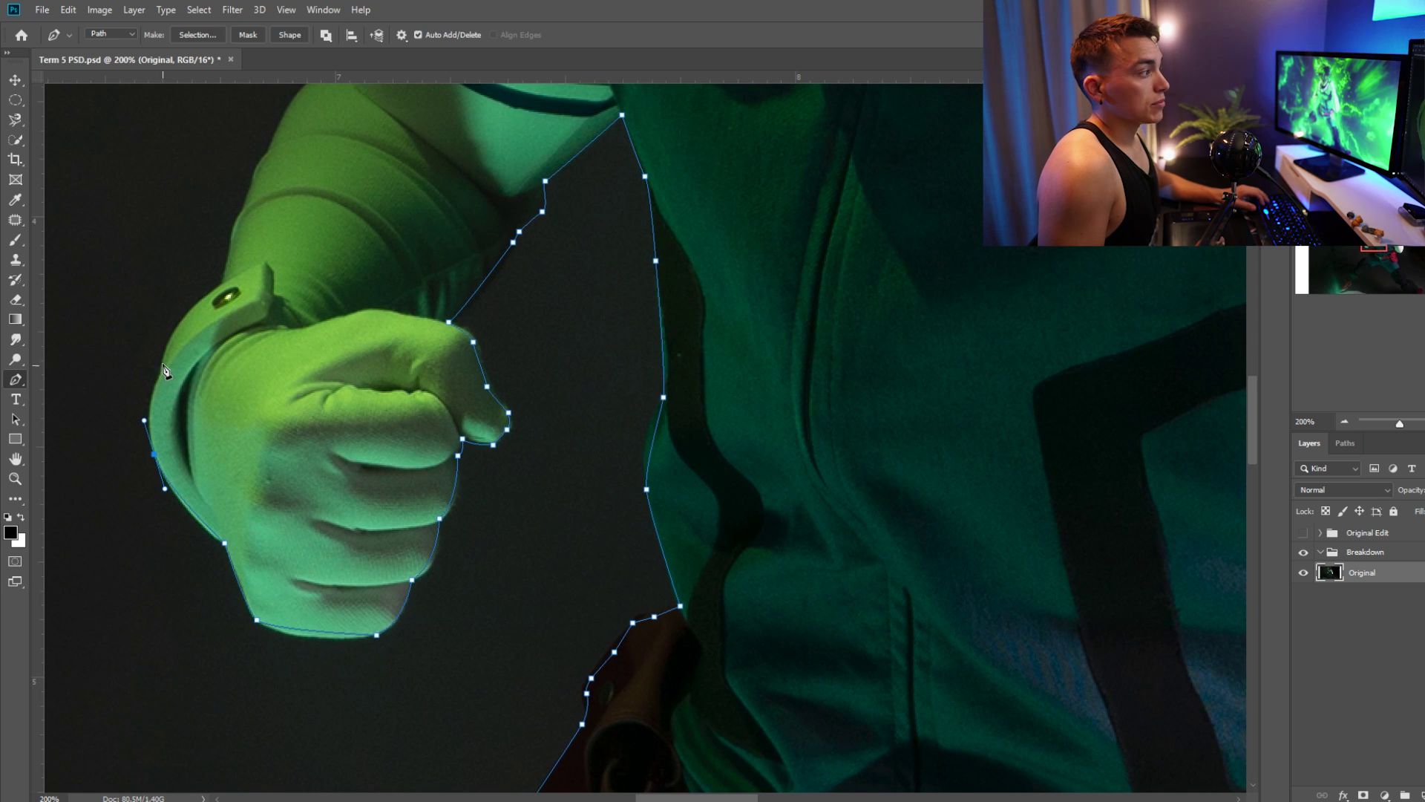
Extend the pen path around the outer edge of the lowered glove's cuff and up the forearm
click(181, 306)
click(259, 268)
drag(239, 224, 206, 413)
click(209, 399)
click(231, 341)
click(291, 262)
drag(297, 256, 288, 396)
click(303, 382)
click(315, 331)
Continue the path along the upper arm, shoulder and bright green collar up to the jaw
drag(319, 315, 198, 531)
click(288, 314)
click(342, 241)
drag(333, 248, 263, 424)
click(310, 317)
click(347, 291)
click(360, 289)
click(417, 261)
drag(418, 239, 415, 370)
click(434, 386)
Trace the pointed strands of hair hanging beside the face with zigzag anchor points
click(351, 298)
click(320, 364)
click(305, 301)
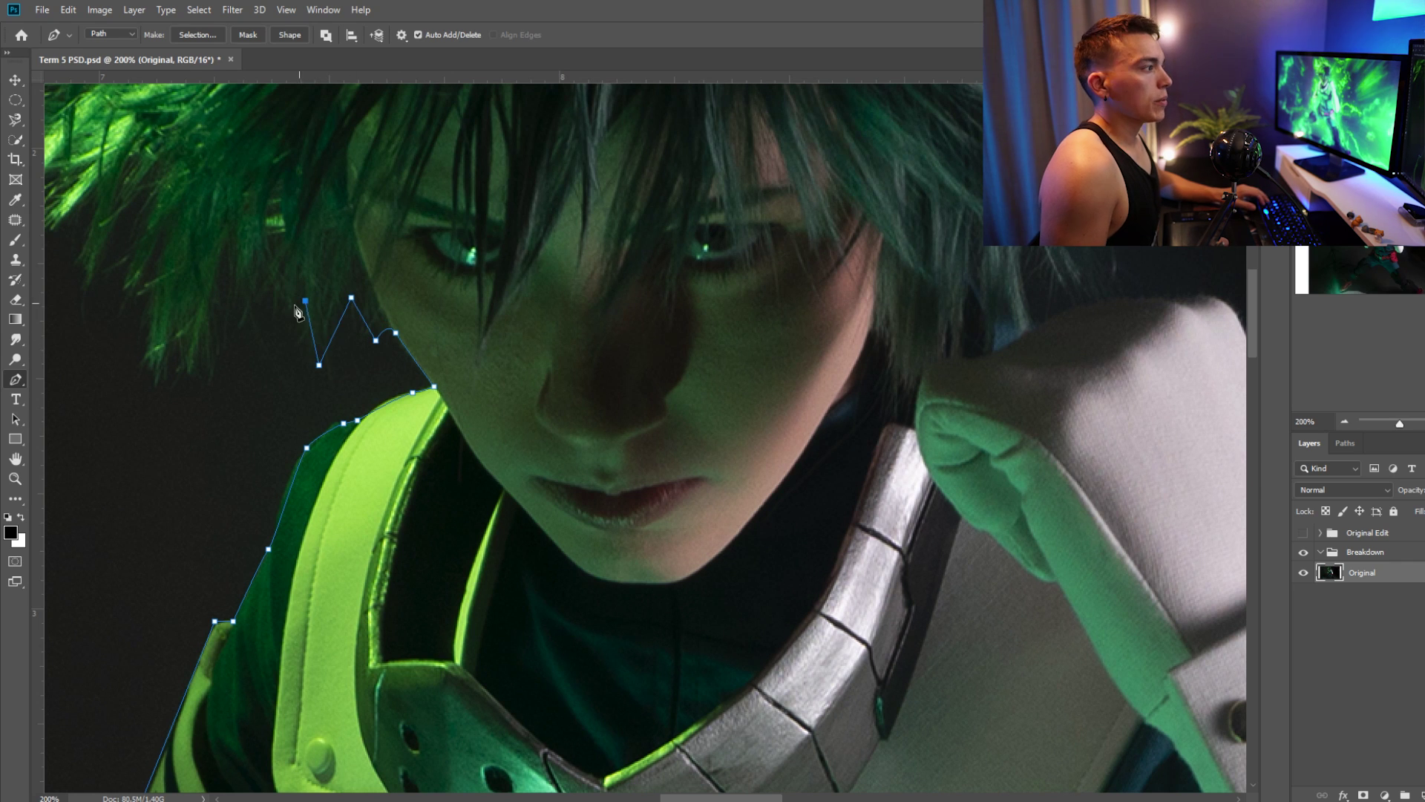
click(285, 324)
scroll(284, 324, down, 1)
drag(285, 324, 346, 417)
click(327, 401)
click(321, 385)
Continue the path around the outermost spiky tips on the bright green side of the hair
click(262, 408)
click(251, 364)
click(190, 356)
click(214, 328)
click(237, 294)
click(184, 274)
click(211, 248)
drag(198, 234, 228, 385)
Trace the bright green side of the hair upward to the start of the crown
click(212, 339)
click(254, 362)
click(270, 351)
click(264, 320)
click(284, 296)
click(292, 277)
click(309, 240)
drag(310, 221, 289, 321)
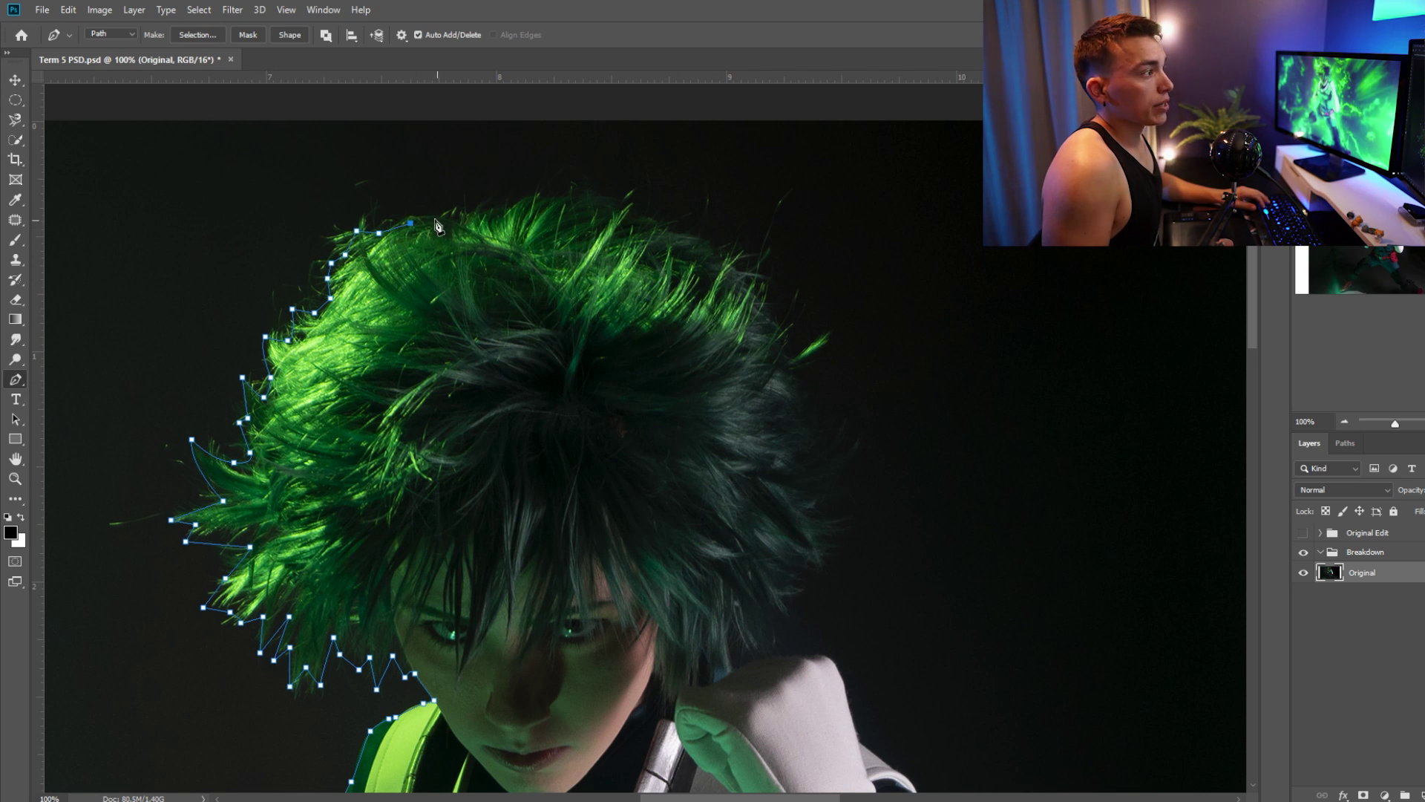
Carry the path over the crown of the hair and down onto its dark side
drag(454, 231, 351, 318)
click(356, 305)
drag(381, 296, 391, 295)
click(498, 283)
click(481, 309)
click(525, 297)
click(580, 326)
click(667, 357)
click(688, 426)
Trace the dark side of the hair and its lower edge back toward the neck
drag(712, 467, 622, 286)
click(638, 418)
click(622, 433)
click(630, 466)
click(609, 478)
click(581, 501)
click(562, 518)
click(530, 502)
click(507, 487)
Outline the last hair strands down to the top of the raised glove
click(513, 522)
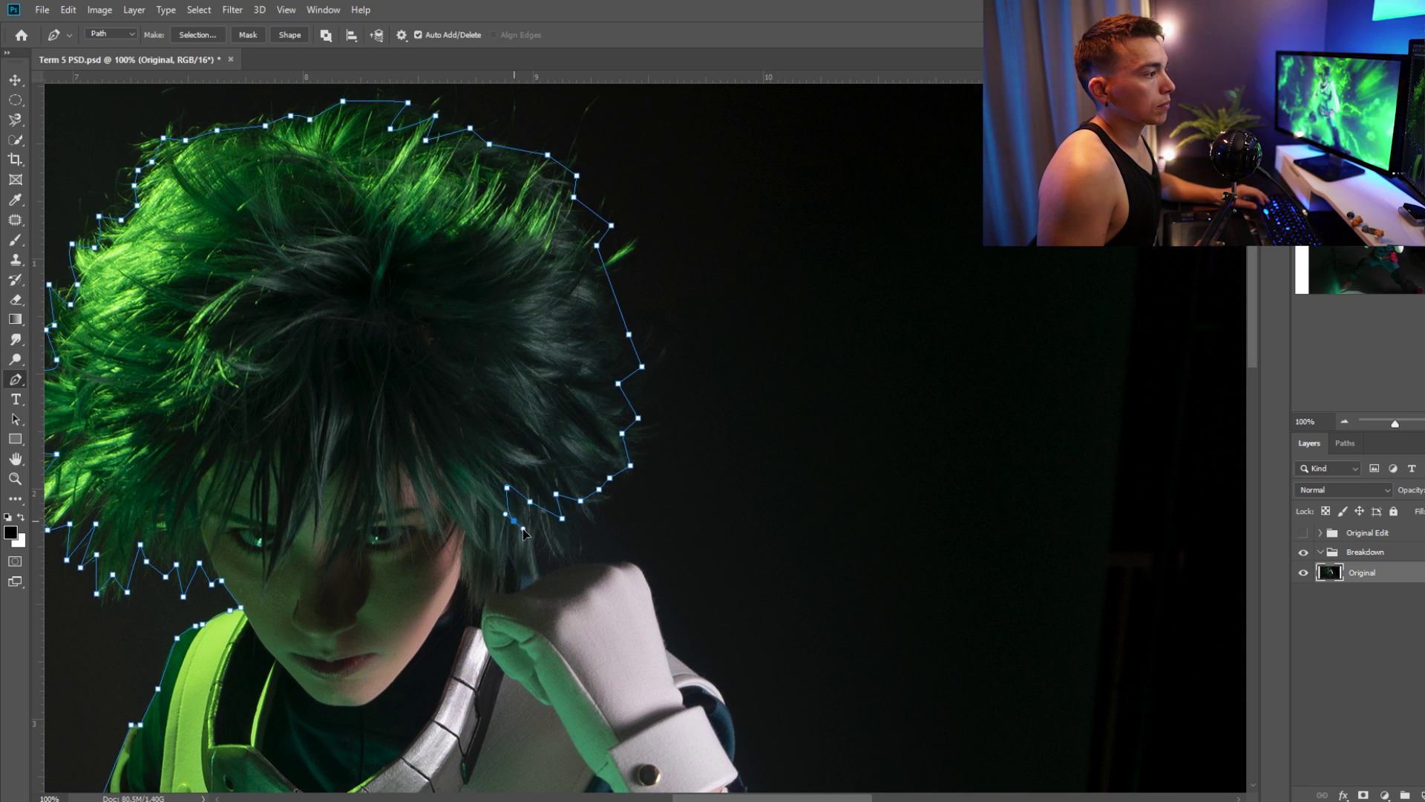
click(483, 537)
click(492, 547)
drag(514, 566, 500, 490)
click(520, 574)
scroll(530, 516, up, 2)
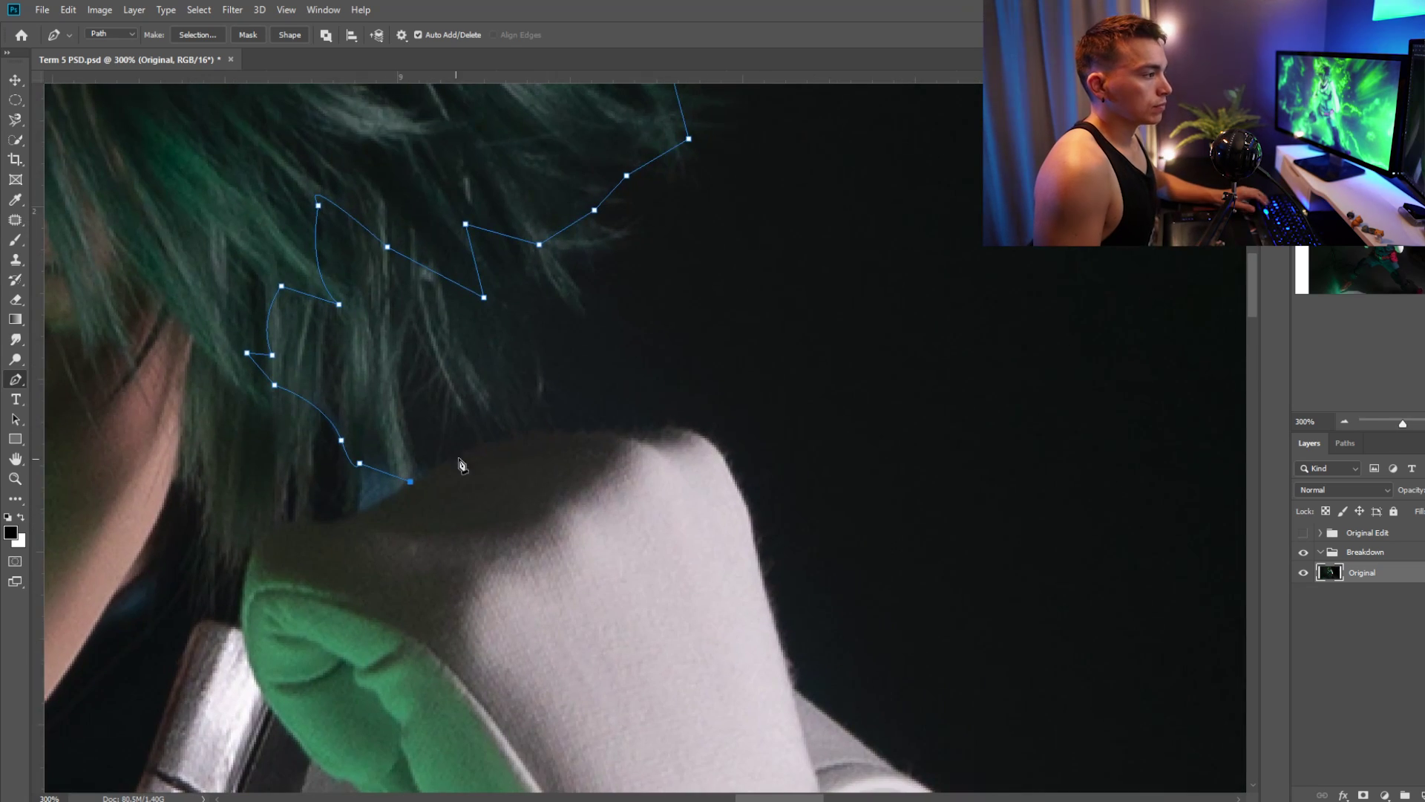
Trace the outer edge of the raised glove and the shoulder behind it
click(409, 483)
click(478, 450)
drag(633, 344, 644, 382)
drag(662, 491, 549, 397)
click(680, 544)
click(617, 452)
click(681, 495)
drag(729, 566, 742, 597)
drag(731, 568, 666, 396)
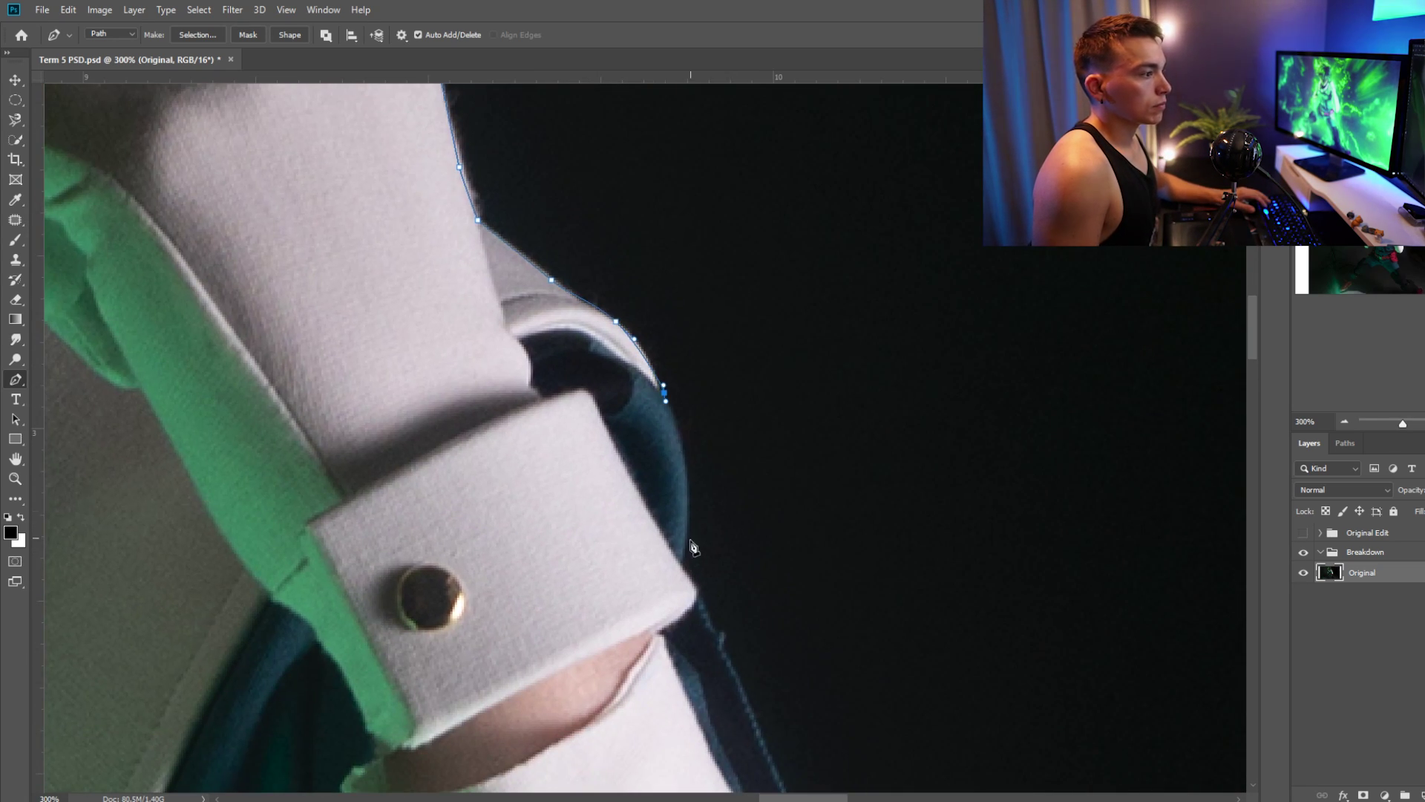
Continue the path past the raised glove's cuff and along the outer edge of the white sleeve
scroll(686, 576, down, 3)
scroll(612, 410, down, 2)
click(644, 498)
scroll(668, 534, down, 1)
click(661, 512)
drag(670, 512, 554, 351)
click(659, 562)
drag(659, 561, 602, 374)
click(618, 412)
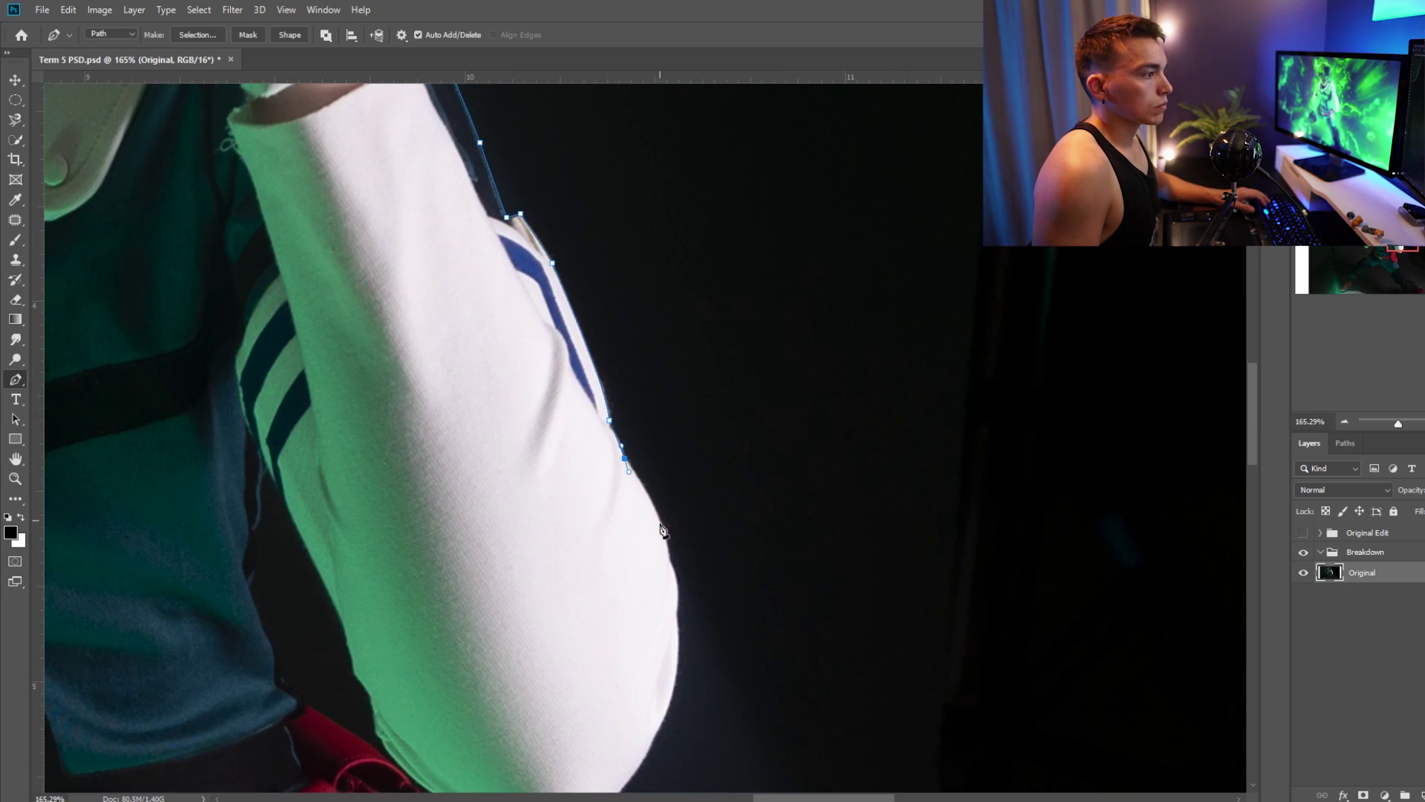
drag(662, 512, 659, 403)
drag(659, 403, 663, 446)
Trace the red pouch and the leg below it to complete the path around the whole figure
scroll(663, 445, down, 2)
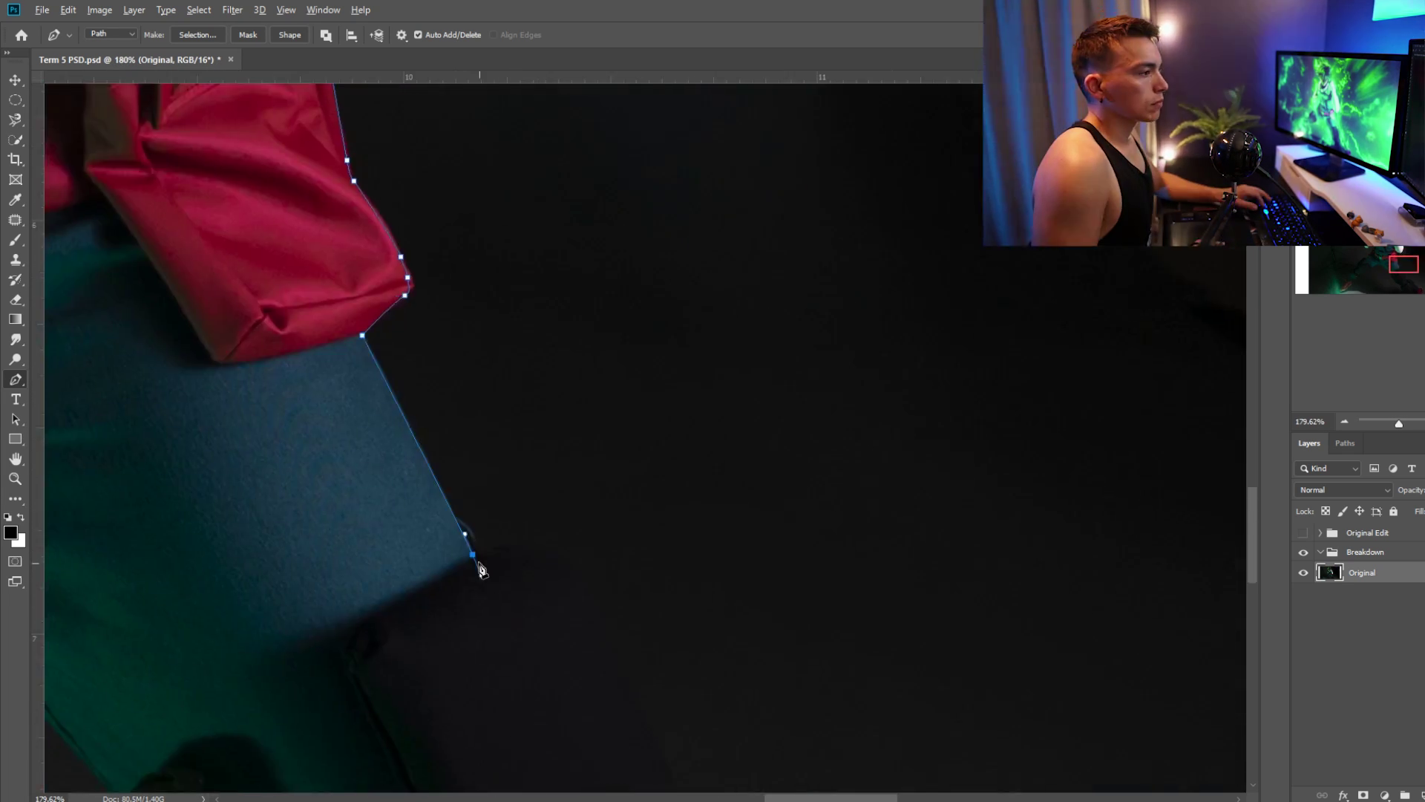
scroll(553, 542, up, 1)
click(633, 622)
click(603, 596)
scroll(829, 418, down, 5)
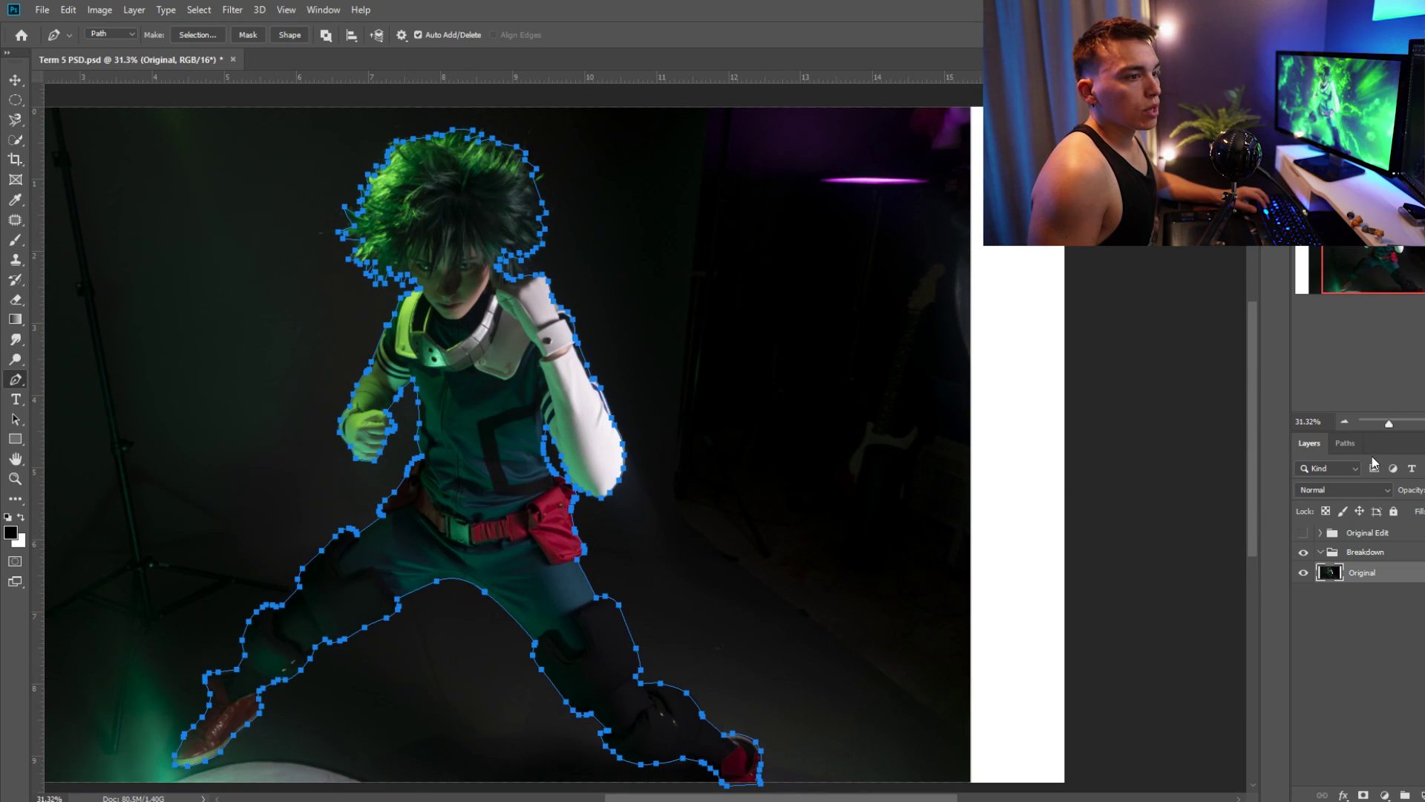
Convert the Work Path into a selection and use it to add a layer mask to the Original layer
click(1345, 444)
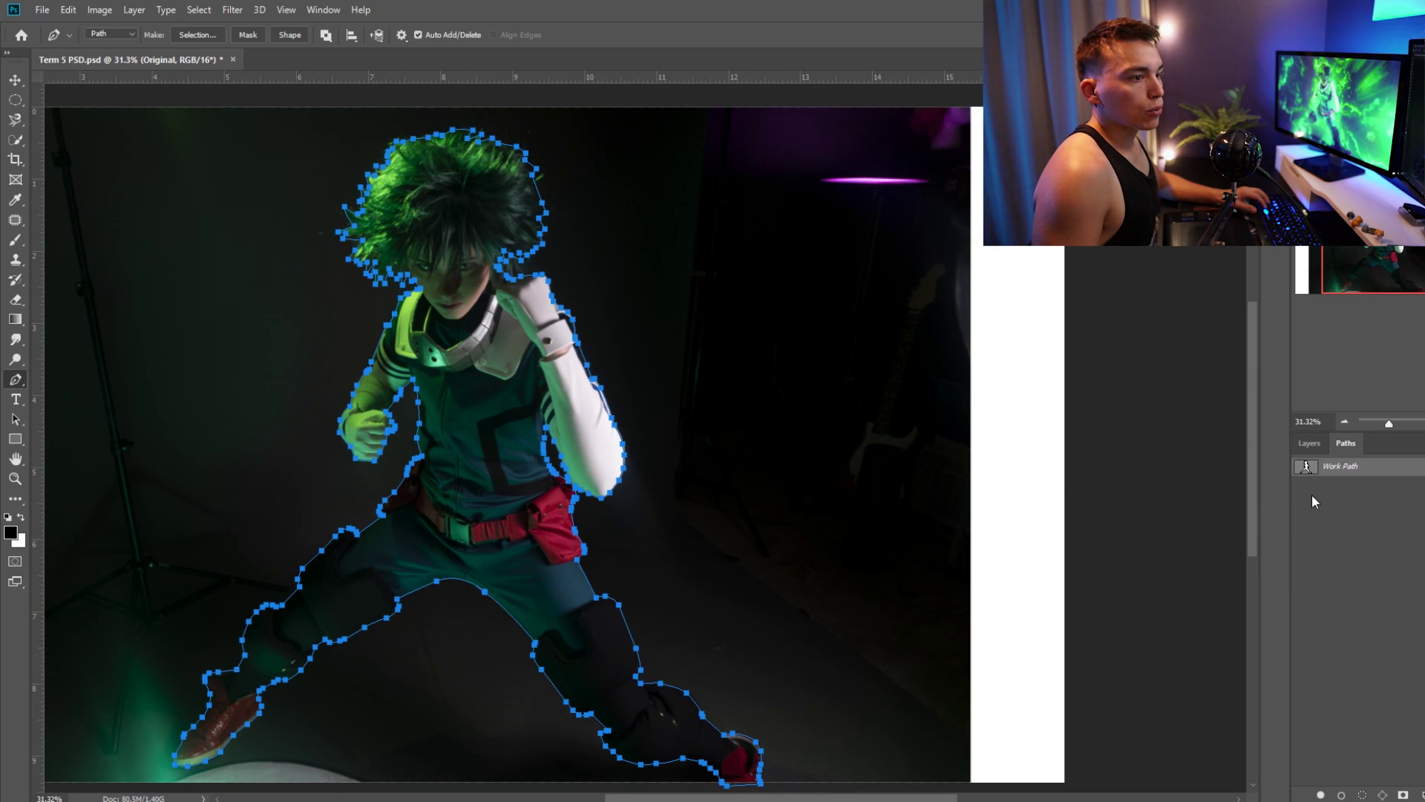
right_click(1340, 476)
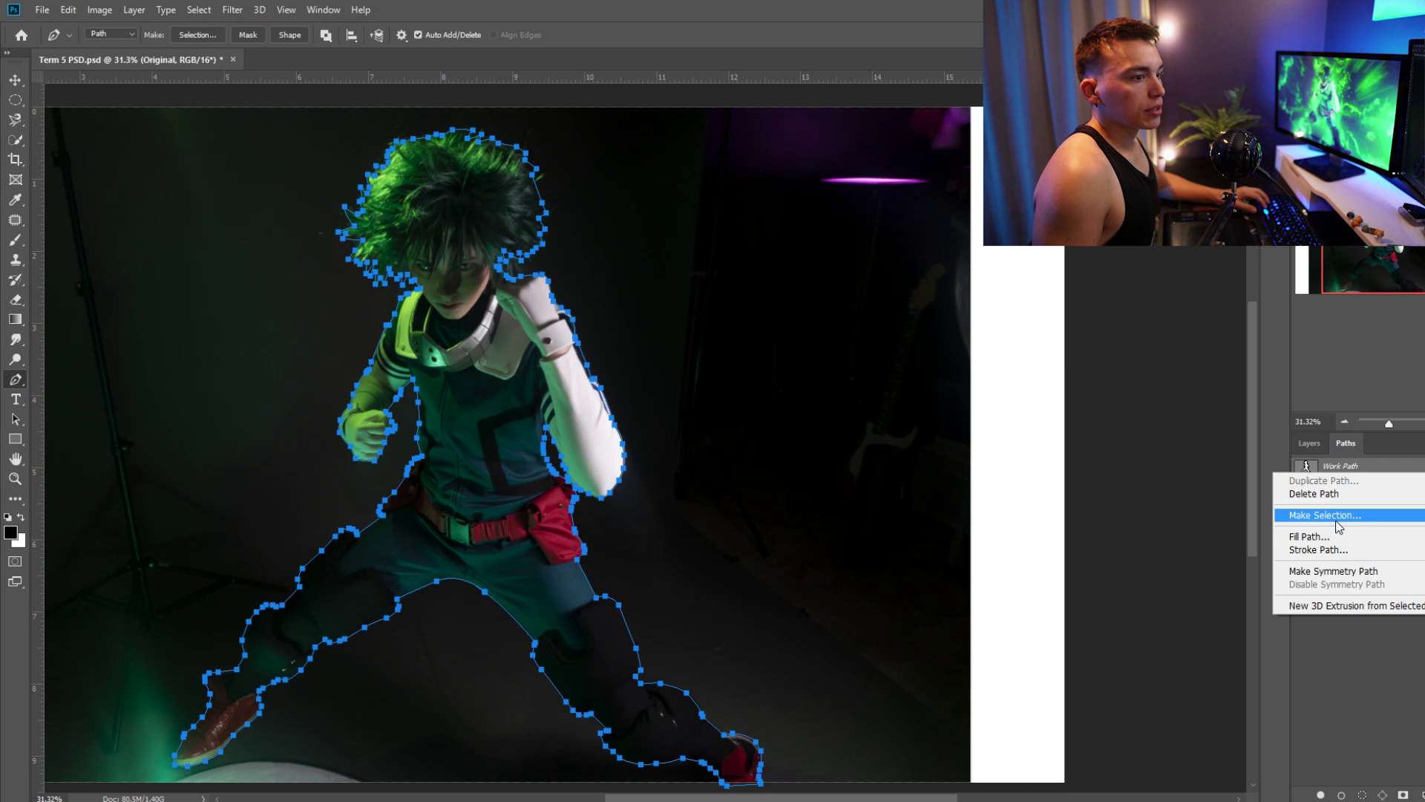
click(1336, 513)
click(813, 220)
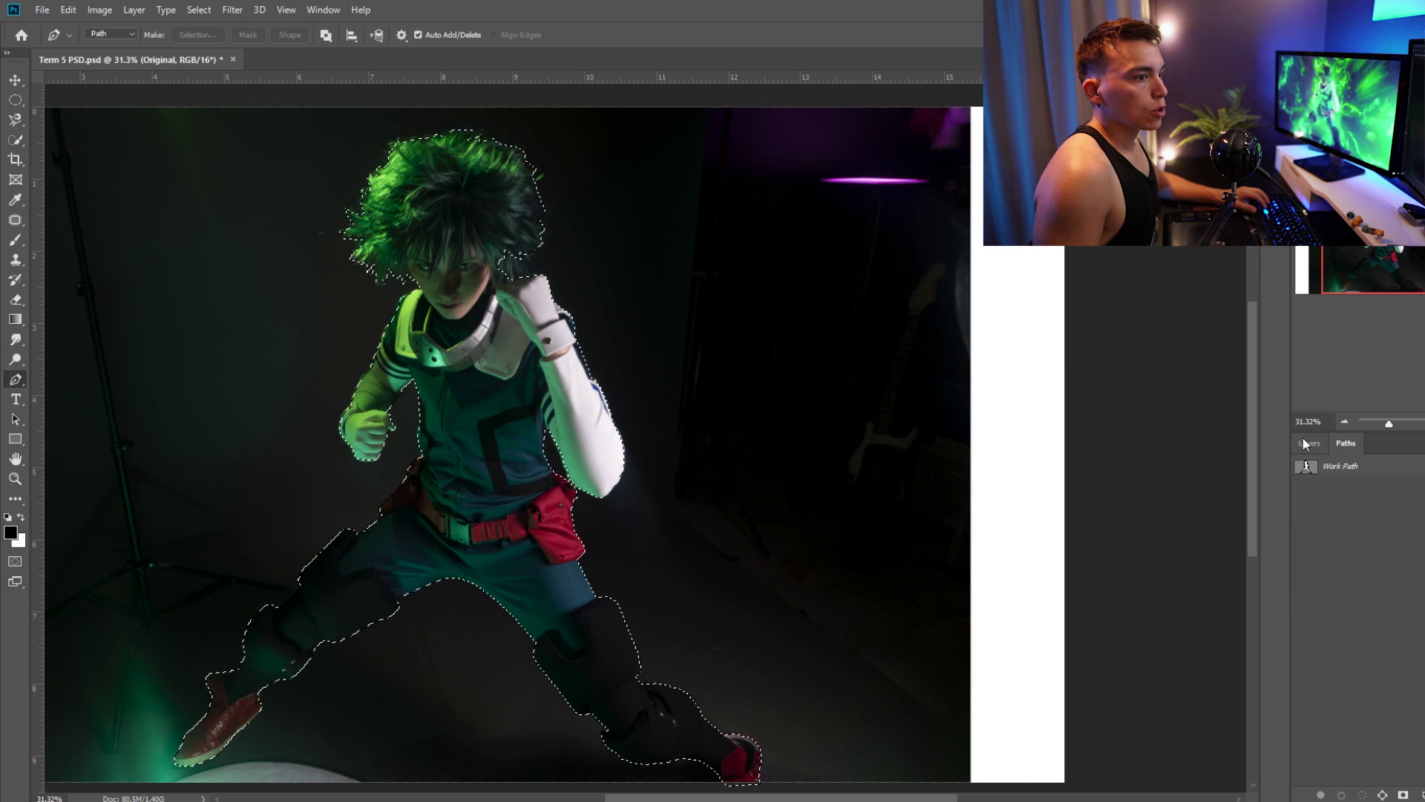
click(1307, 443)
click(1363, 795)
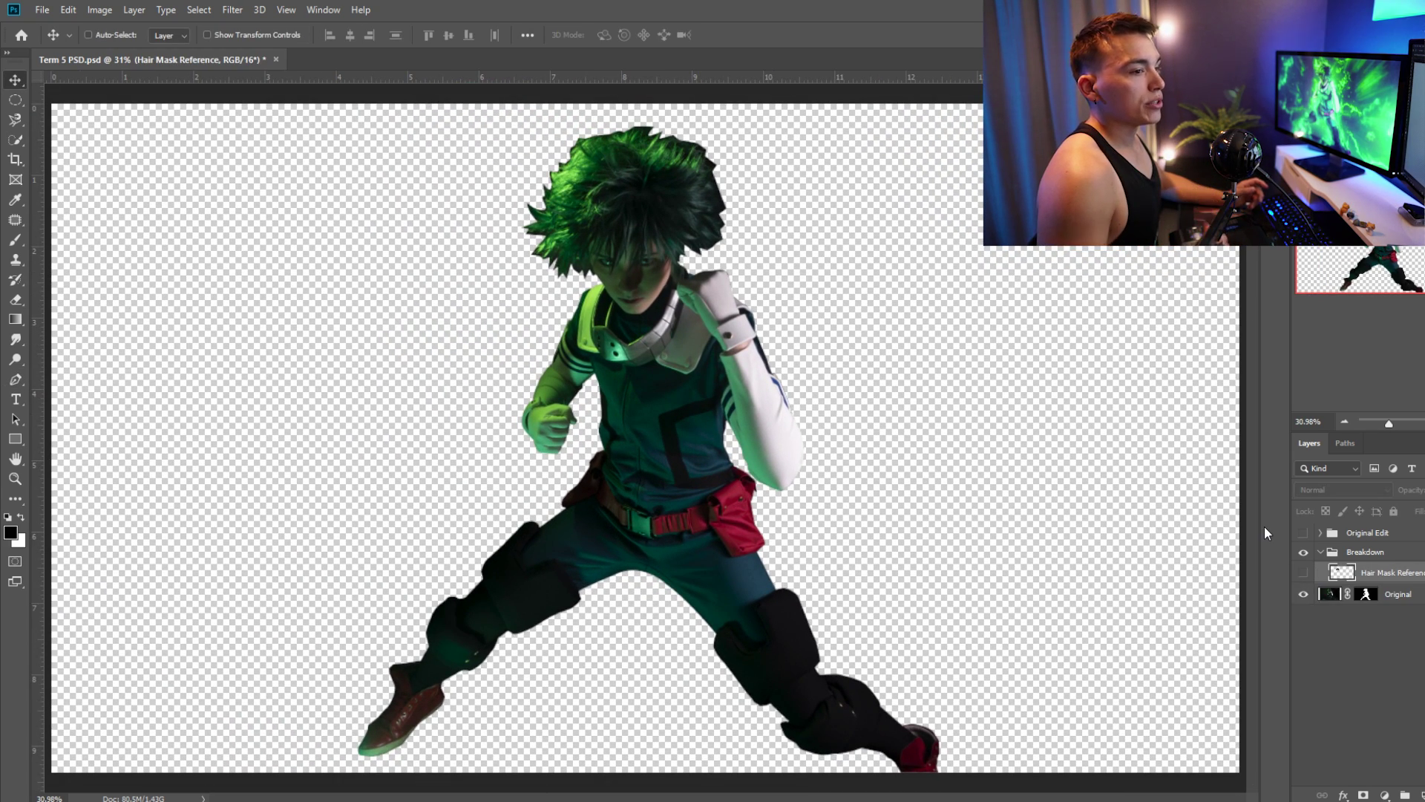
Show the Hair Mask Reference layer and transform it to fit over the character's hair
click(1301, 574)
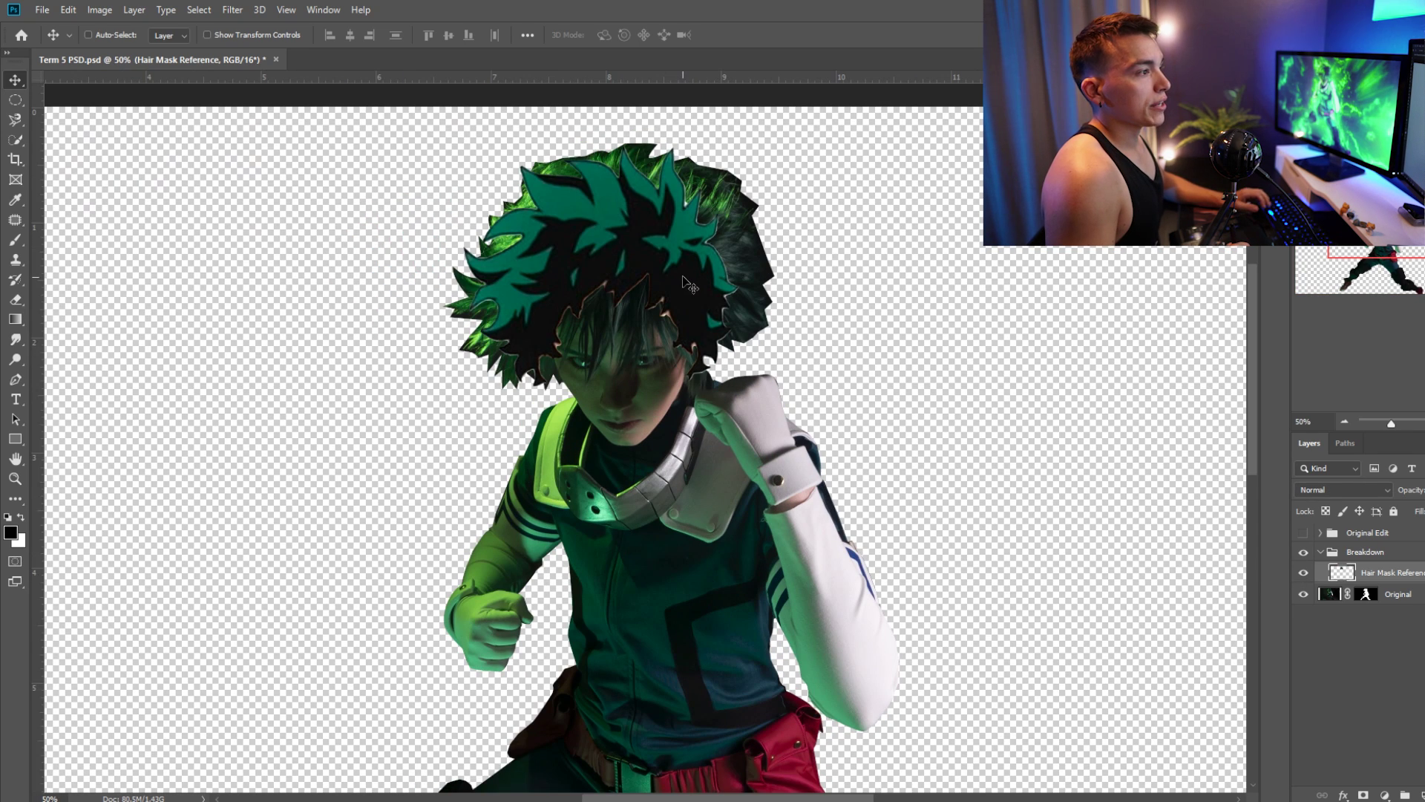
key(ctrl+t)
drag(738, 236, 779, 125)
key(Return)
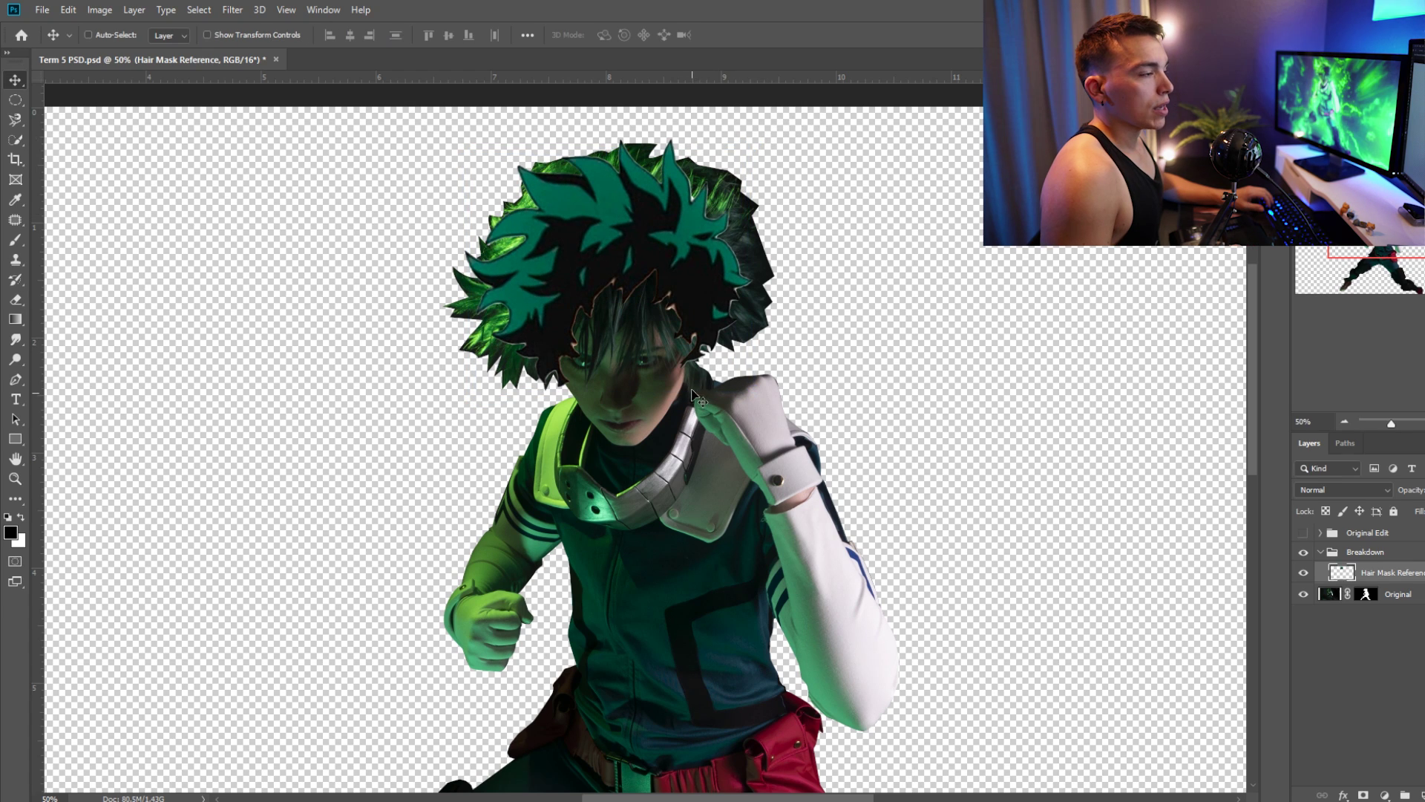
Load the Hair Mask Reference outline as a selection and brush the Original layer's mask into that spiky hair shape
ctrl+click(1341, 574)
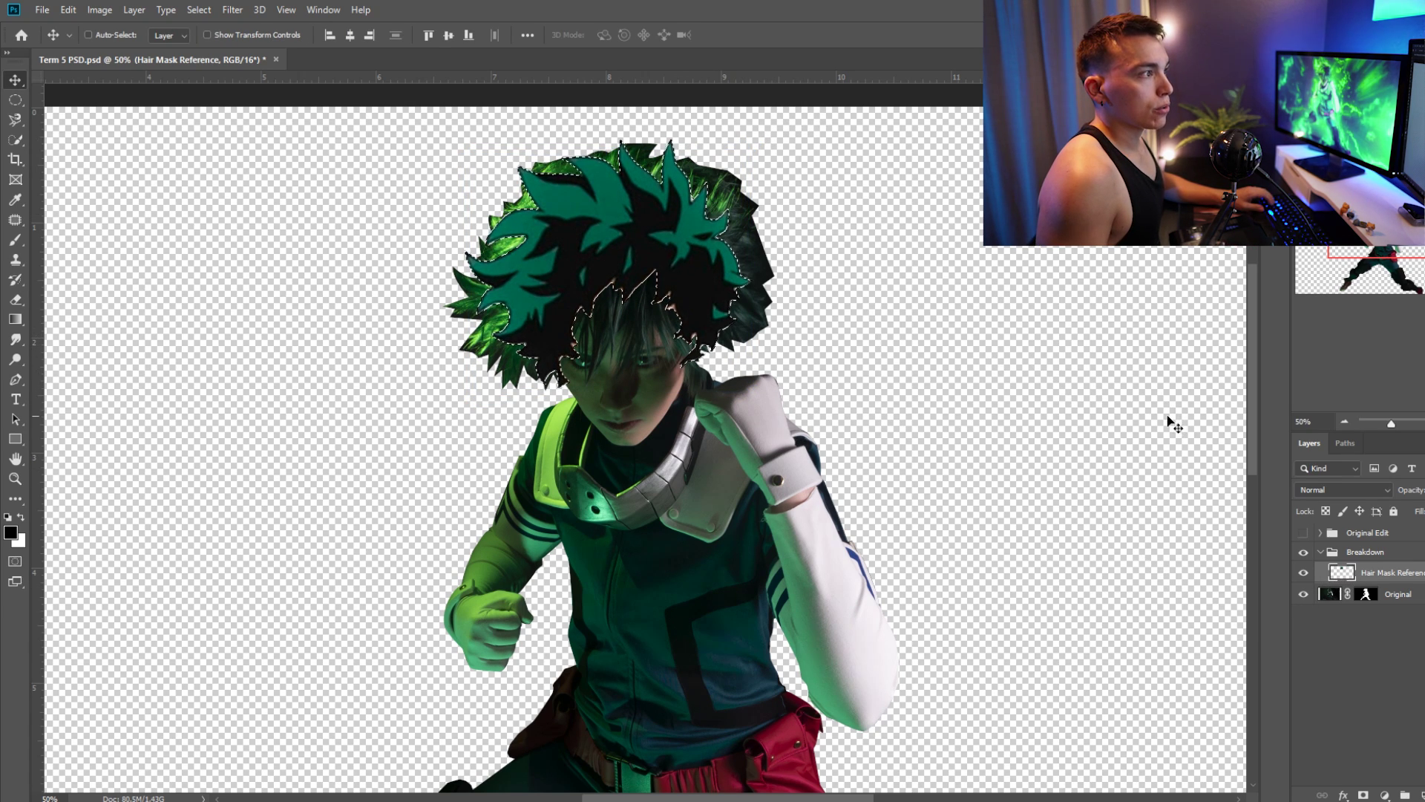
click(1366, 594)
key(b)
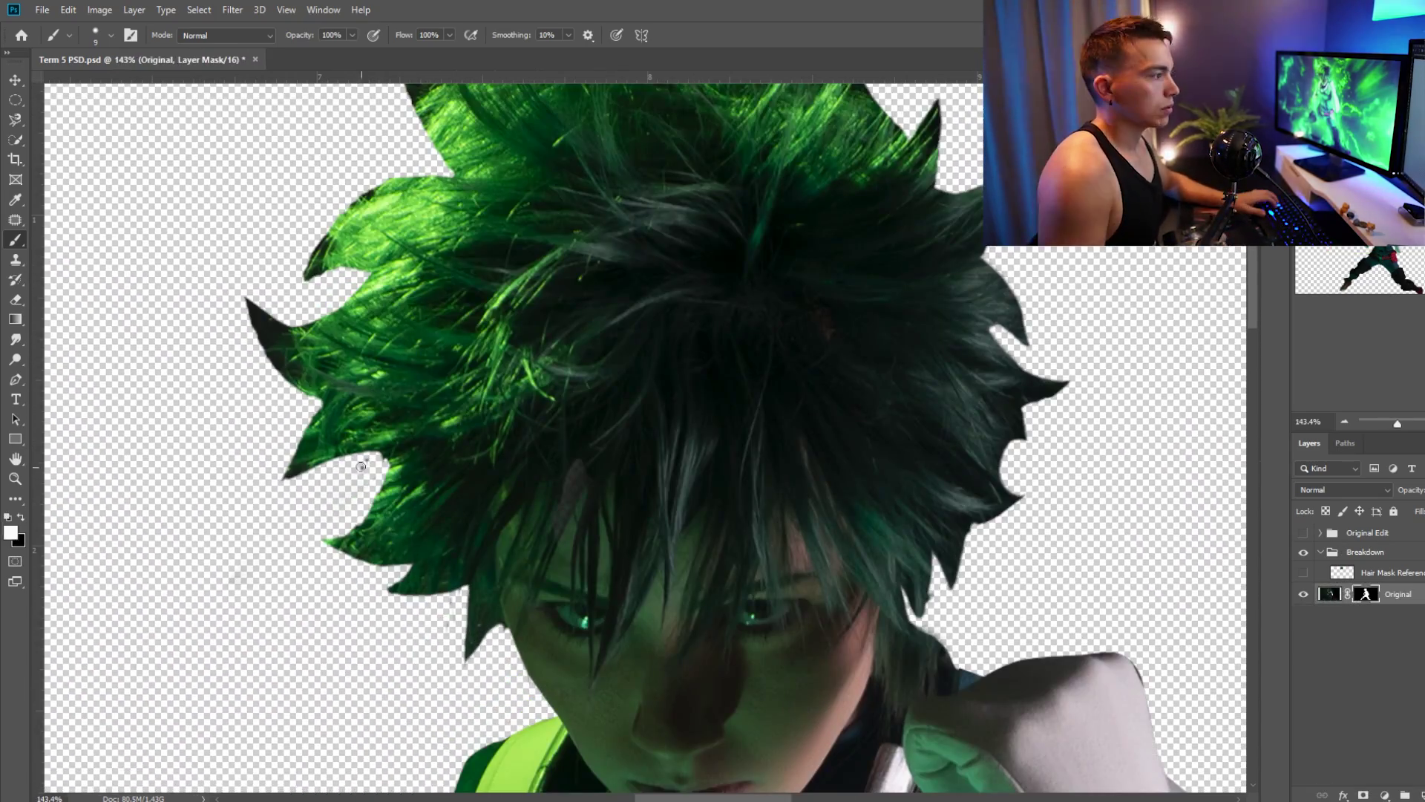
key(x)
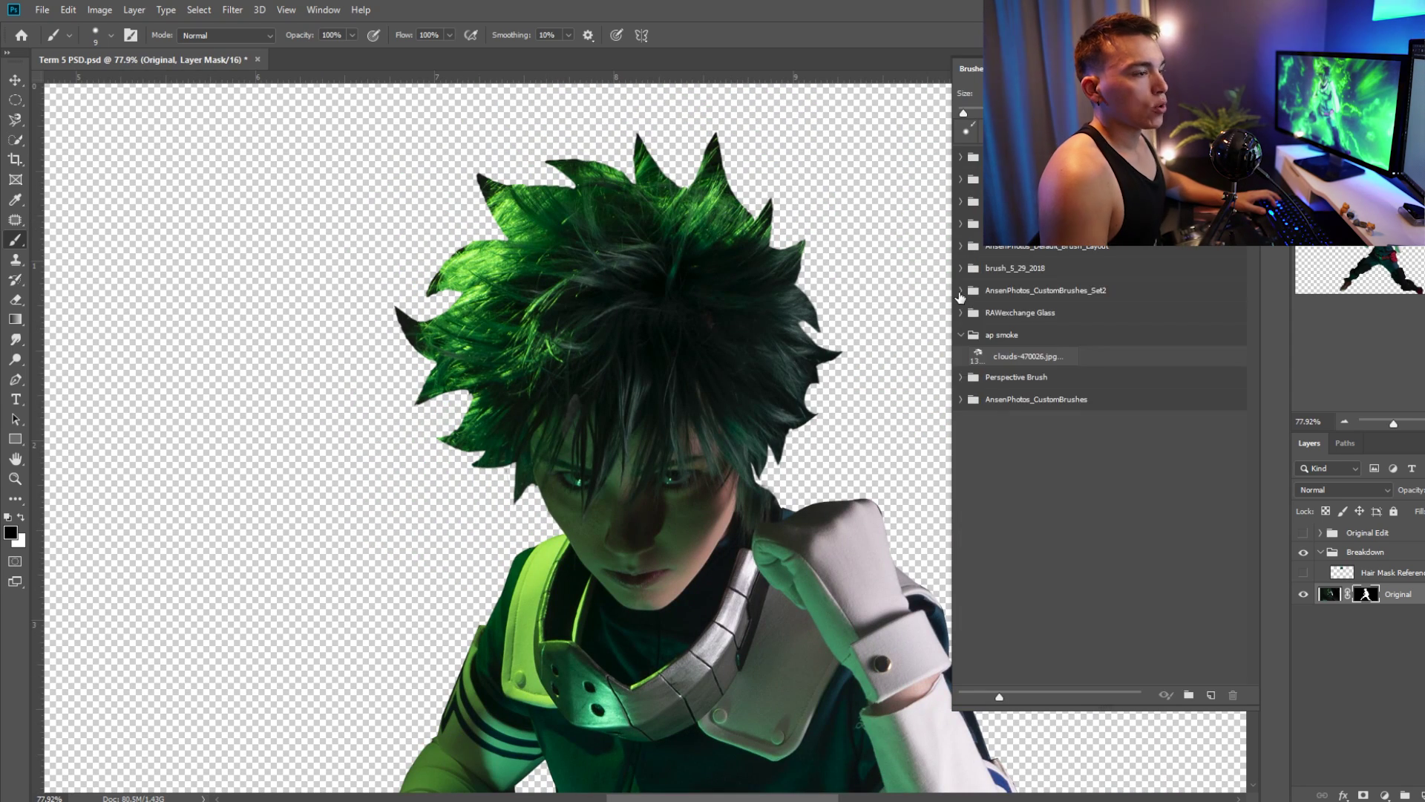
Paint the hair edges of the Original layer's mask into fine strands with the Hair 20 brush
click(961, 268)
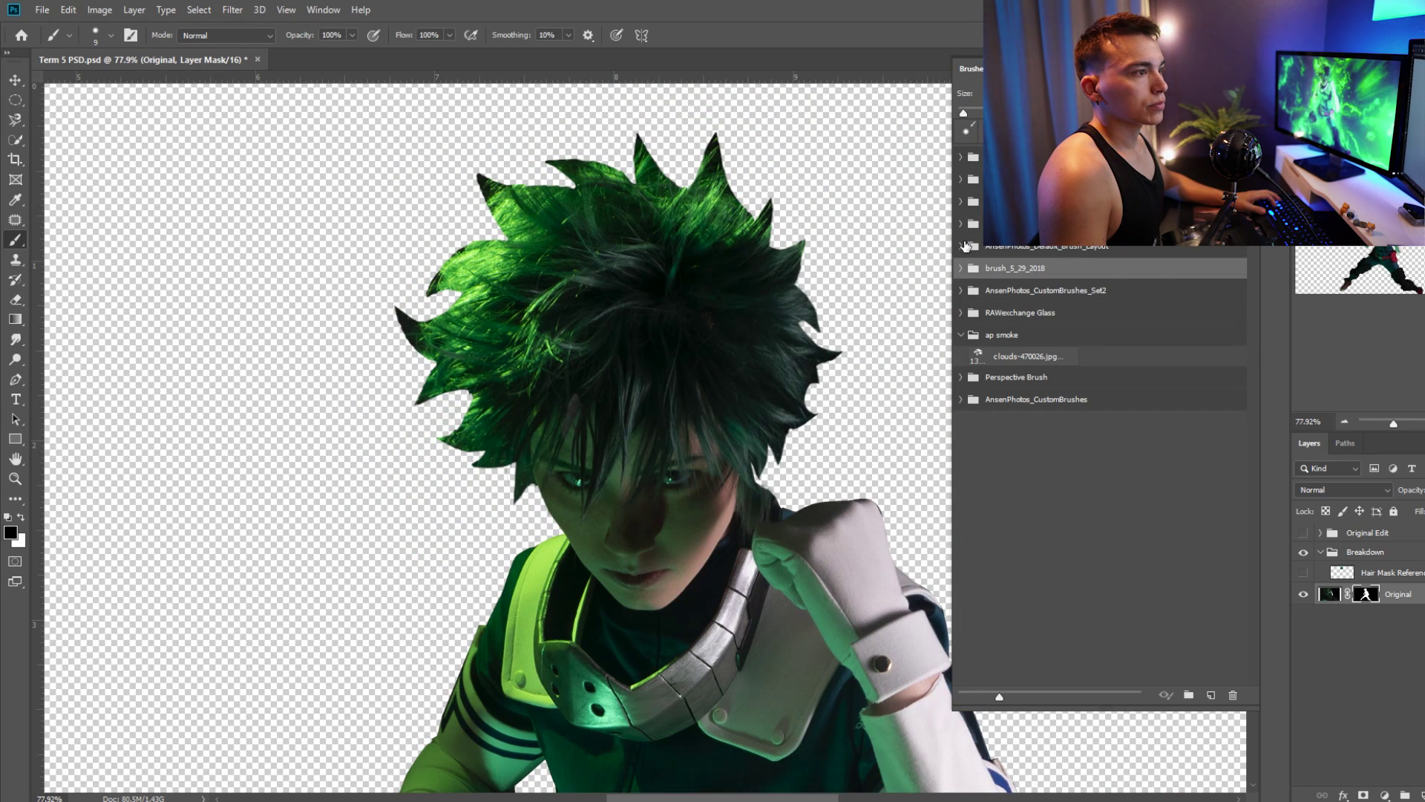
click(963, 245)
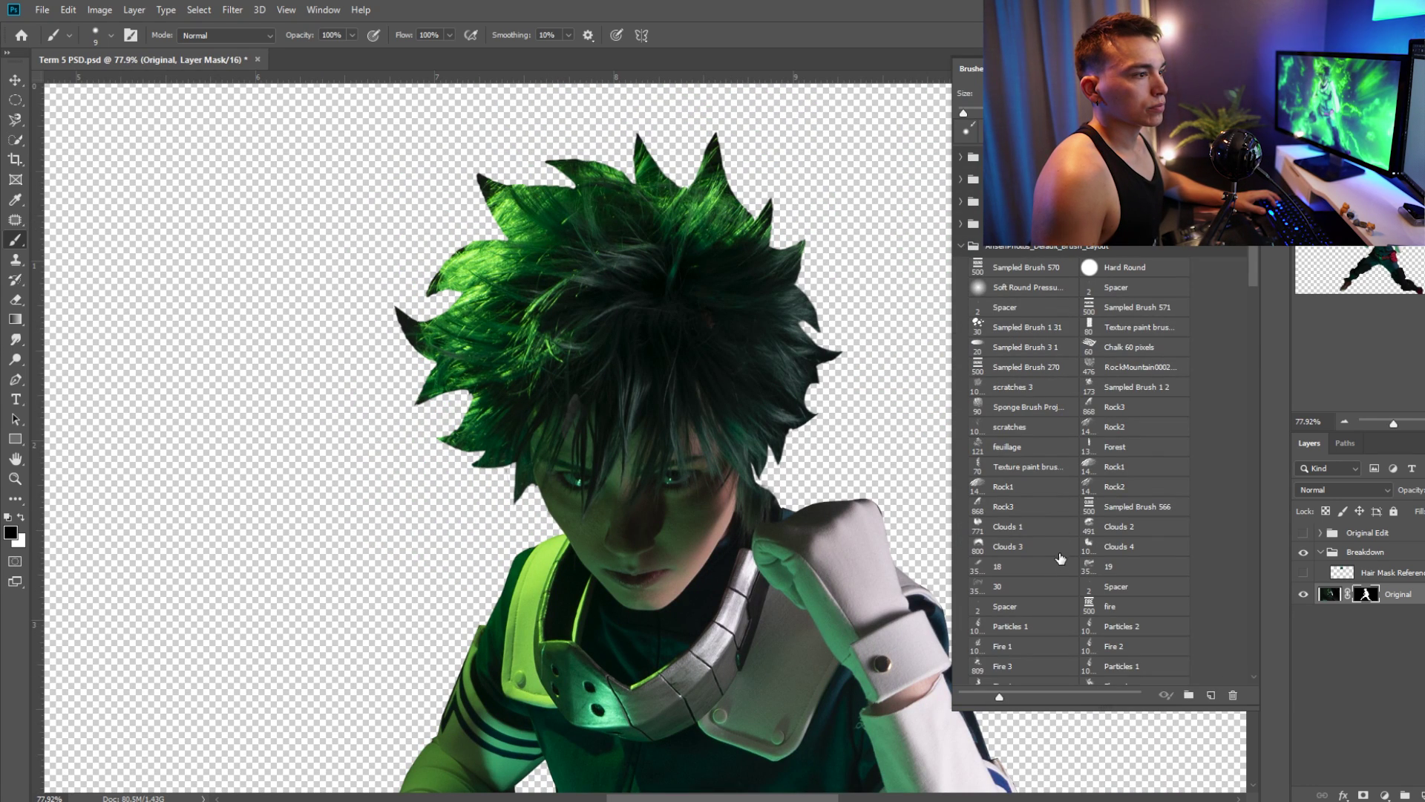
scroll(1241, 341, down, 5)
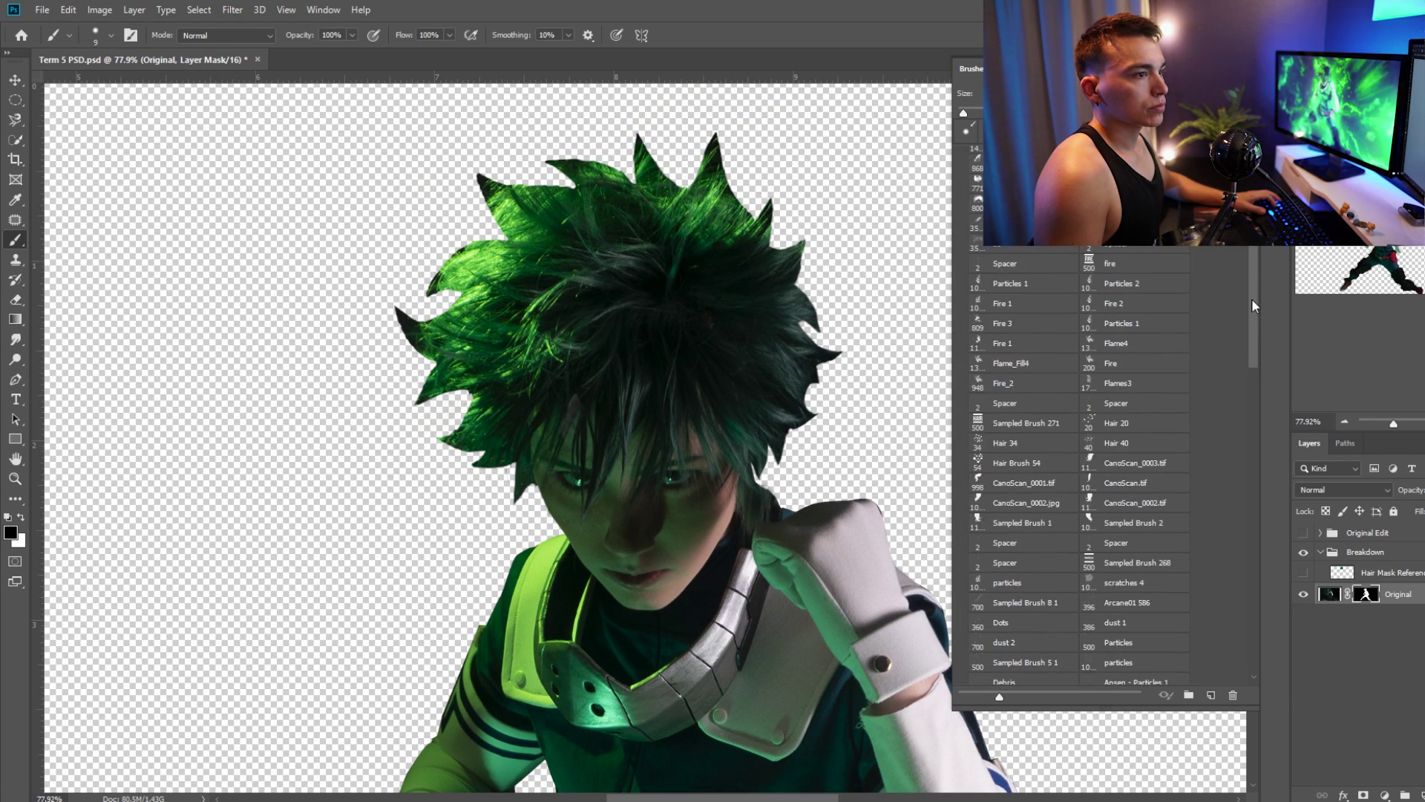
click(1109, 629)
scroll(475, 475, up, 5)
scroll(324, 356, up, 3)
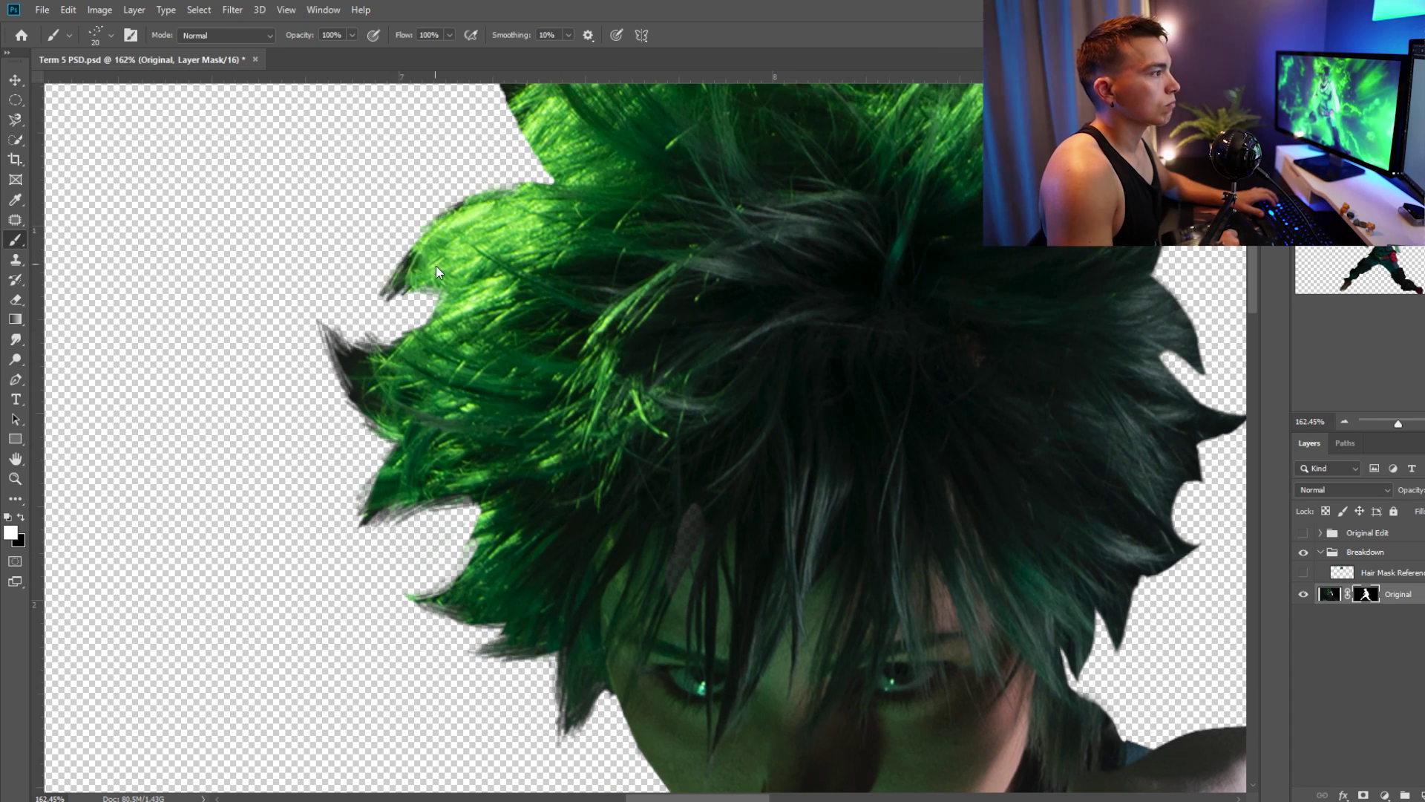
scroll(475, 267, up, 4)
key(x)
scroll(488, 317, down, 4)
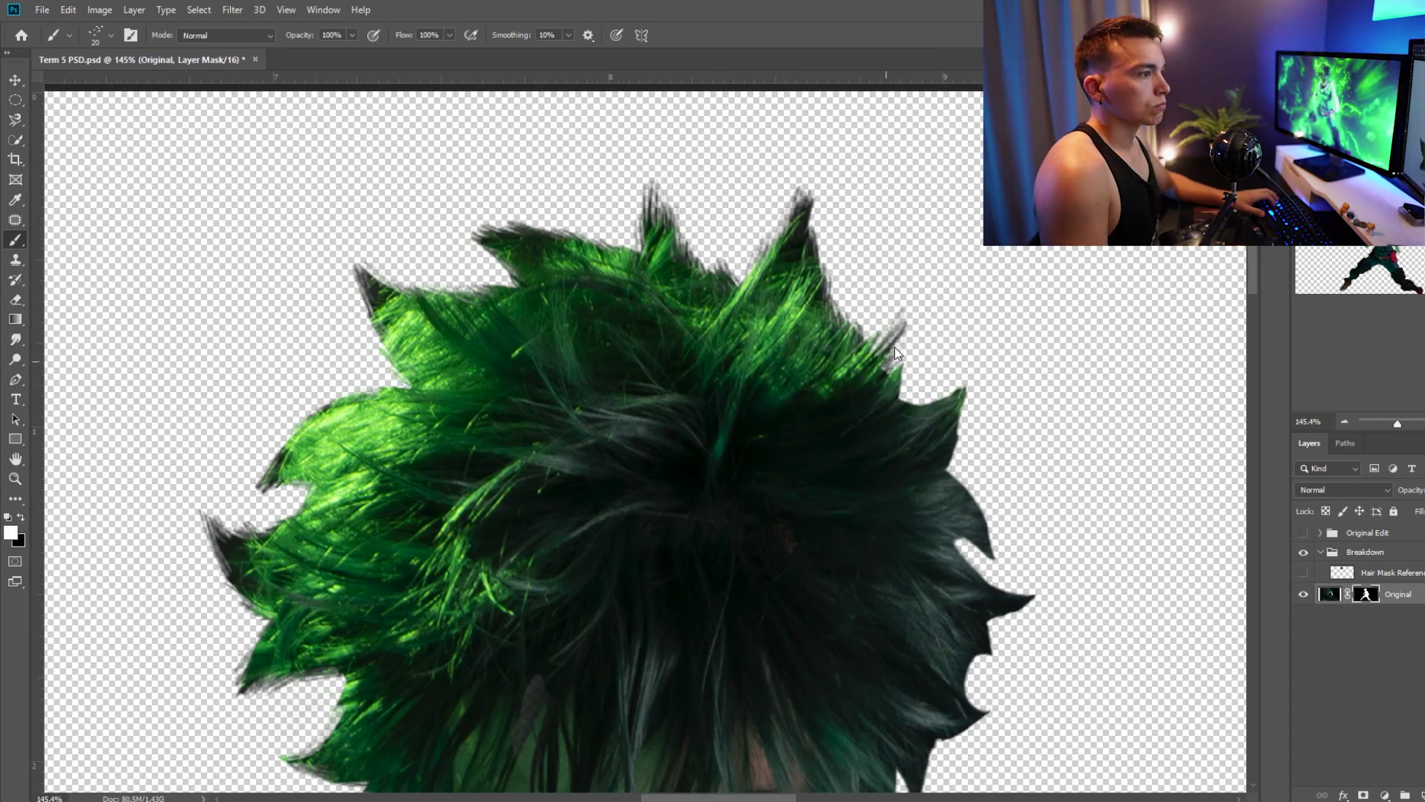
Create a new layer above Original and paint thin strands along the lower hair spikes with bright green sampled from the hair
key(ctrl+shift+alt+n)
key(F5)
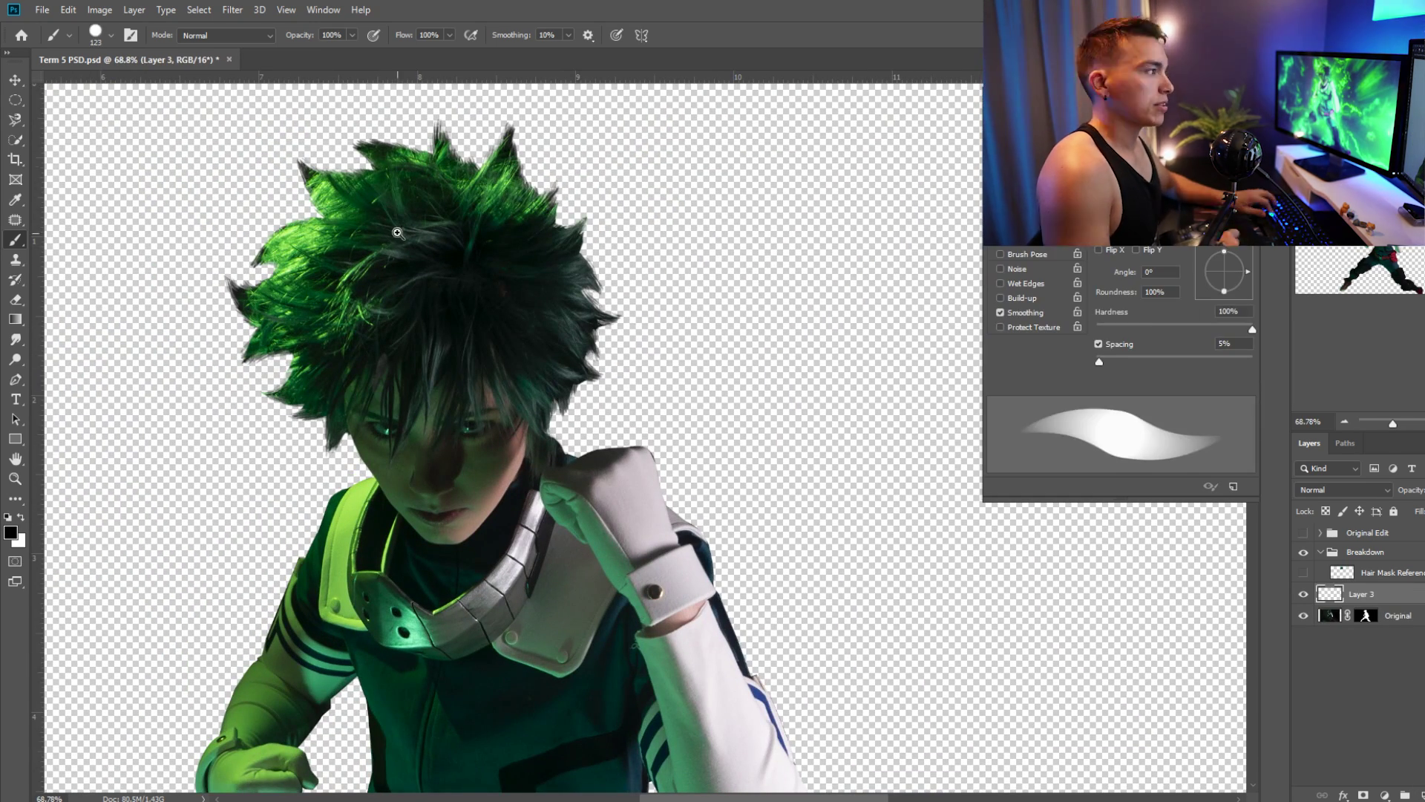
scroll(223, 297, up, 4)
alt+click(375, 429)
alt+click(421, 228)
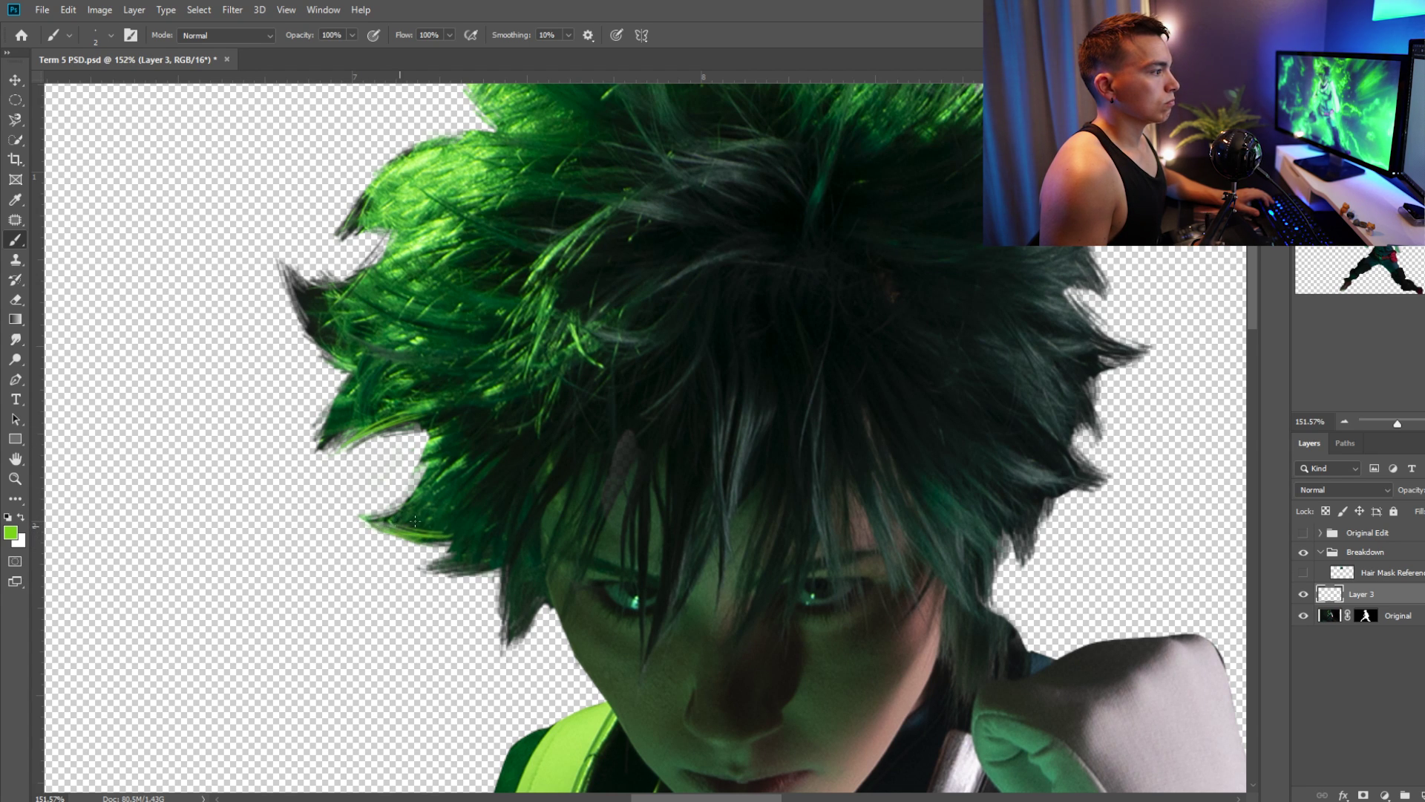
Sample another green from the hair and paint thin highlight strands on the side spikes and crown
alt+click(330, 318)
scroll(386, 311, up, 5)
scroll(386, 312, right, 3)
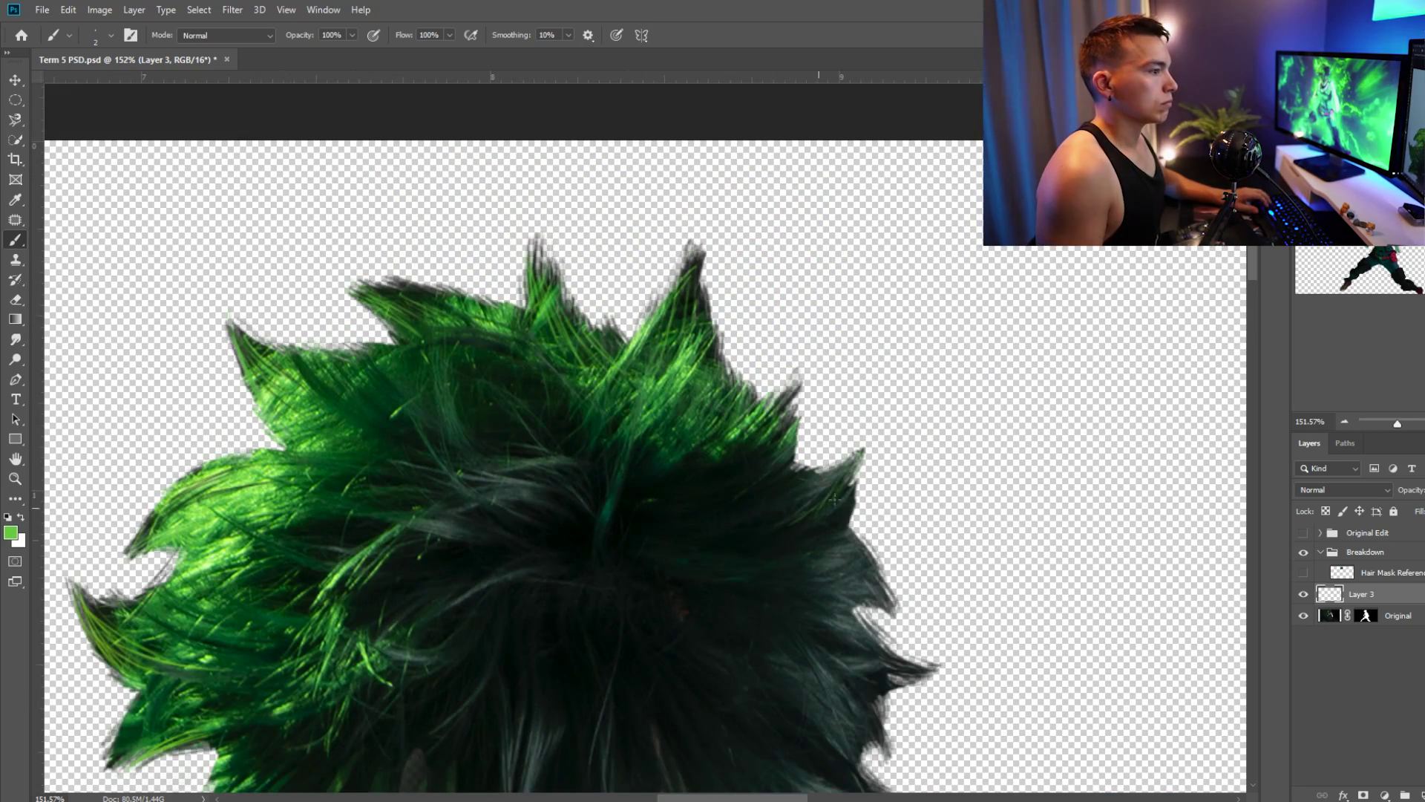
scroll(387, 313, down, 5)
scroll(446, 282, down, 3)
key(e)
scroll(491, 254, down, 5)
key(v)
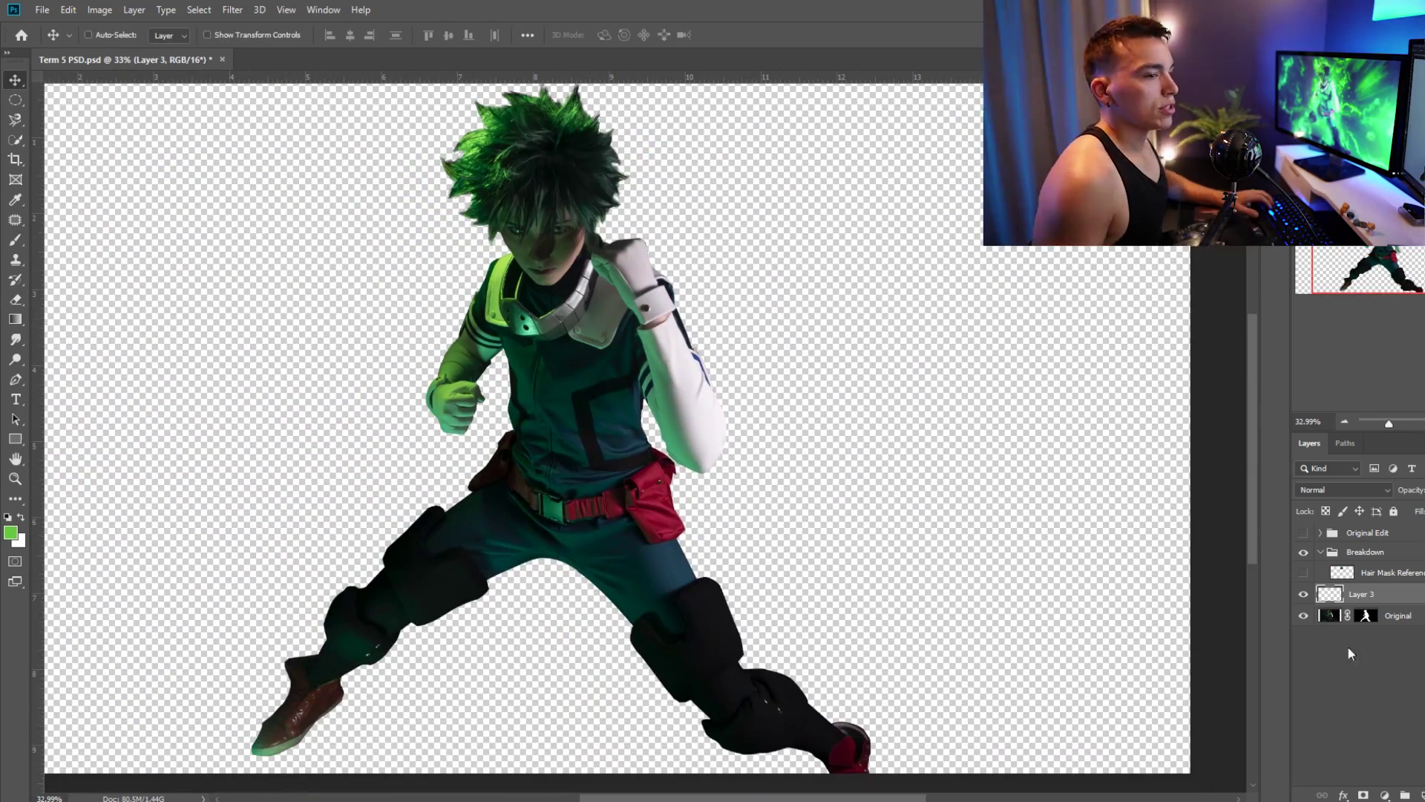
Duplicate the masked Original layer and hide the lower one
click(1398, 616)
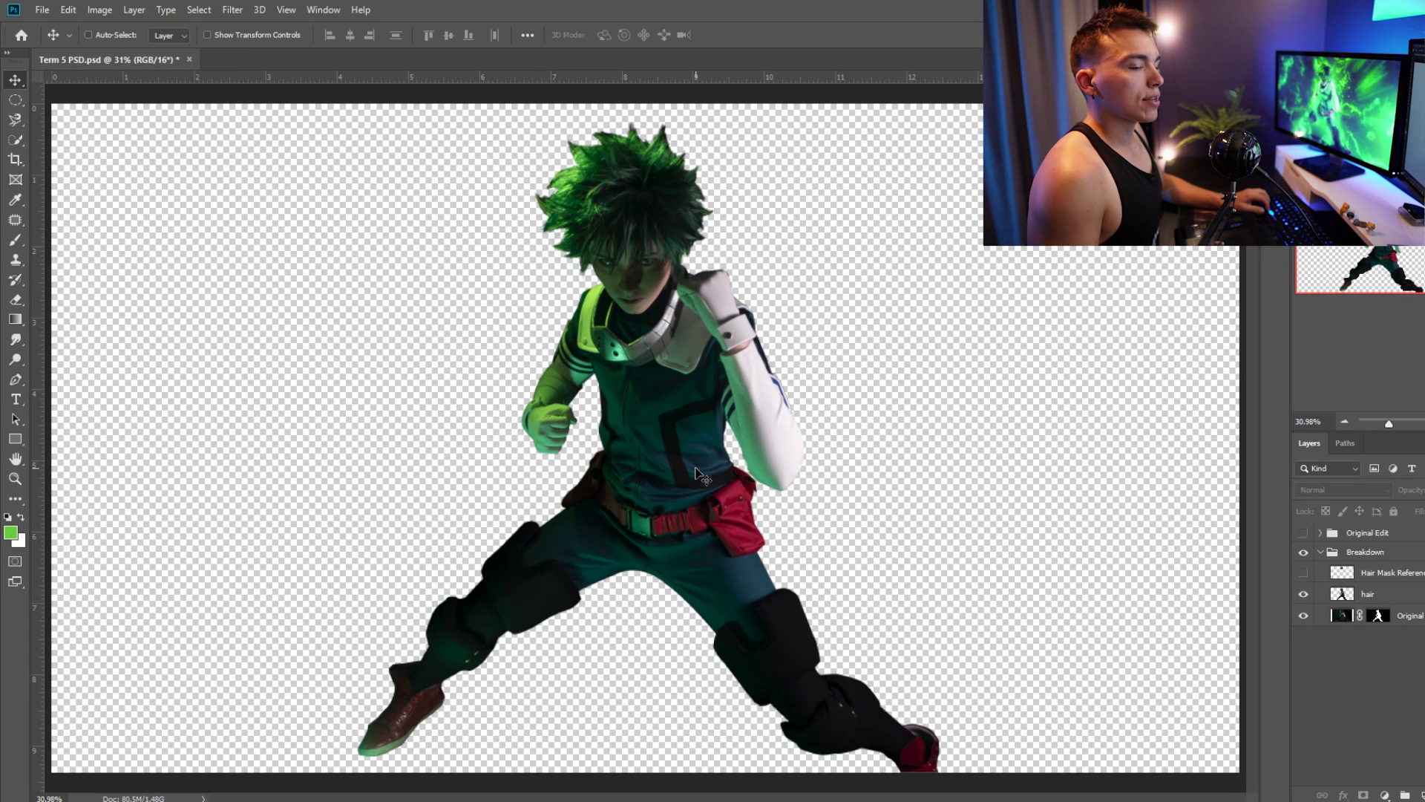
scroll(684, 615, down, 1)
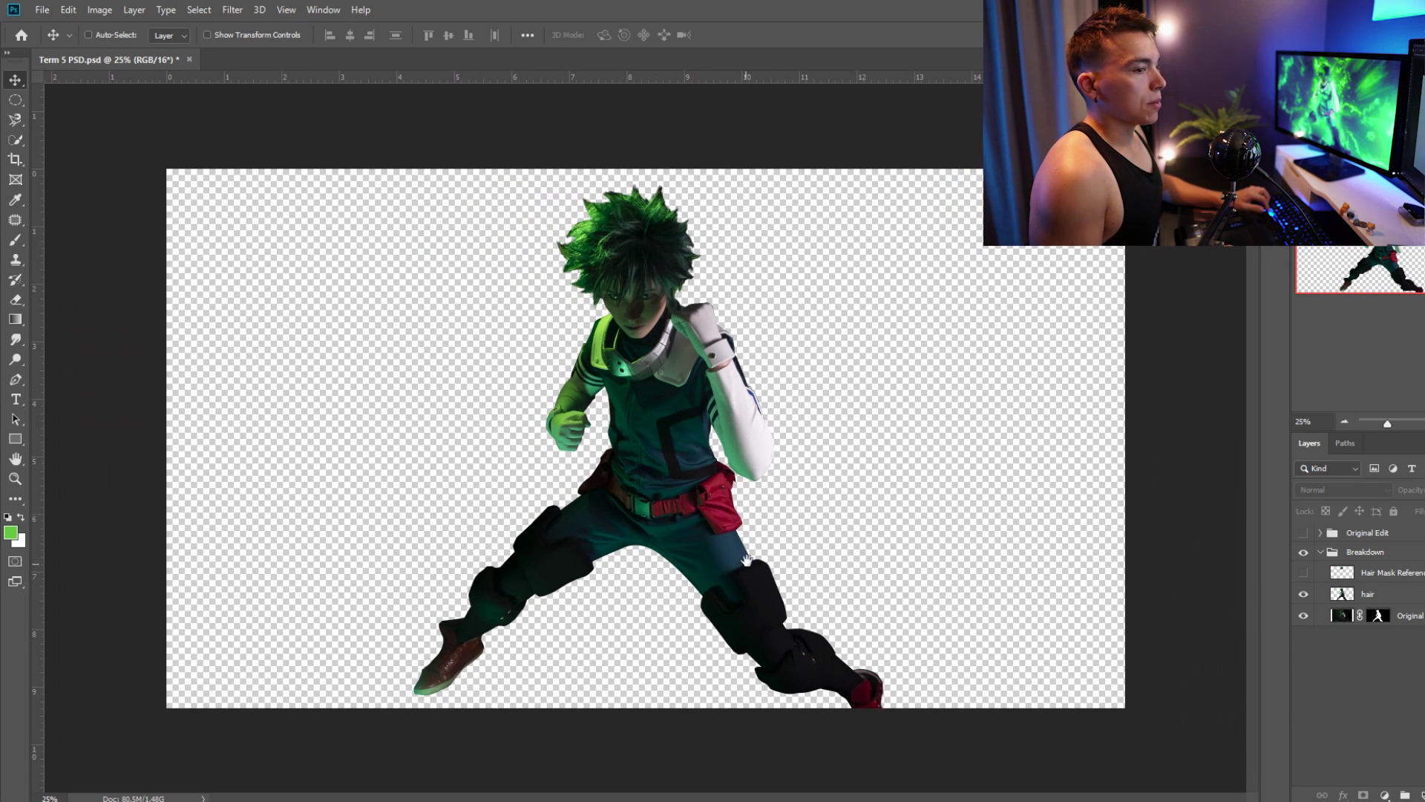
click(1410, 625)
key(ctrl+j)
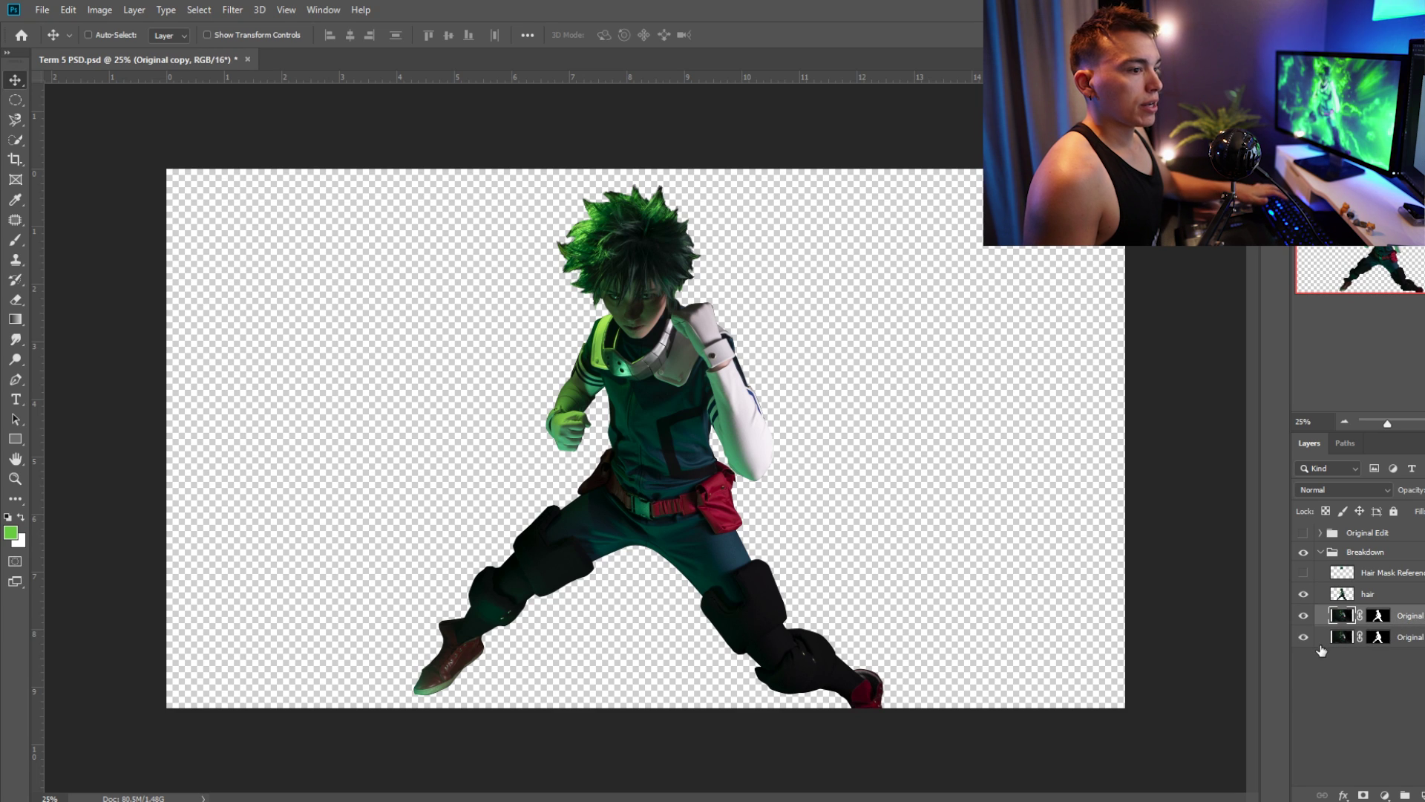
click(1303, 638)
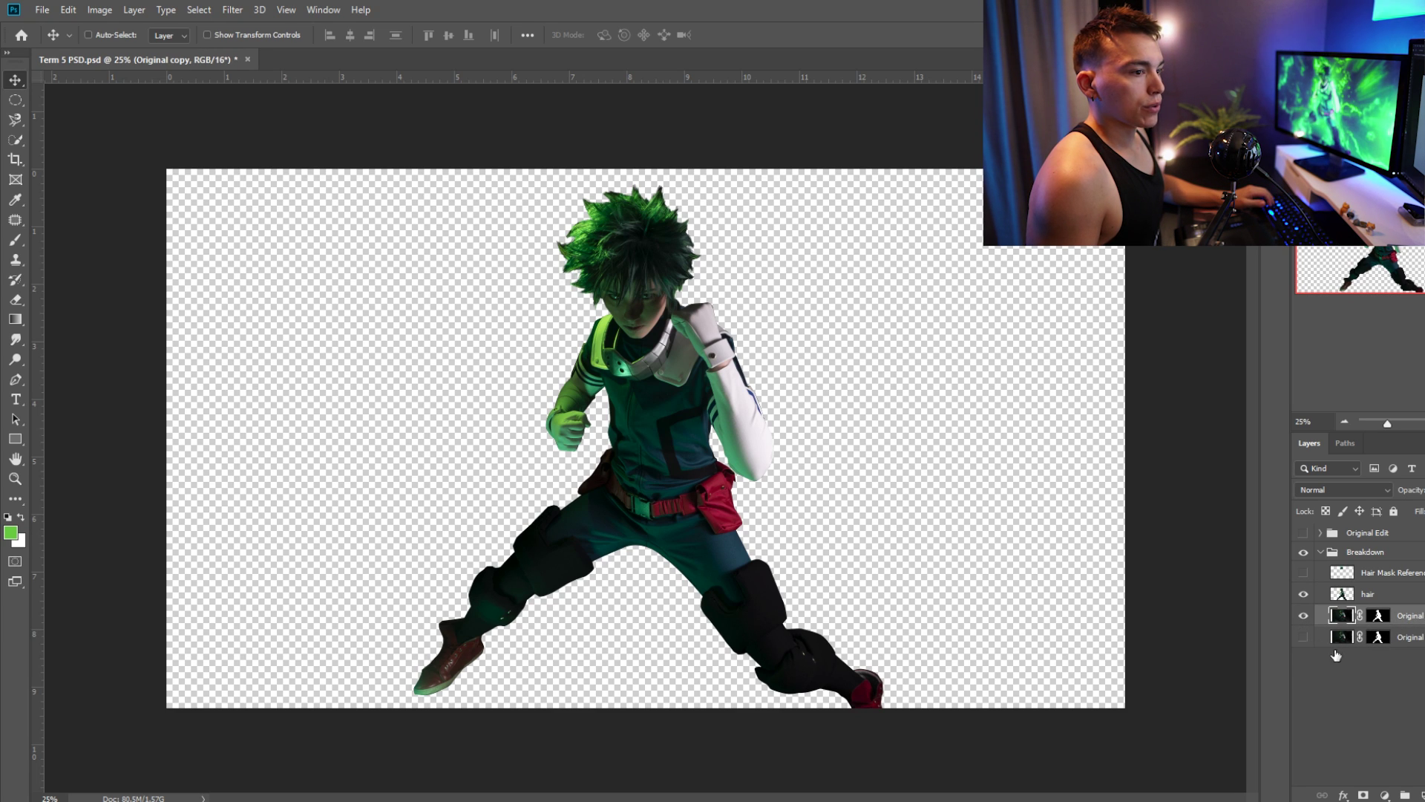
Delete the layer mask from the Original copy layer and hide that layer
right_click(1379, 615)
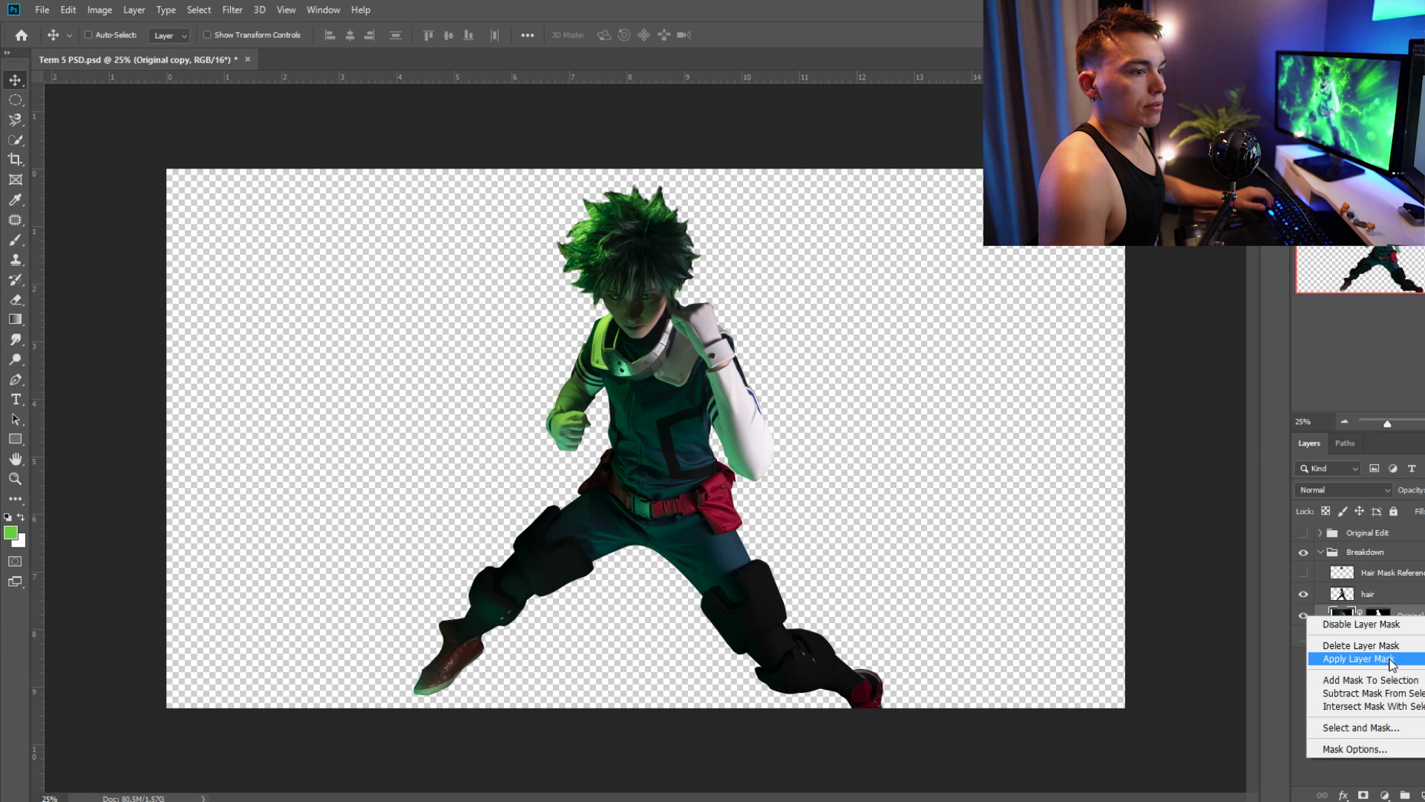
click(1385, 646)
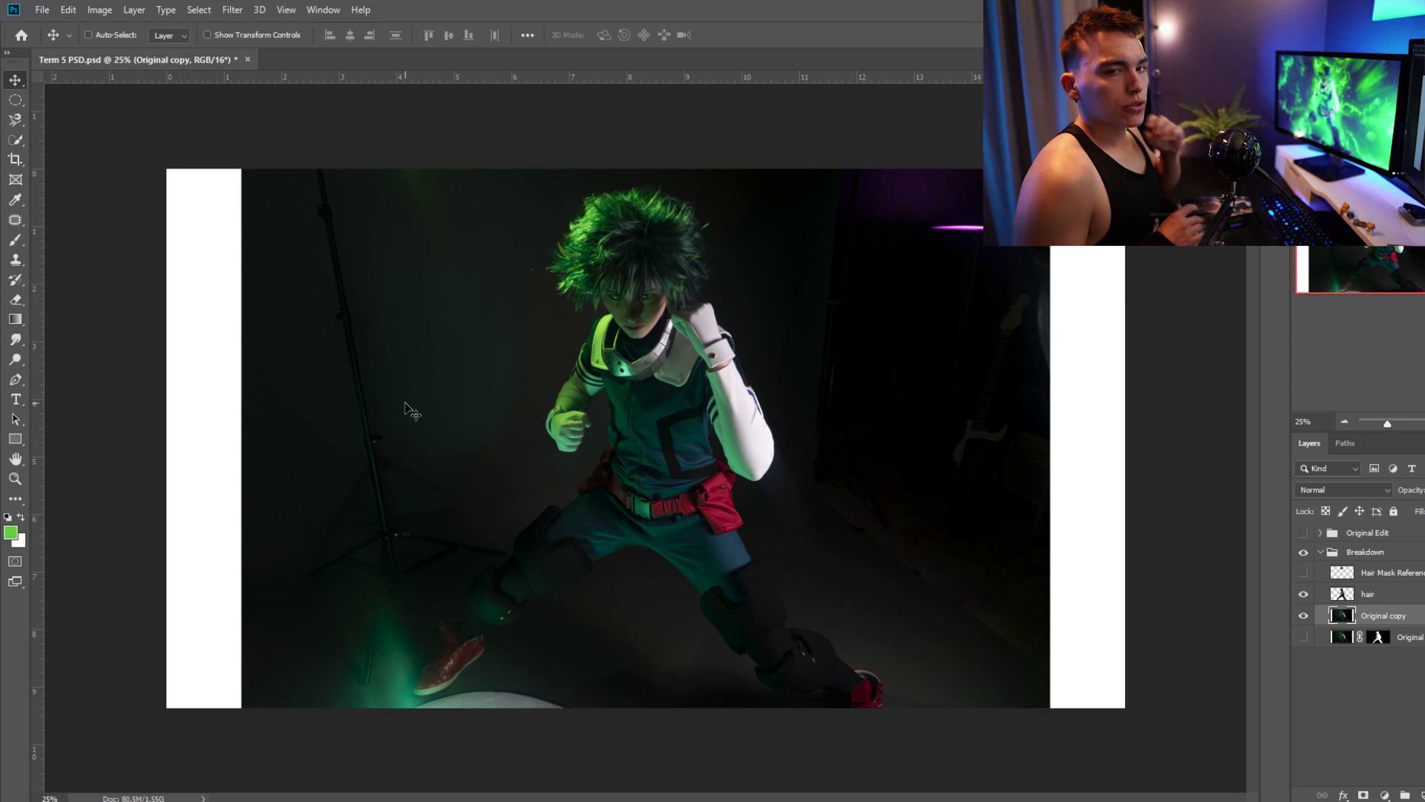
key(ctrl+plus)
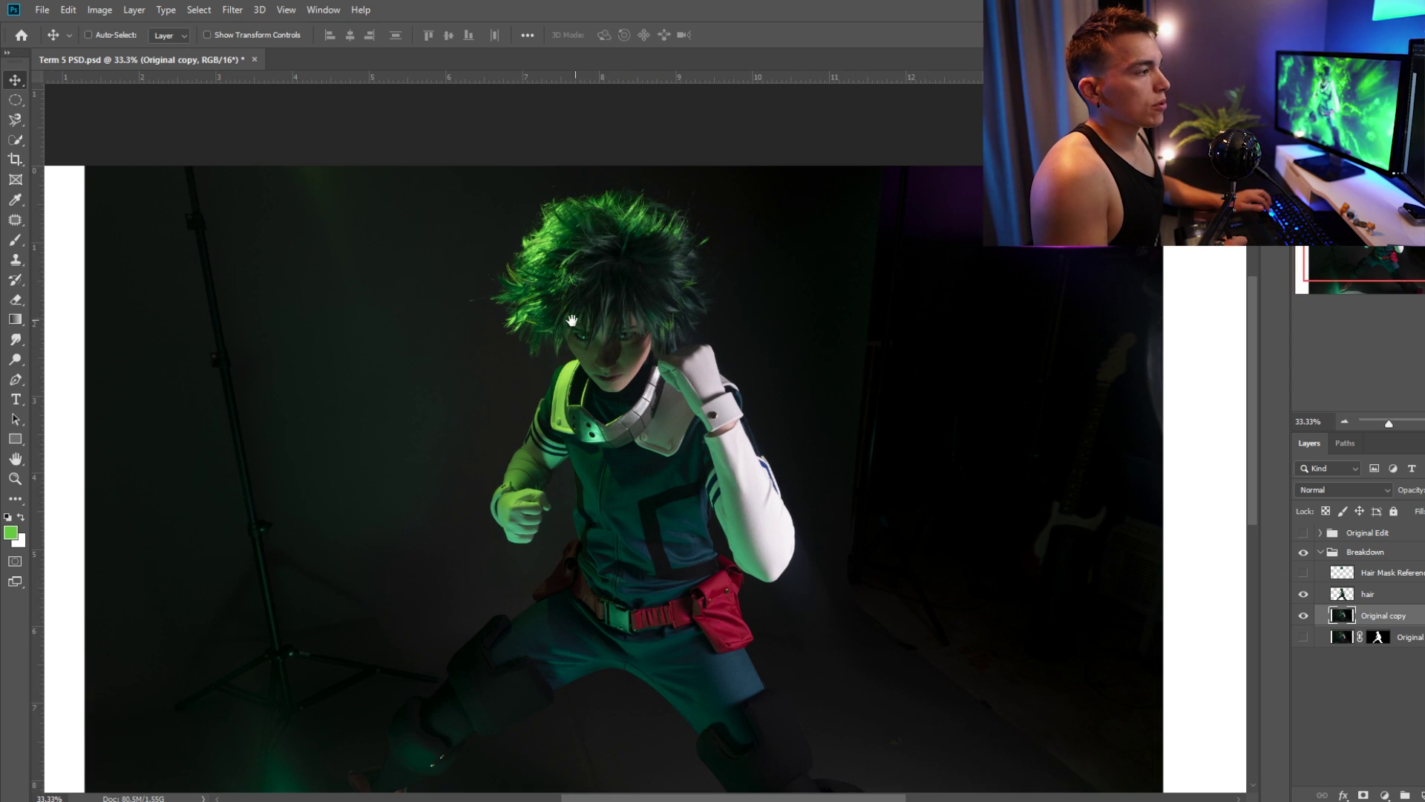
key(ctrl+plus)
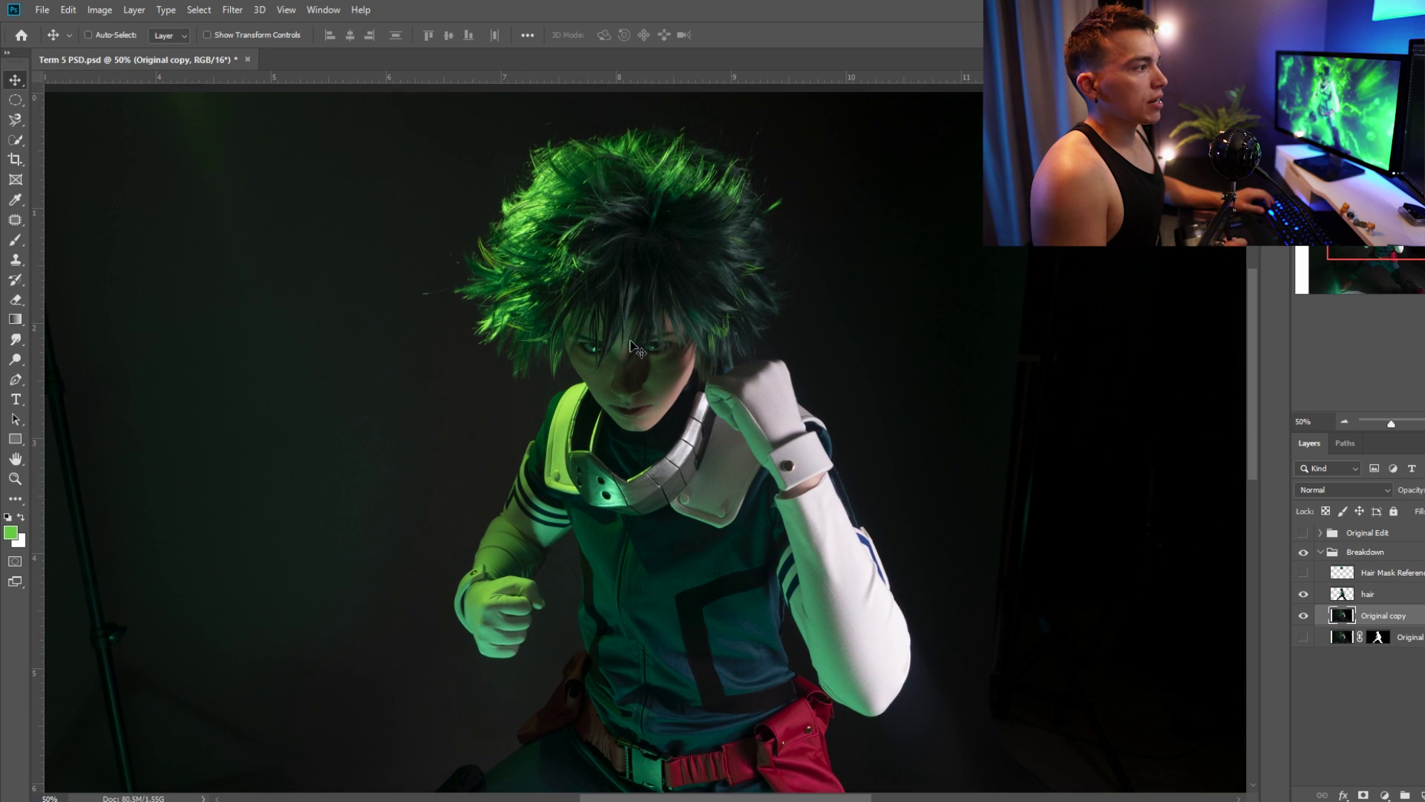
click(1303, 615)
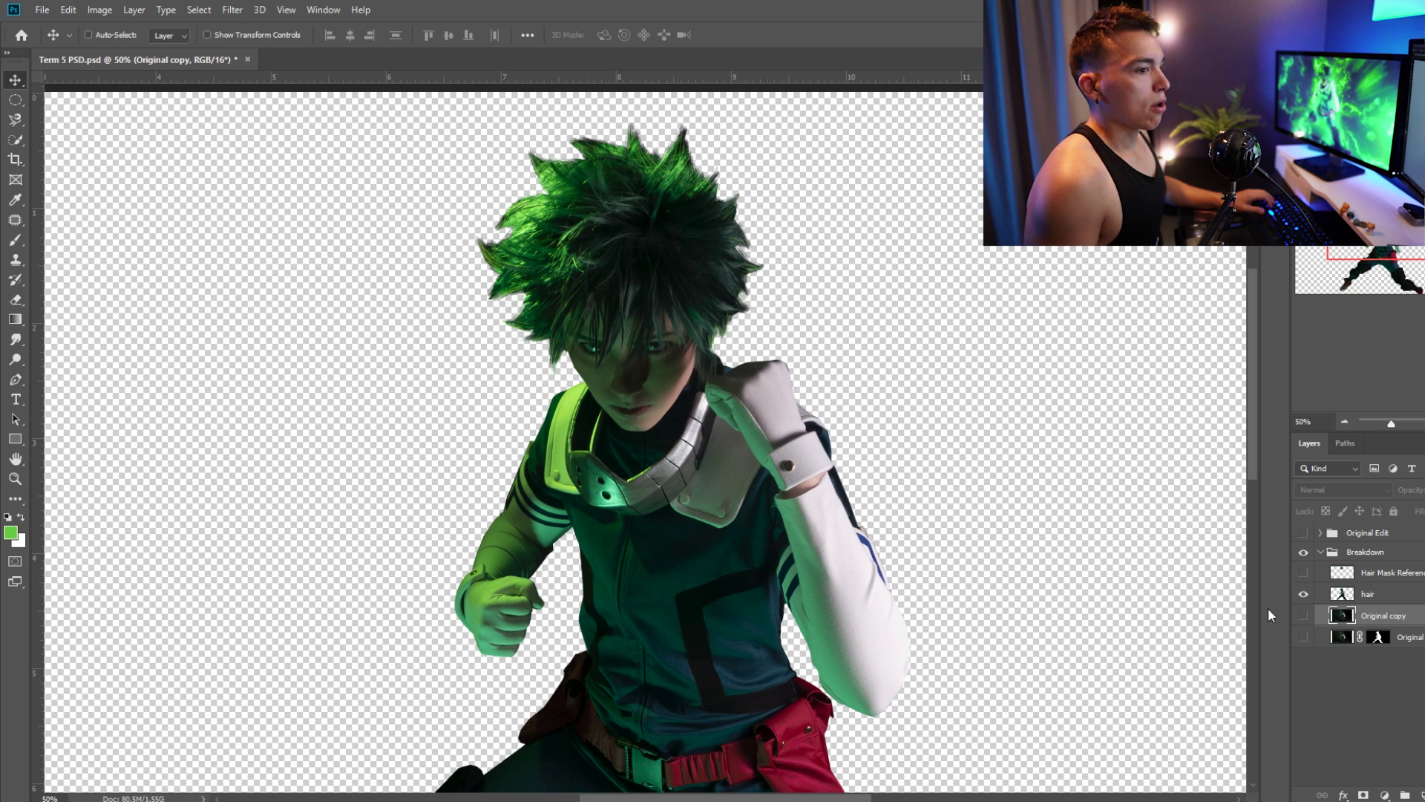
Show the Original copy layer, hide the hair layer and load the inverted outline of the cut-out character as a selection
click(1303, 615)
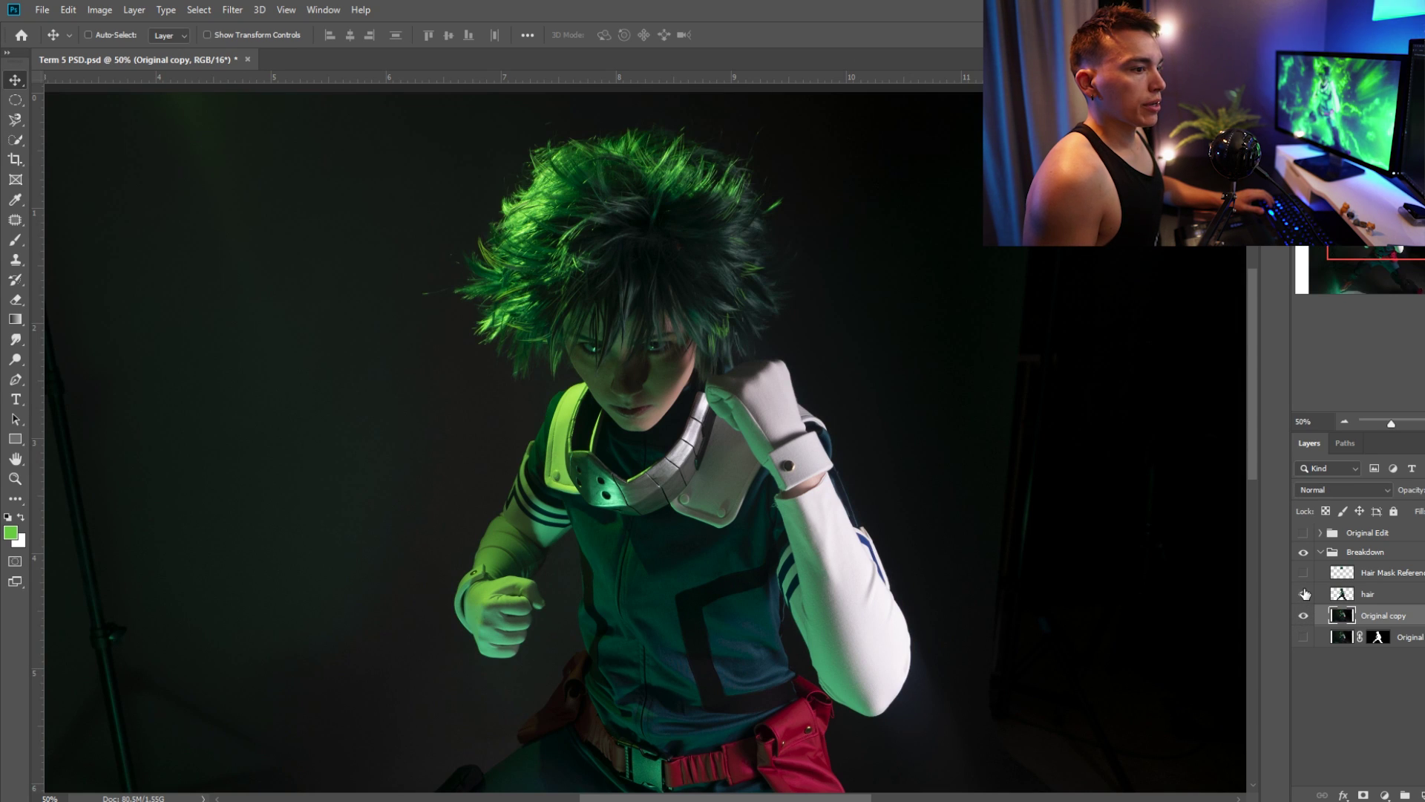
click(1303, 596)
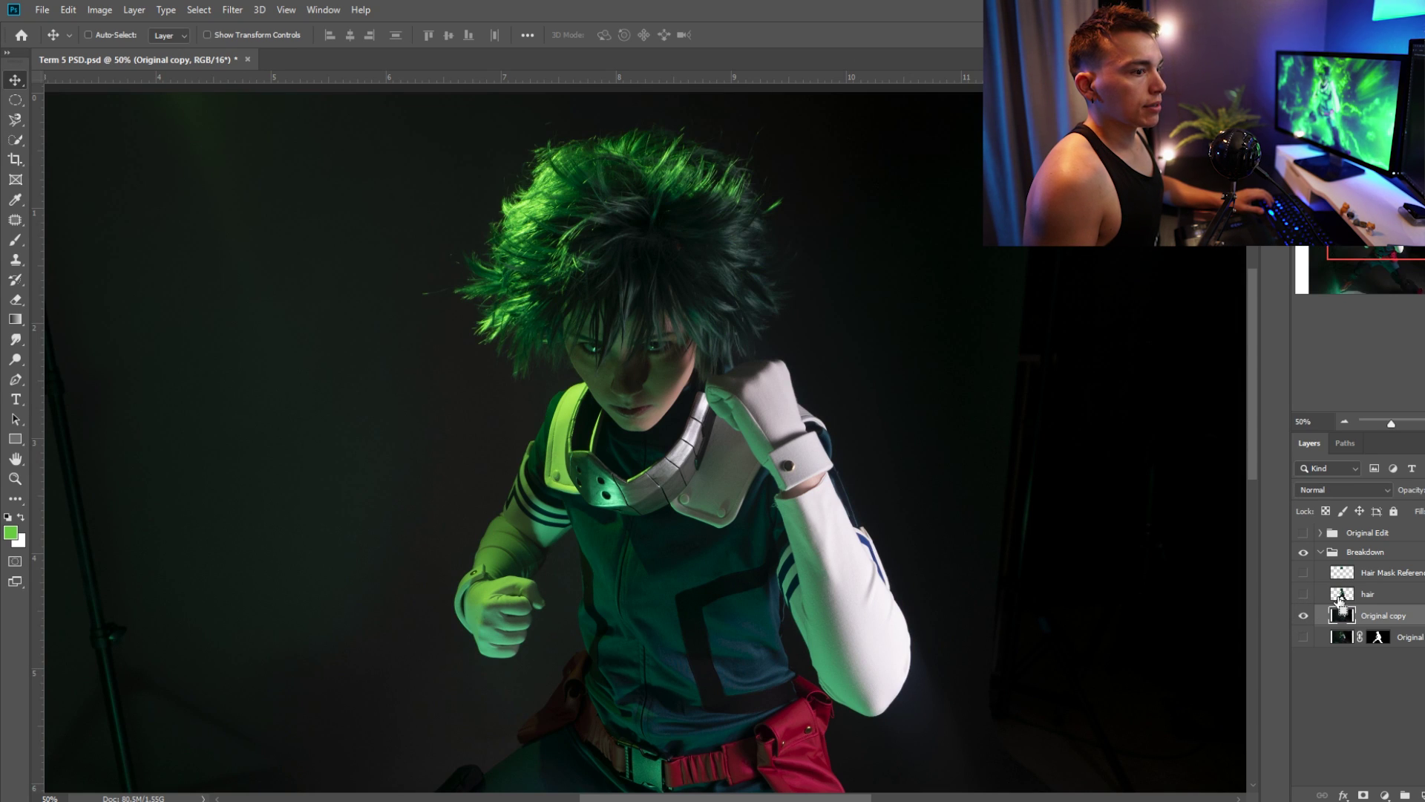
drag(636, 317, 620, 351)
key(ctrl+shift+d)
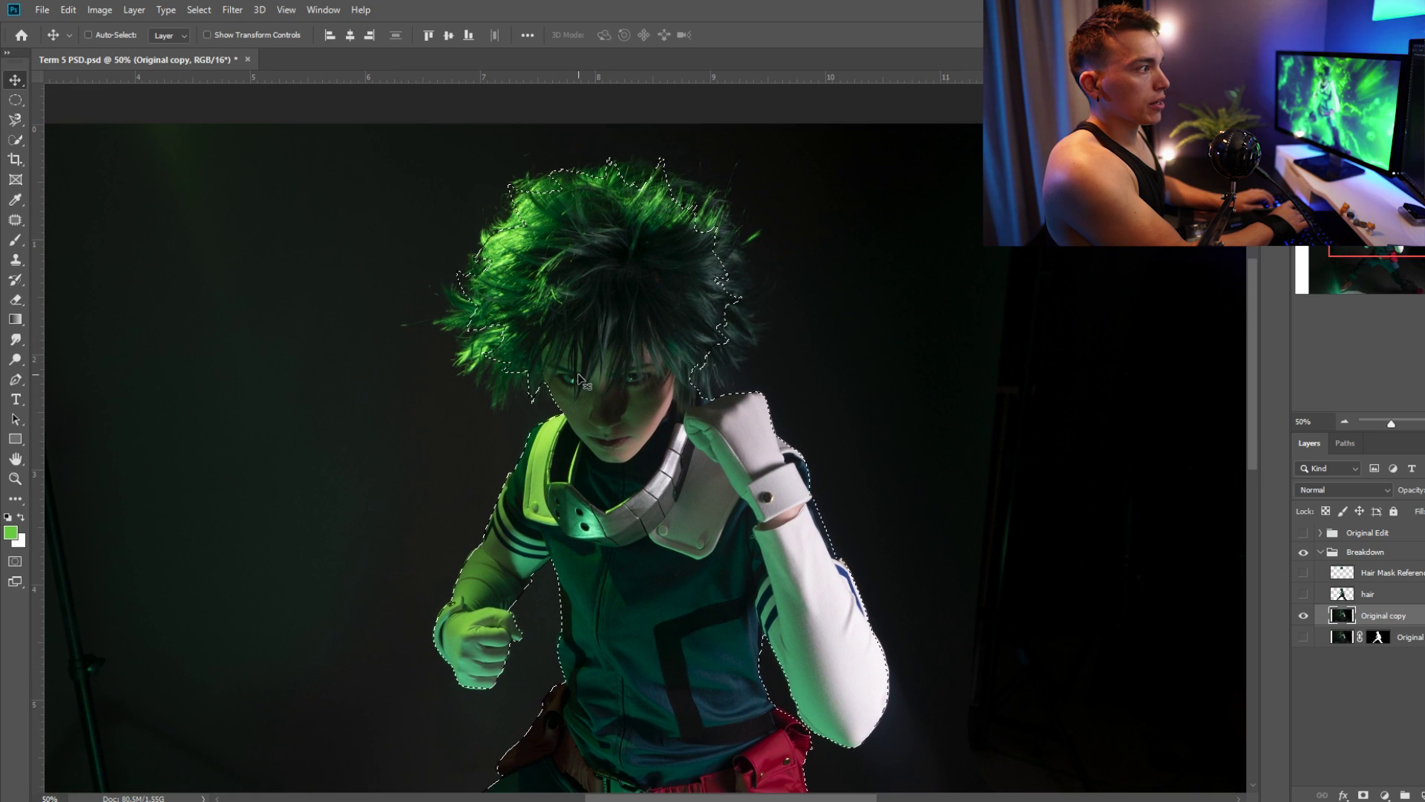
drag(594, 400, 607, 458)
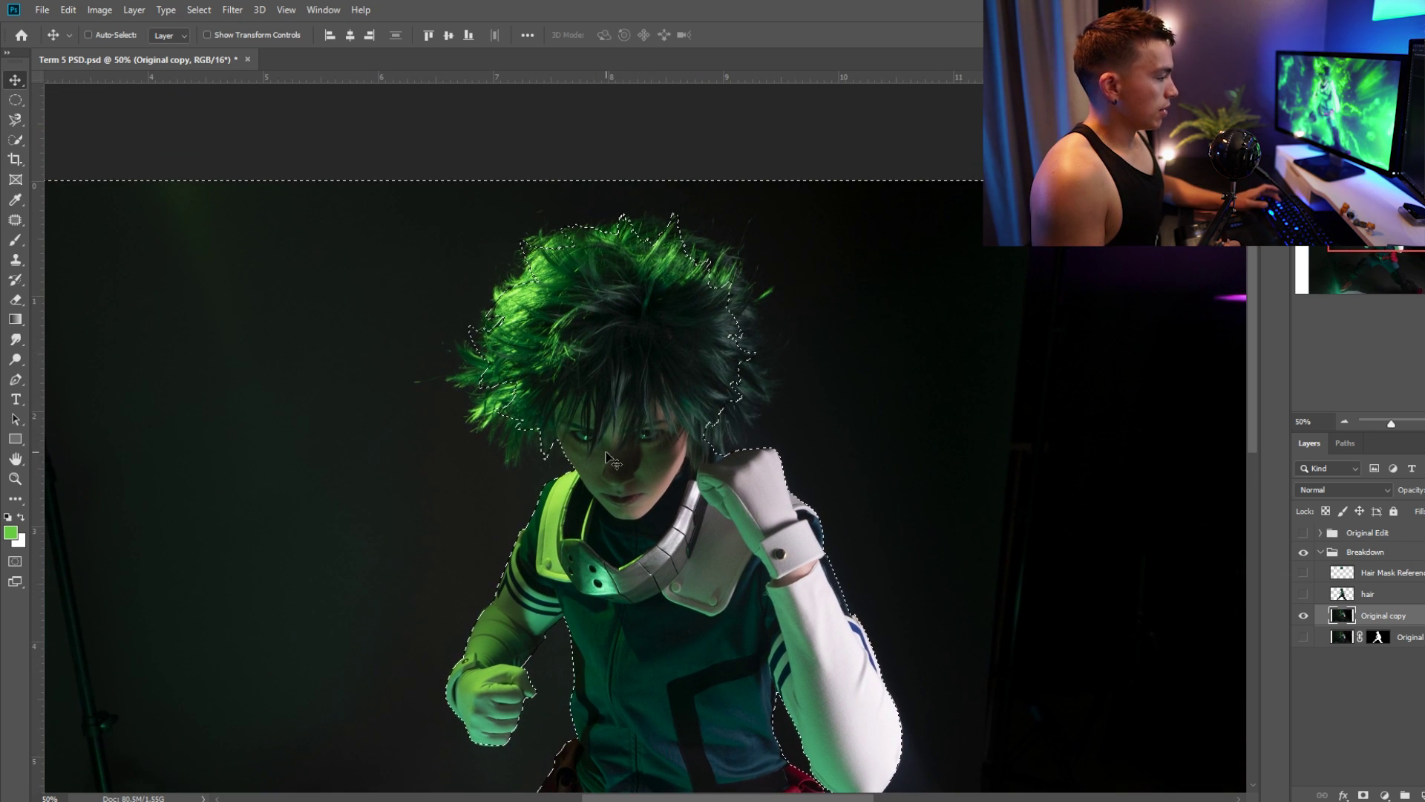
Clone dark background over the stray hairs around the head on Original copy, deselect, and show the hair layer again
key(s)
key(bracketright)
key(bracketright)
key(bracketright)
alt+click(452, 455)
mouse_move(503, 436)
mouse_down()
mouse_move(509, 461)
mouse_move(480, 404)
mouse_move(511, 276)
mouse_up()
key(bracketleft)
key(bracketleft)
key(bracketleft)
key(bracketleft)
key(ctrl+d)
click(1304, 594)
drag(718, 571, 710, 488)
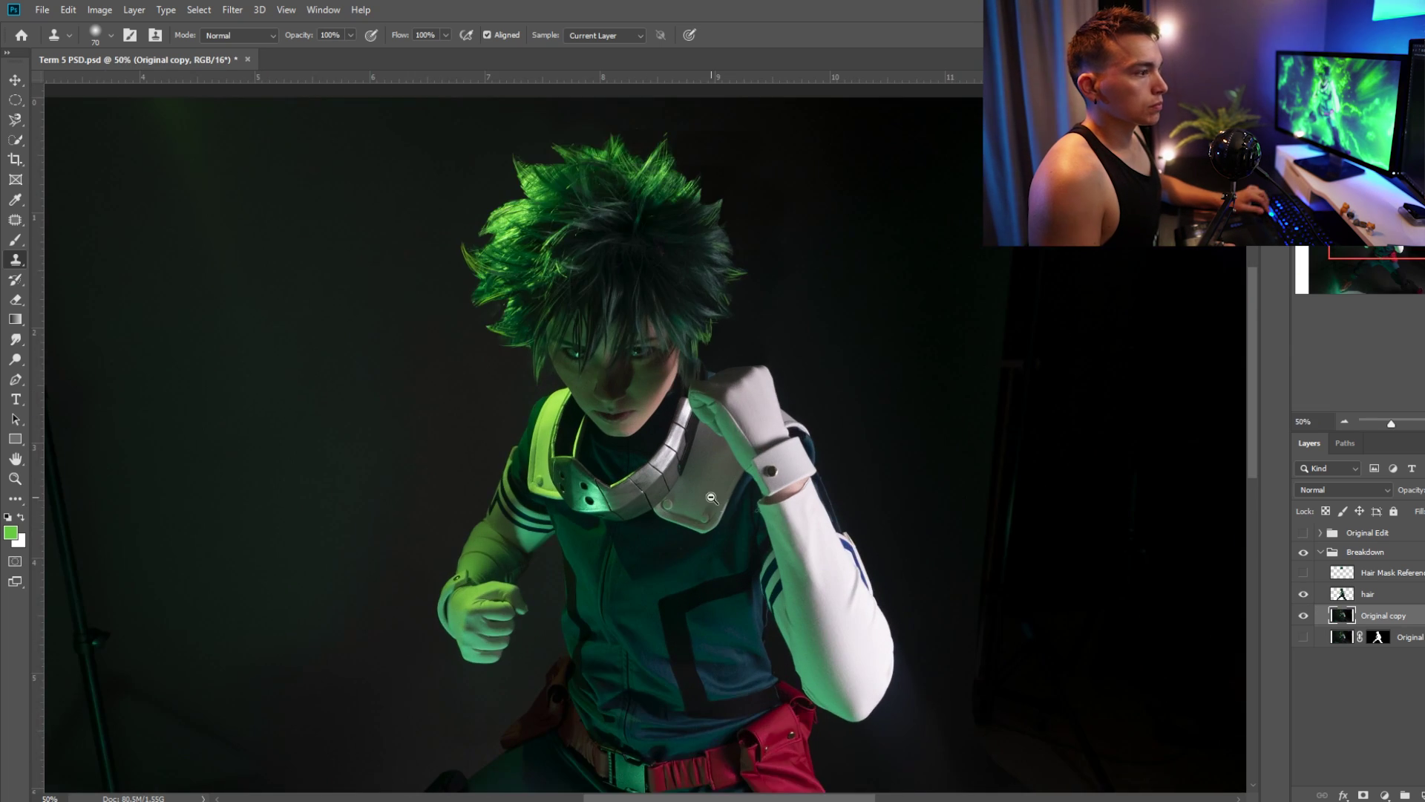
Patch the light stands and stray lights out of the studio background around the character, and clear the selection
scroll(710, 487, down, 3)
scroll(394, 563, up, 3)
key(j)
mouse_move(319, 691)
mouse_down()
mouse_move(331, 754)
mouse_move(274, 501)
mouse_move(319, 692)
mouse_up()
drag(400, 475, 297, 445)
drag(438, 401, 449, 493)
scroll(449, 445, down, 2)
drag(448, 366, 438, 371)
drag(473, 478, 458, 280)
scroll(354, 559, up, 1)
drag(355, 559, 387, 560)
drag(299, 580, 624, 582)
drag(445, 566, 368, 363)
drag(1142, 372, 658, 461)
drag(594, 186, 654, 668)
mouse_move(454, 347)
mouse_down()
mouse_move(538, 392)
mouse_move(353, 460)
mouse_up()
key(ctrl+d)
Lasso a piece of clean background, copy it to a new layer and transform it to cover another background area
key(l)
mouse_move(312, 247)
mouse_down()
mouse_move(493, 334)
mouse_move(312, 222)
mouse_up()
key(ctrl+j)
key(ctrl+t)
right_click(460, 427)
click(542, 618)
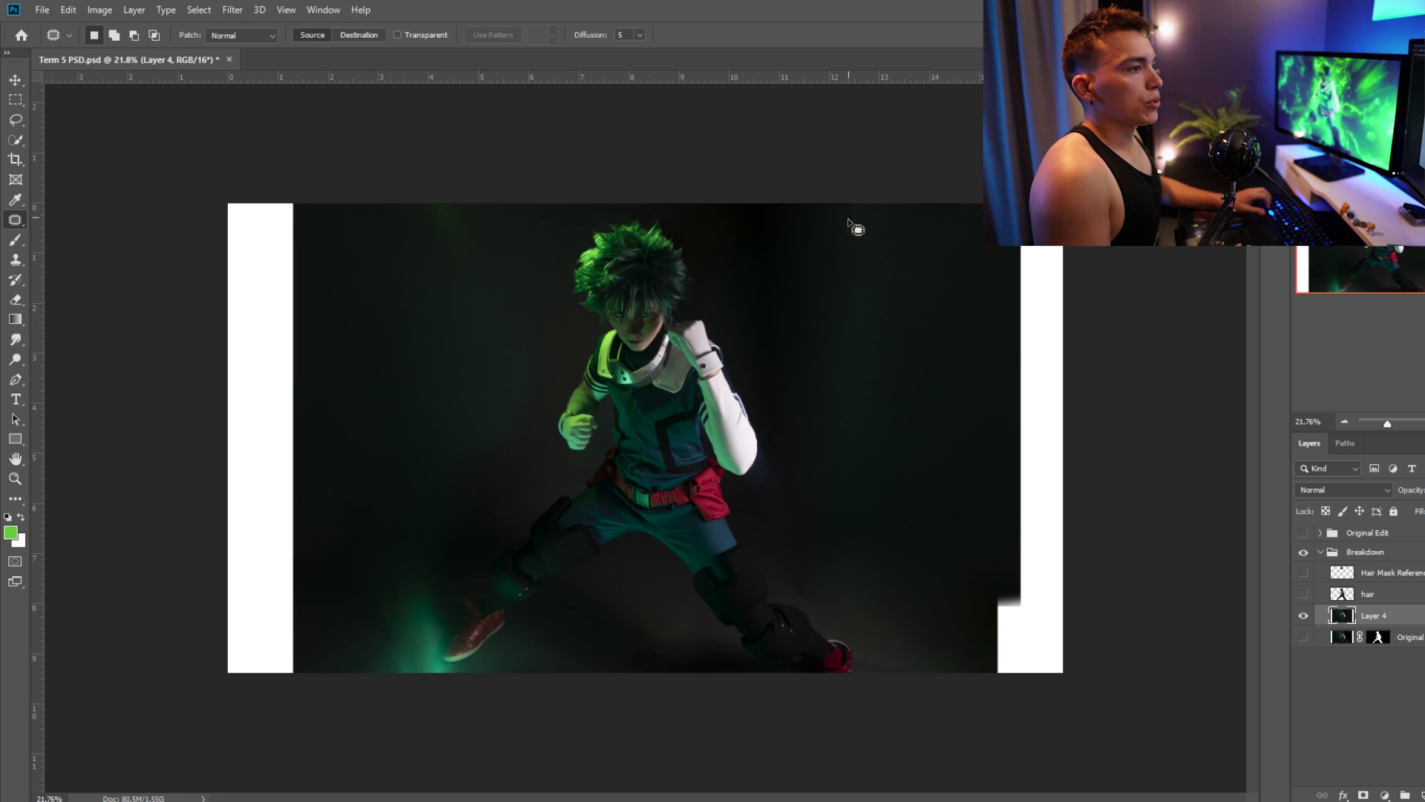
Patch the remaining marks in the dark background to the right of the character's head and deselect
drag(874, 199, 931, 242)
mouse_move(974, 136)
mouse_down()
mouse_move(922, 302)
mouse_move(891, 312)
mouse_up()
mouse_move(731, 180)
mouse_down()
mouse_move(896, 238)
mouse_move(853, 128)
mouse_move(847, 223)
mouse_up()
key(ctrl+d)
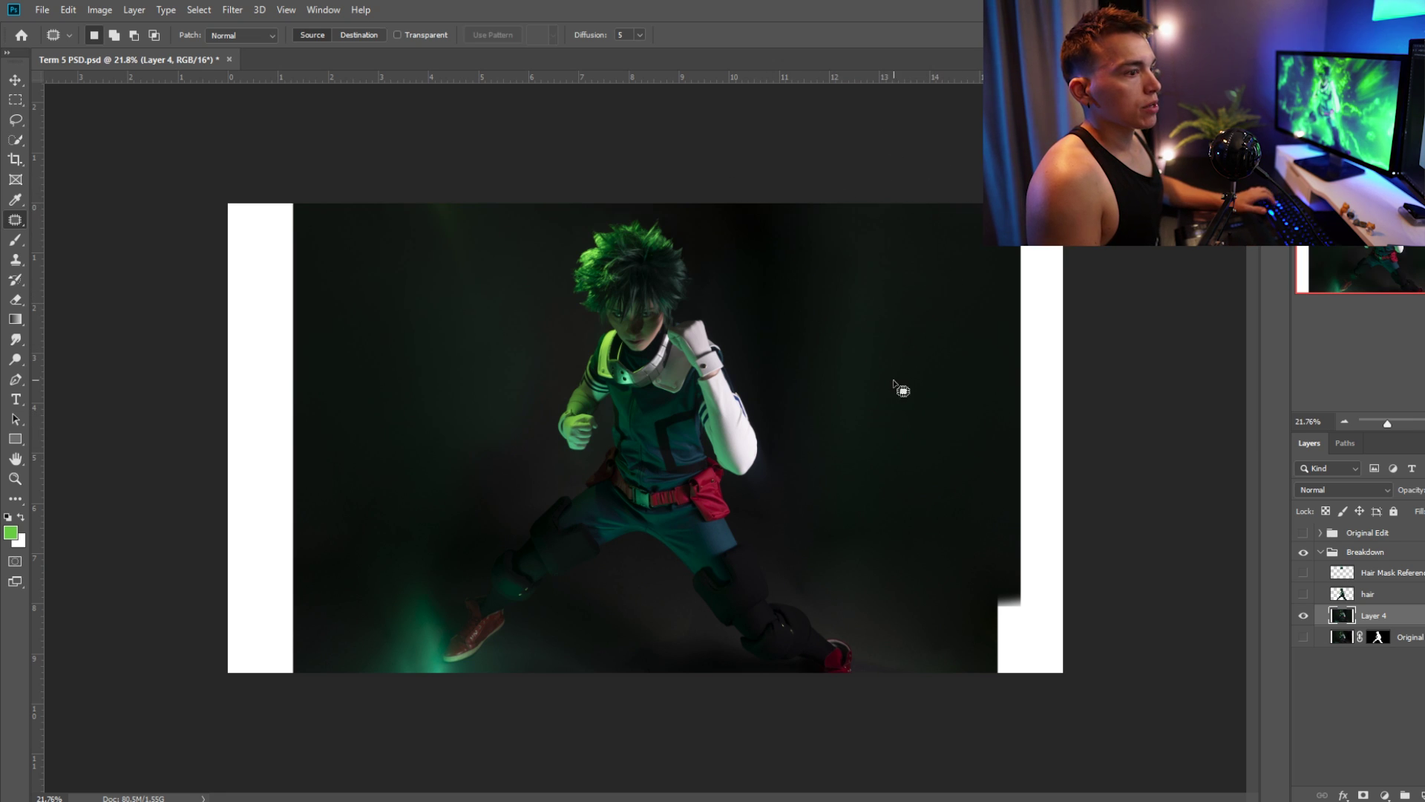
Select a vertical strip at the photo's left edge and stretch it outward with Content-Aware Scale to cover the white margin
click(17, 101)
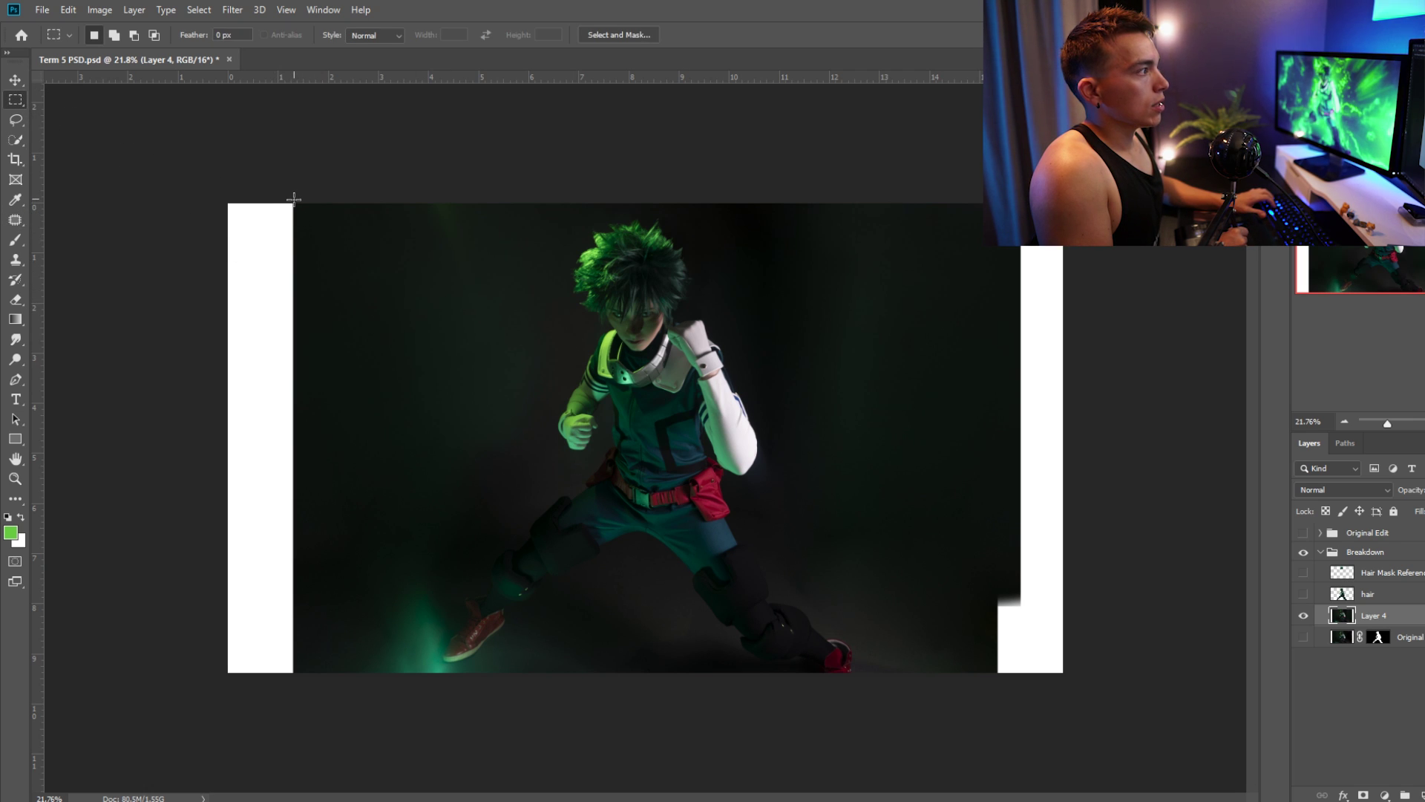
drag(256, 171, 433, 703)
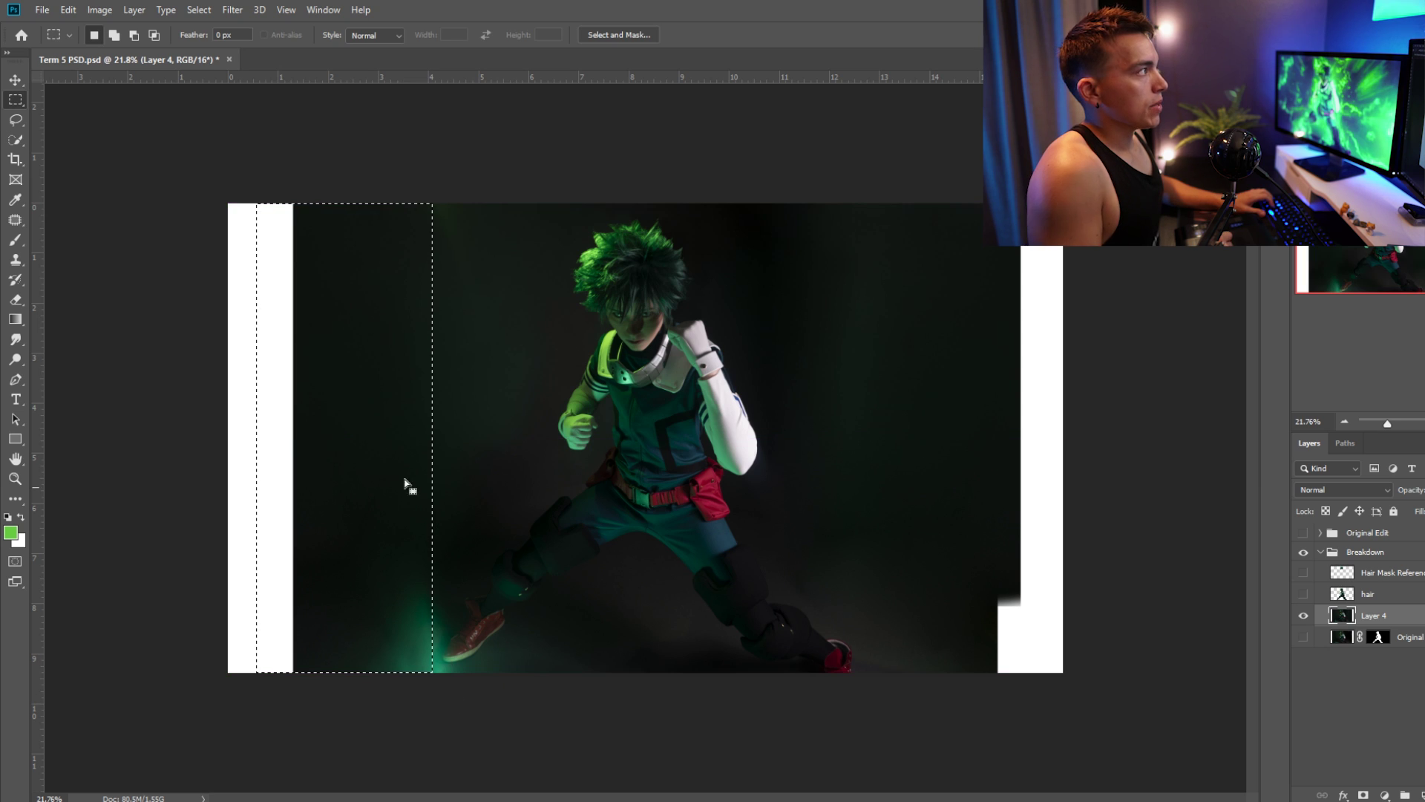
click(75, 10)
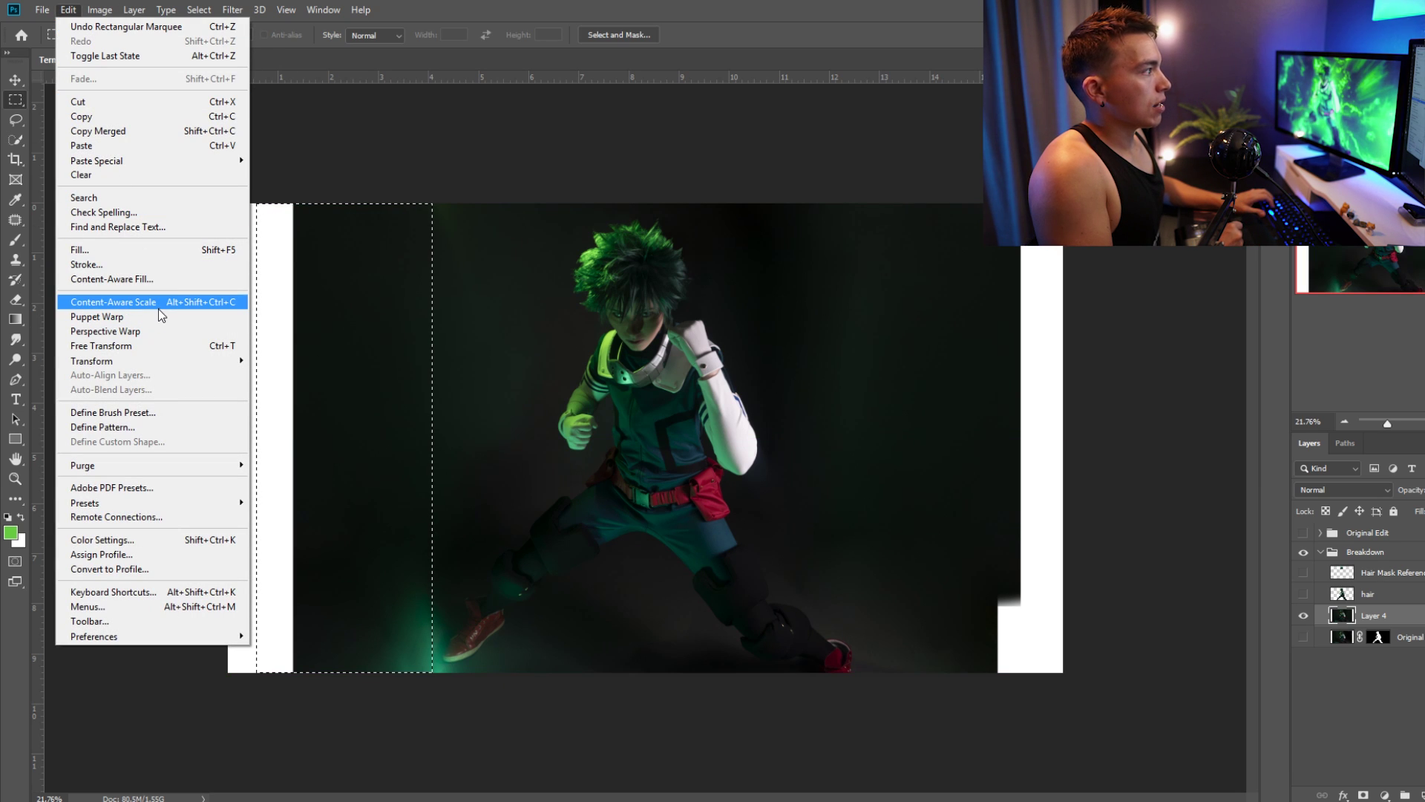
click(163, 300)
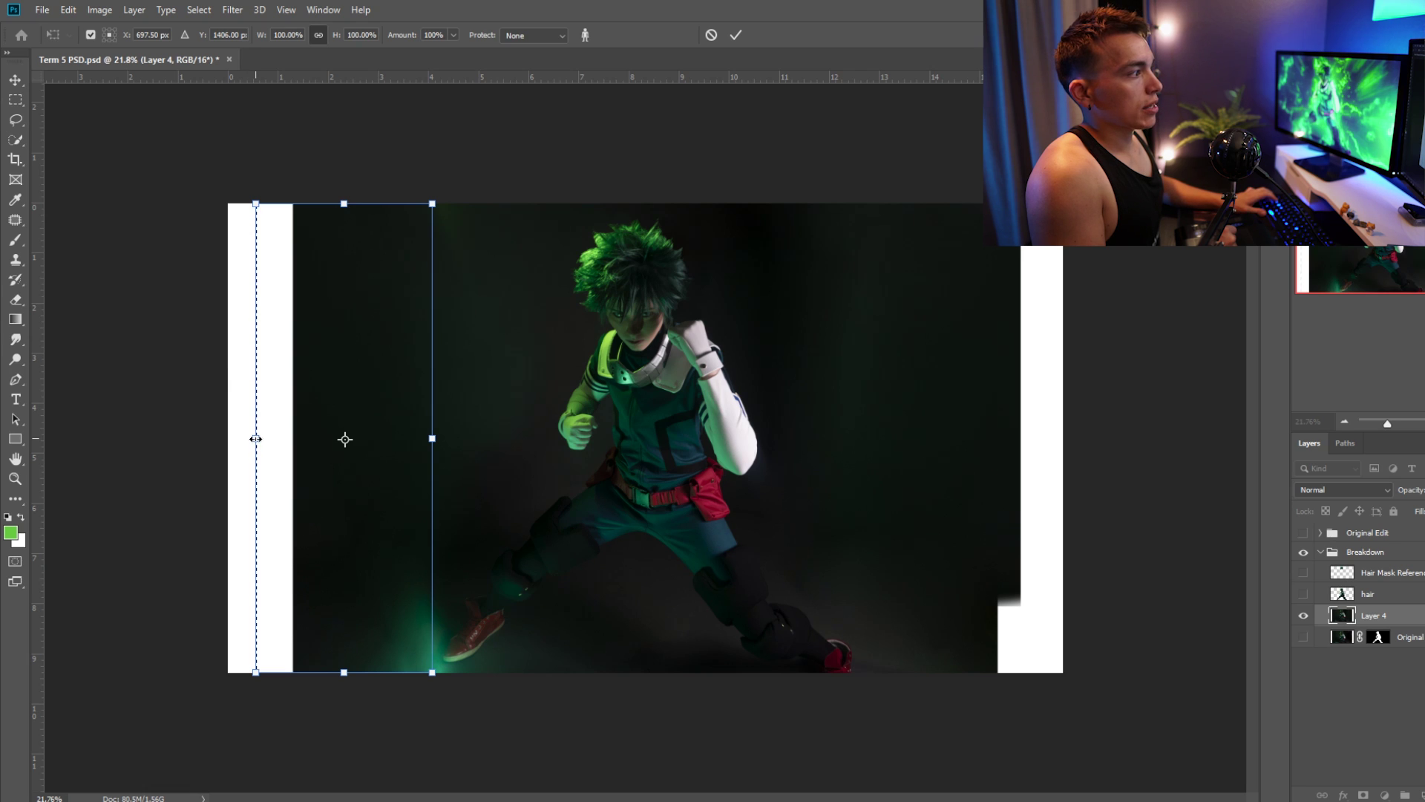
drag(254, 441, 78, 436)
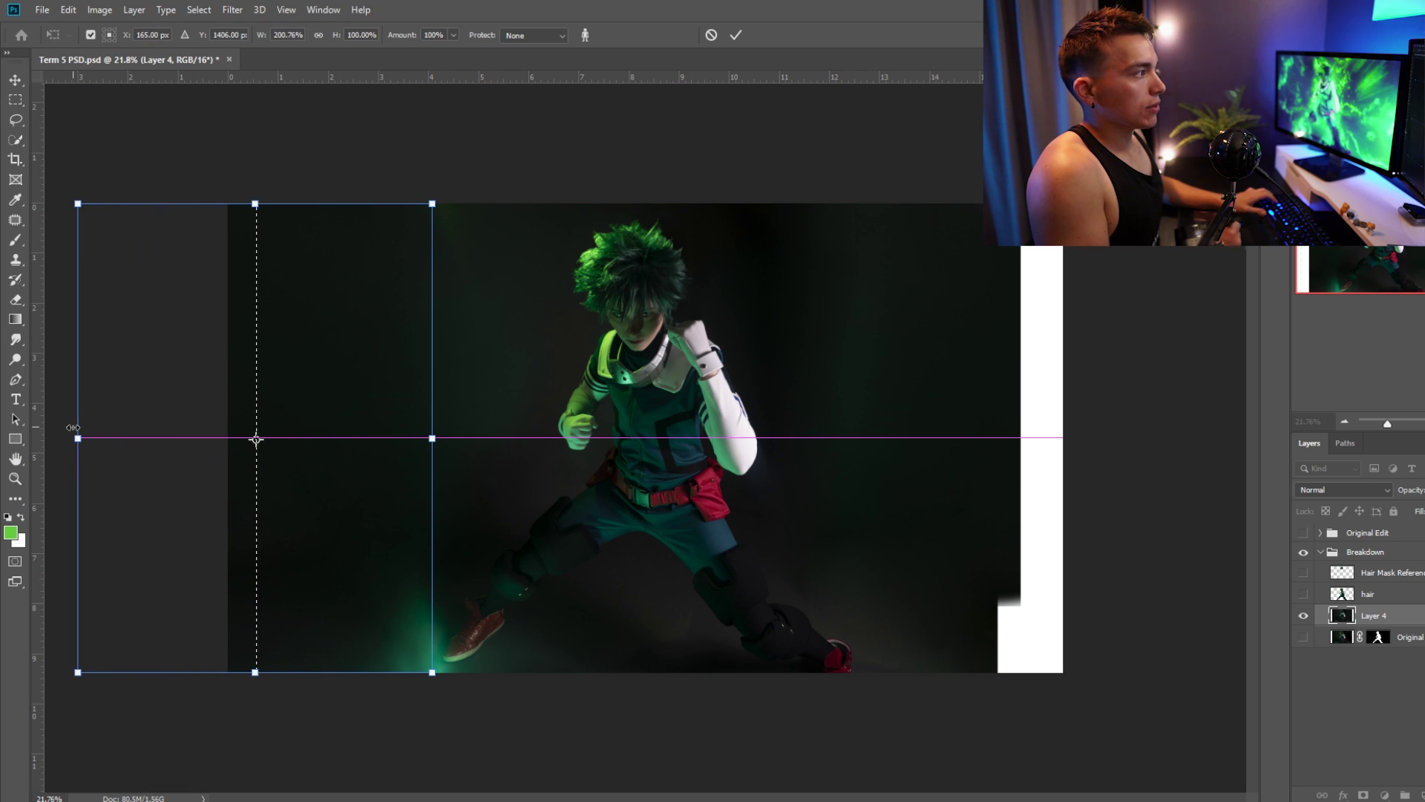
key(Escape)
key(ctrl+d)
key(m)
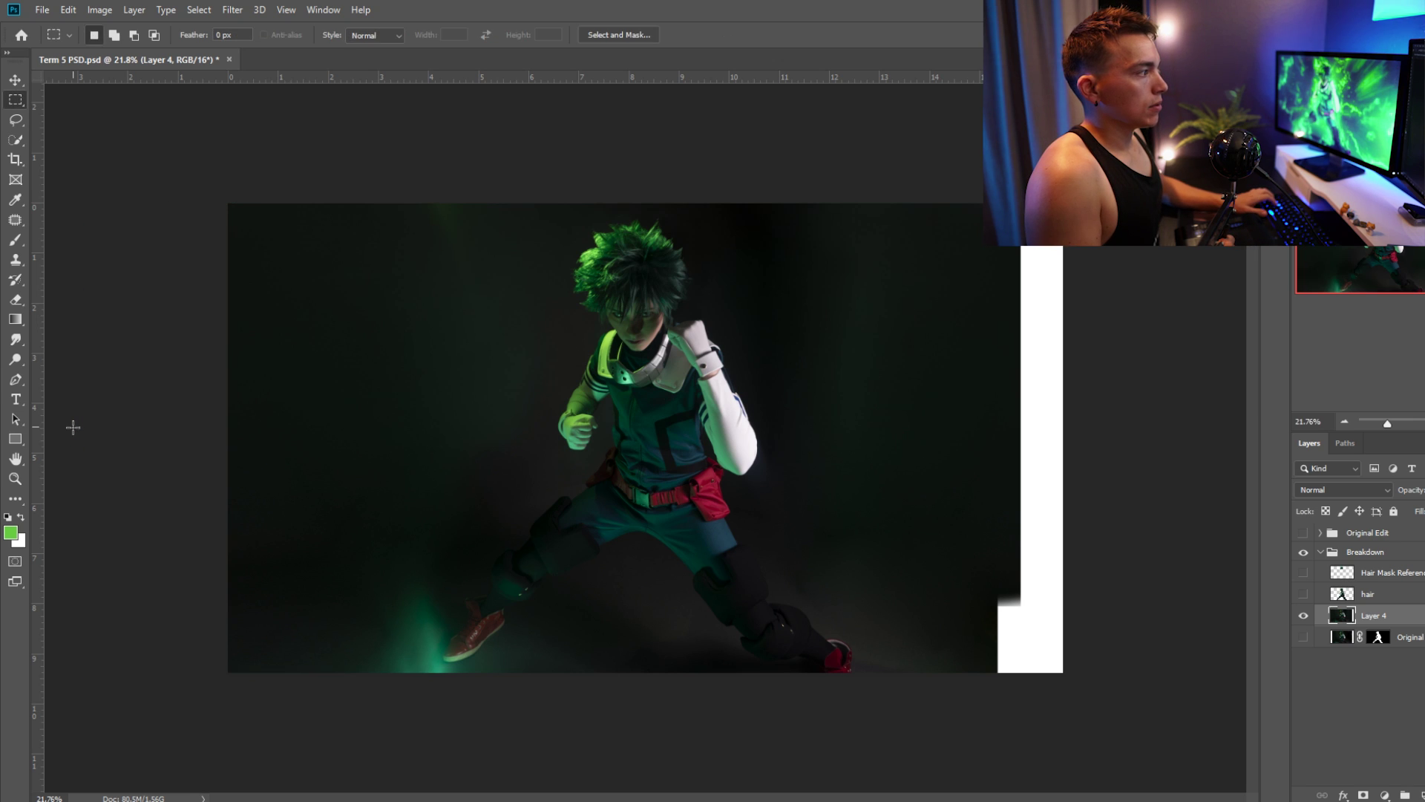
Select a strip along the photo's right edge, extend it with Content-Aware Scale over the white margin, and deselect
drag(1063, 203, 884, 730)
drag(865, 739, 865, 739)
click(68, 10)
click(104, 299)
drag(1088, 437, 1063, 436)
key(Return)
key(ctrl+d)
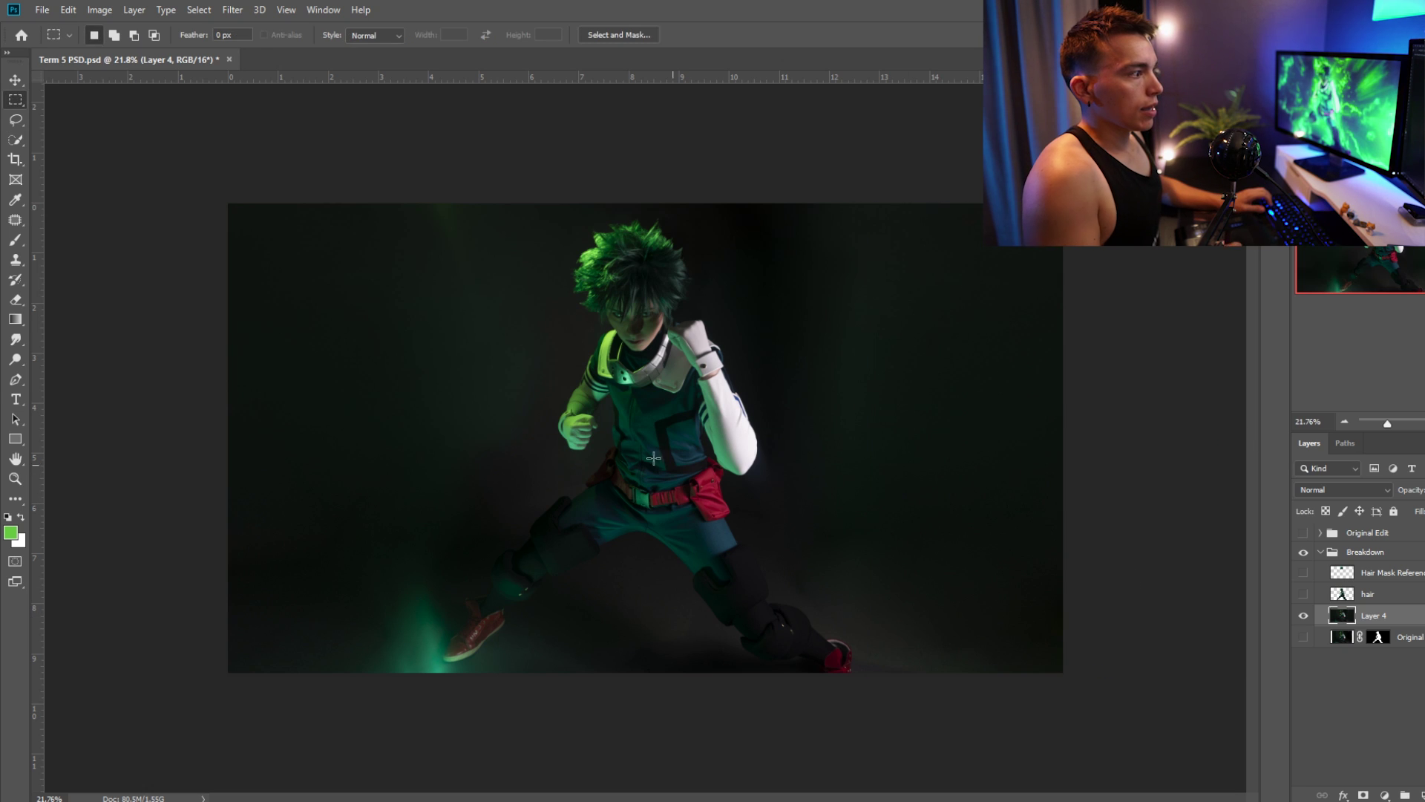
Add a layer named Shadow between the Subject and background layers and outline a polygonal floor shadow between the two shoes
click(18, 81)
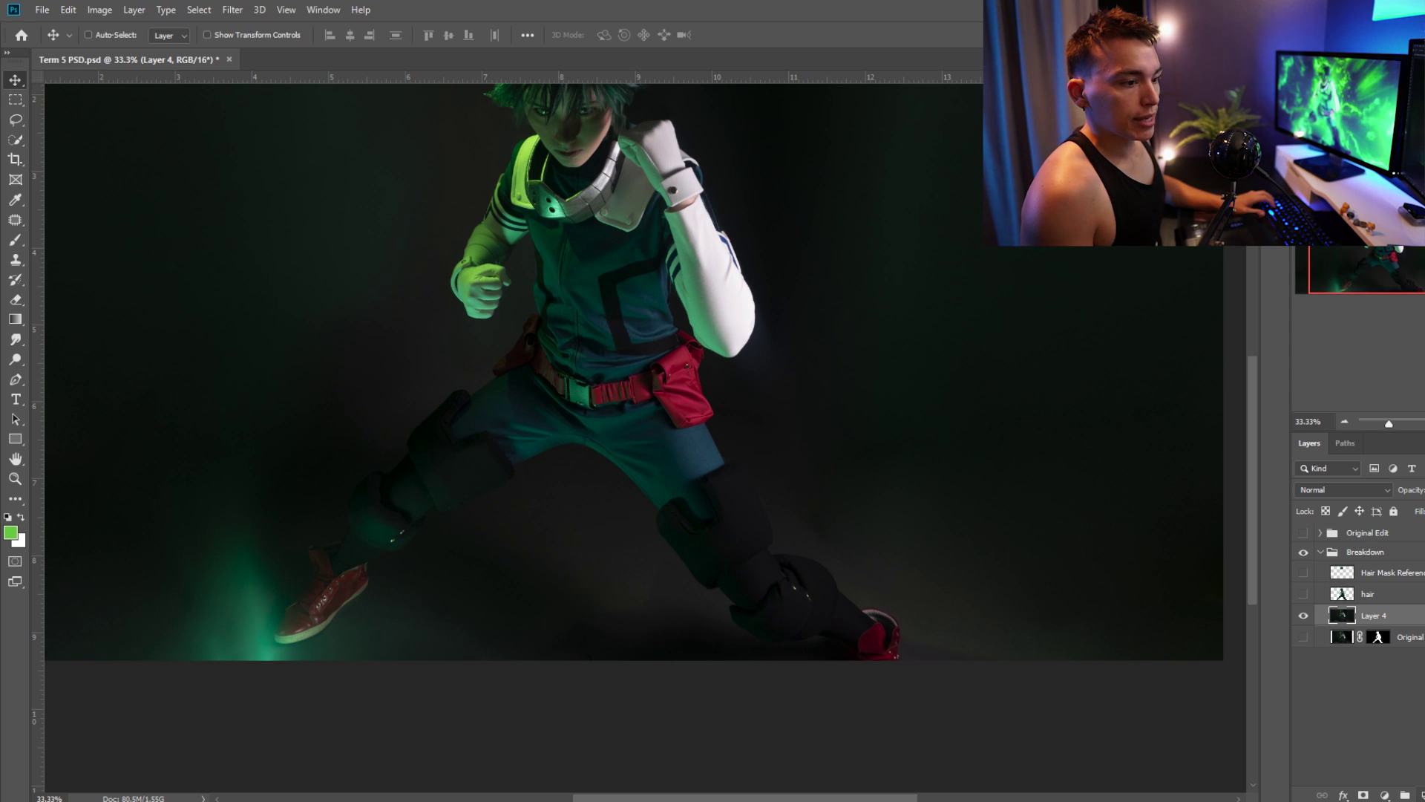
key(ctrl+shift+alt+n)
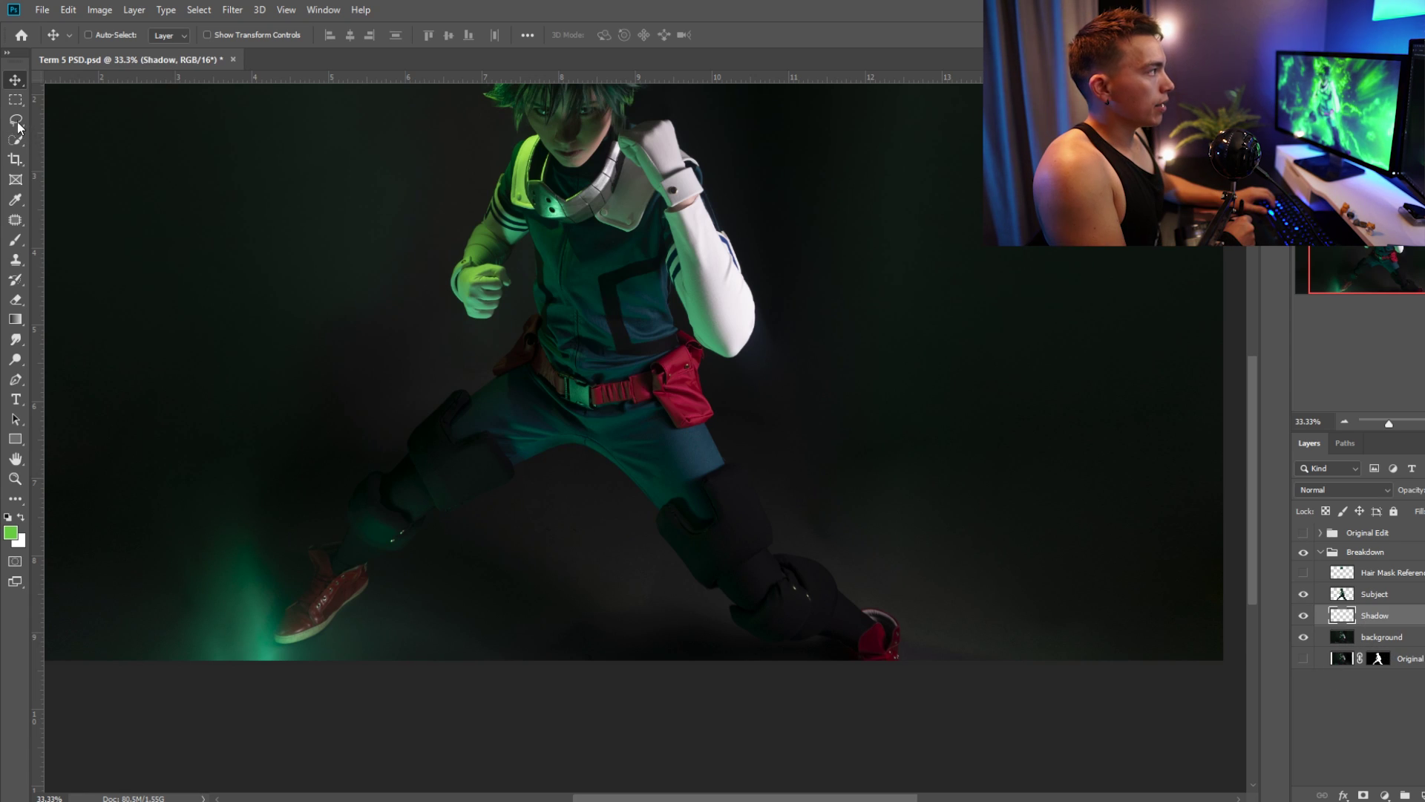
click(16, 120)
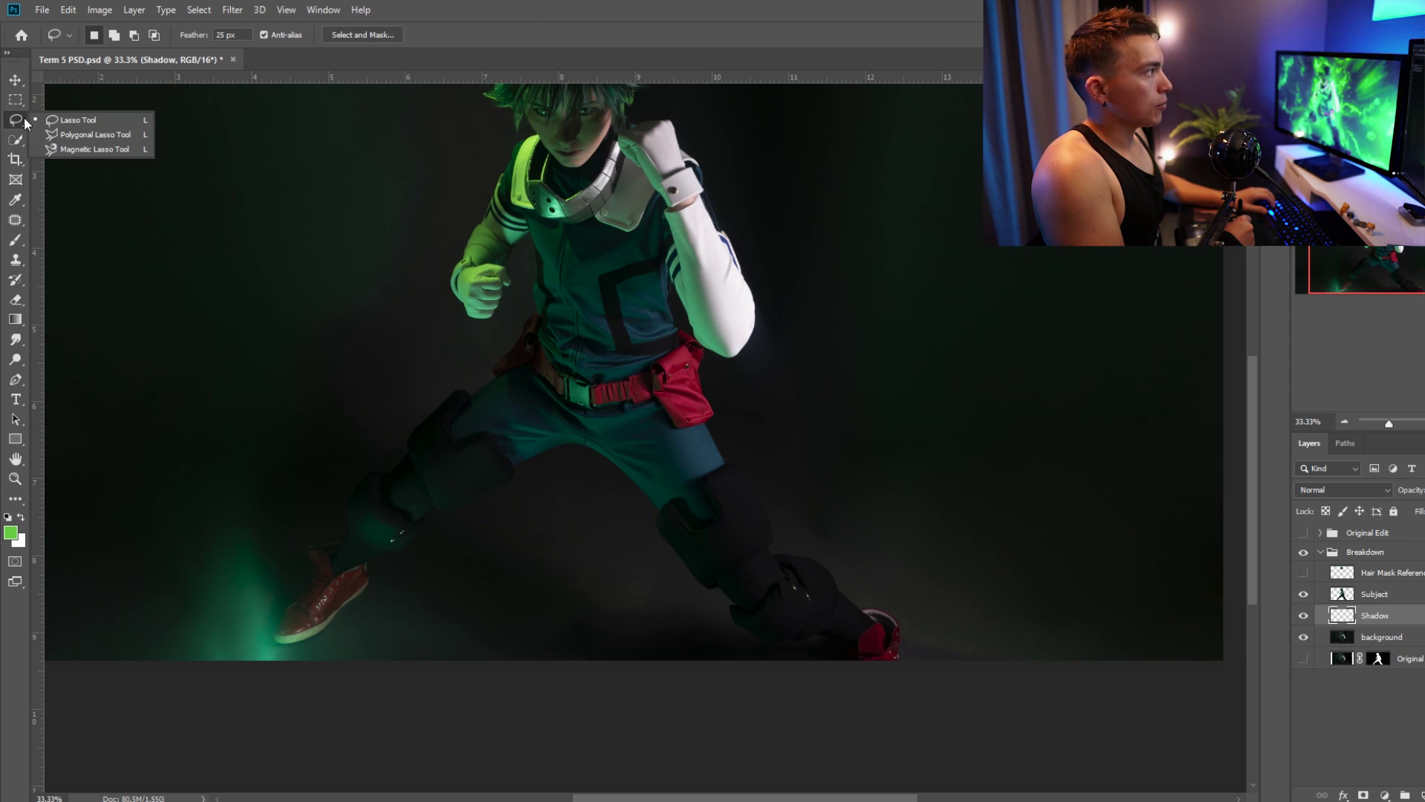
click(67, 136)
click(279, 640)
click(876, 677)
click(878, 646)
click(363, 582)
click(280, 639)
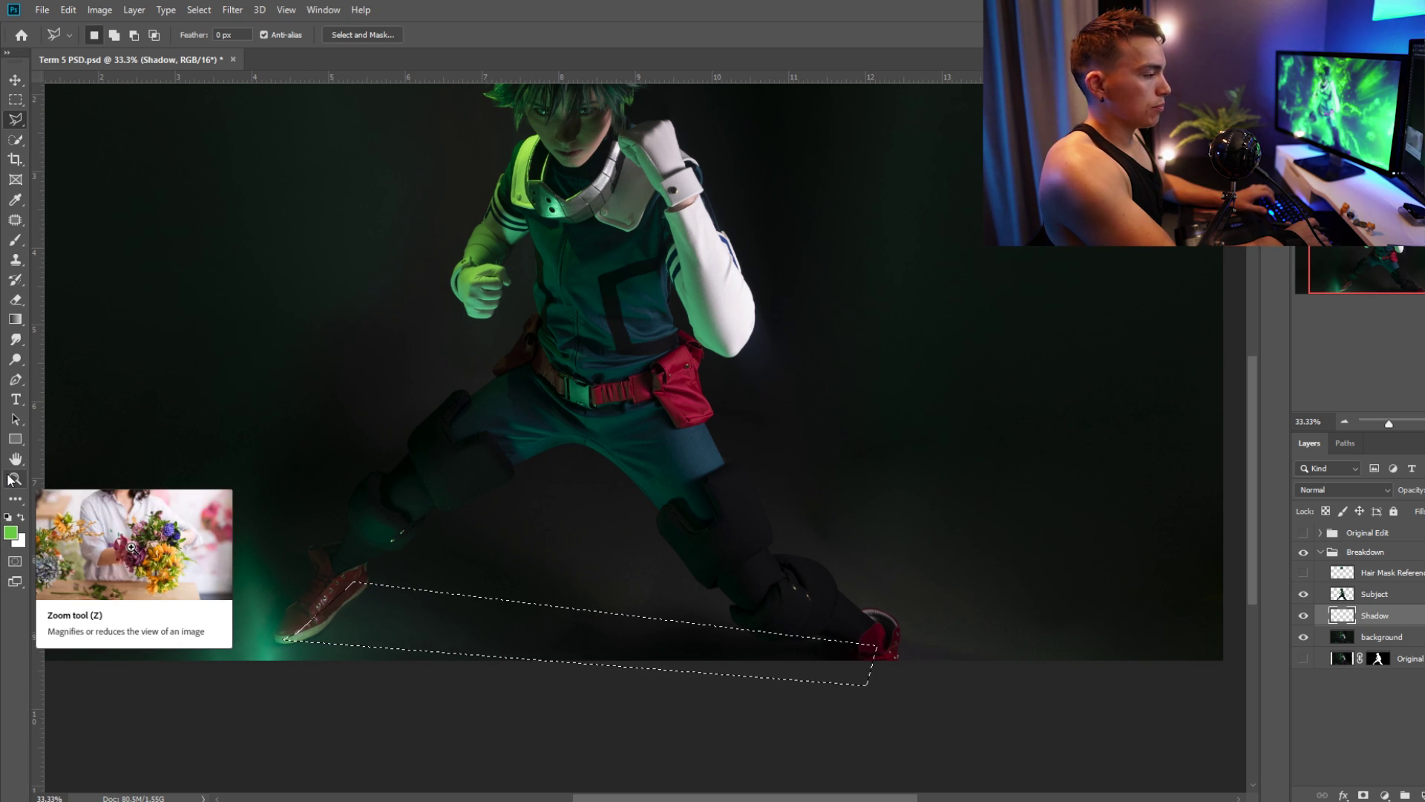
Fill the shadow outline with black, deselect it and apply a Gaussian Blur with a 5.6-pixel radius
key(shift+BackSpace)
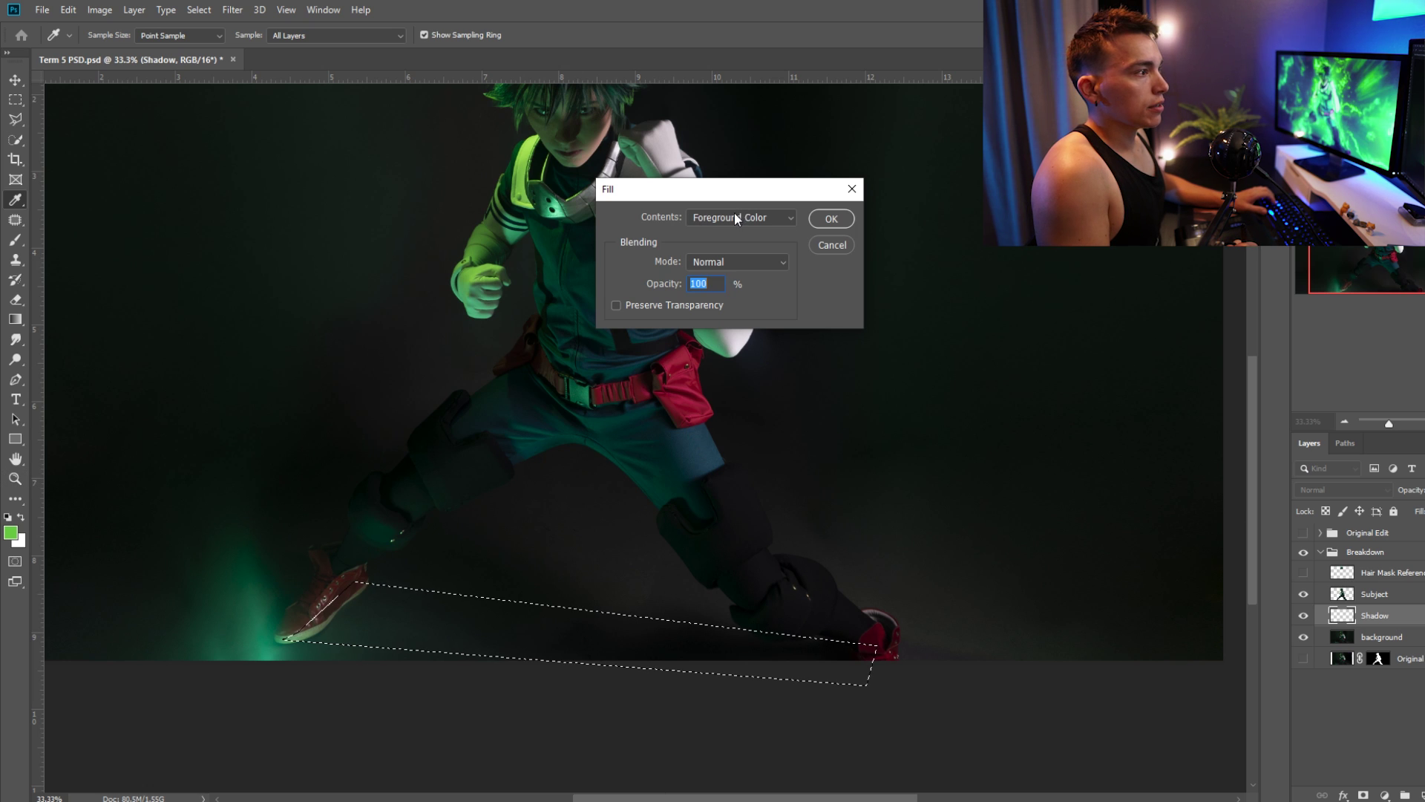
click(736, 217)
click(721, 334)
key(Return)
key(ctrl+d)
key(ctrl+alt+f)
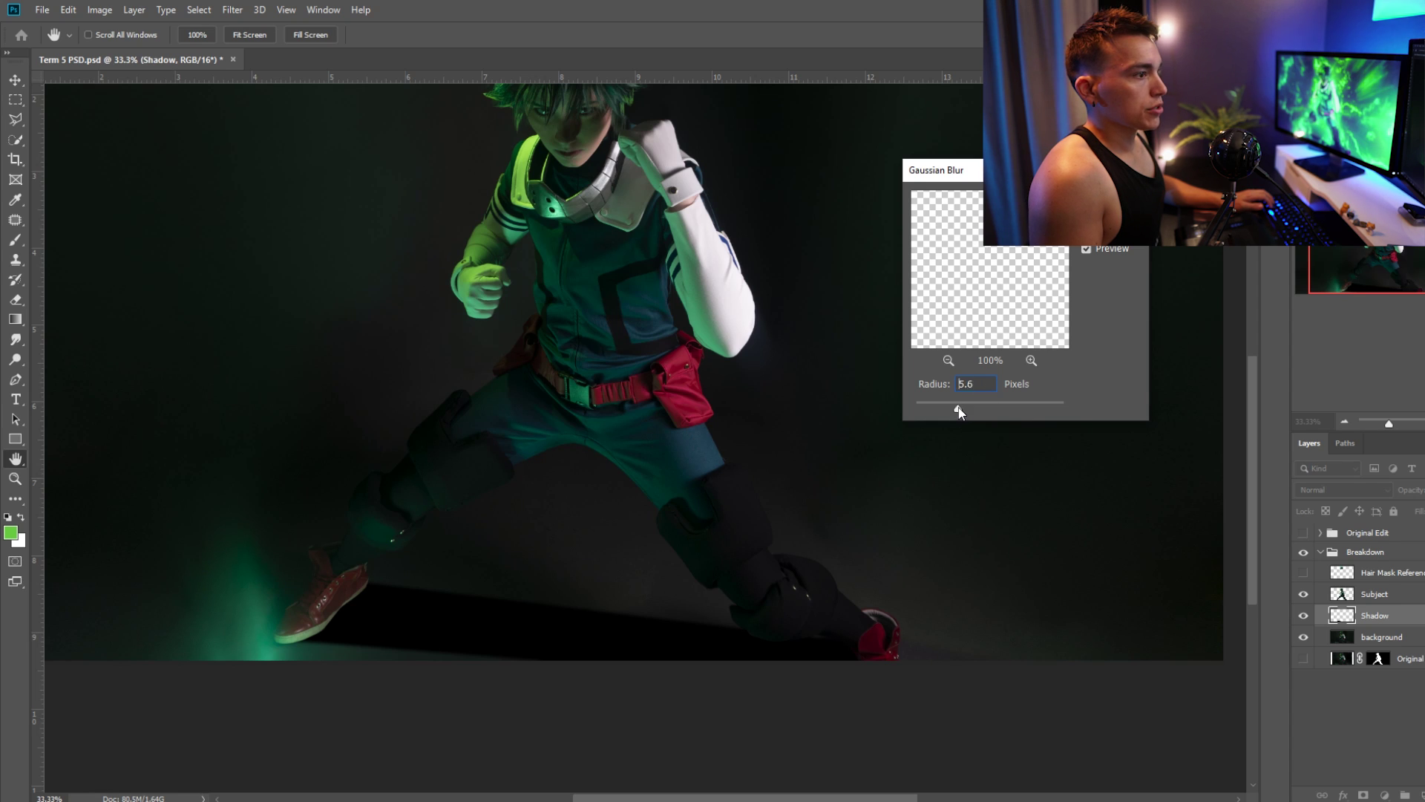
key(Return)
key(l)
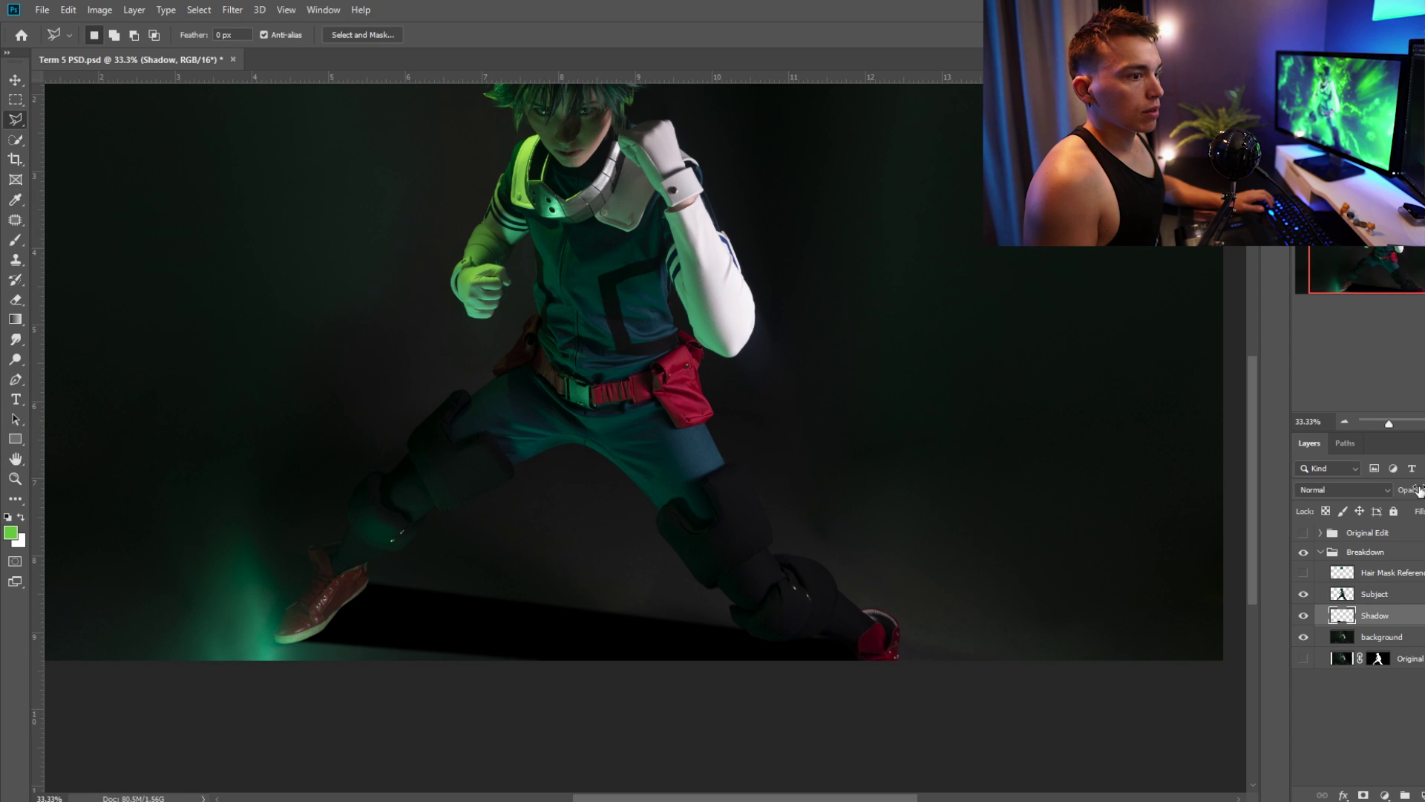
Set the Shadow layer's blend mode to Overlay and lower its opacity so the floor shadow is faint
click(1384, 497)
click(1343, 603)
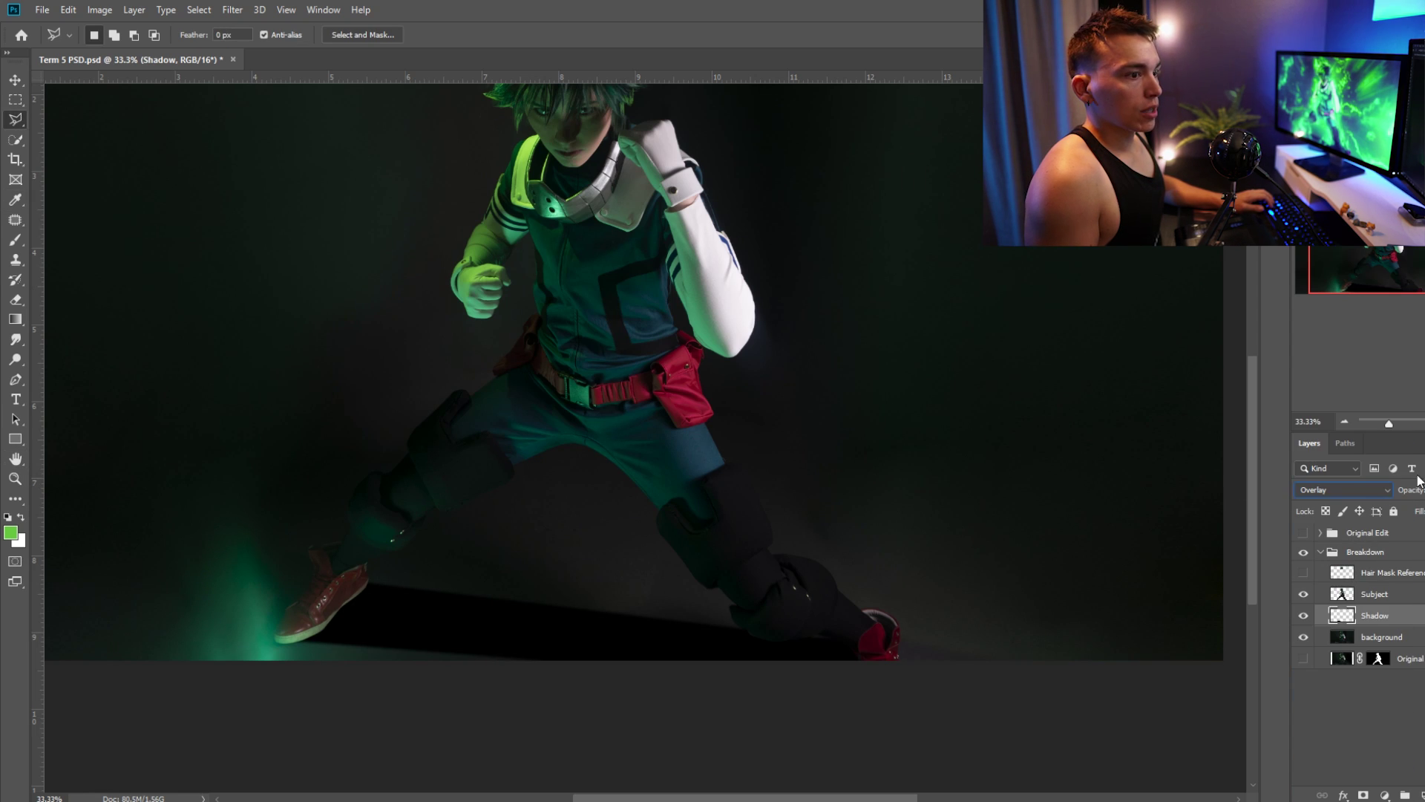
click(1422, 490)
drag(1422, 507, 1421, 509)
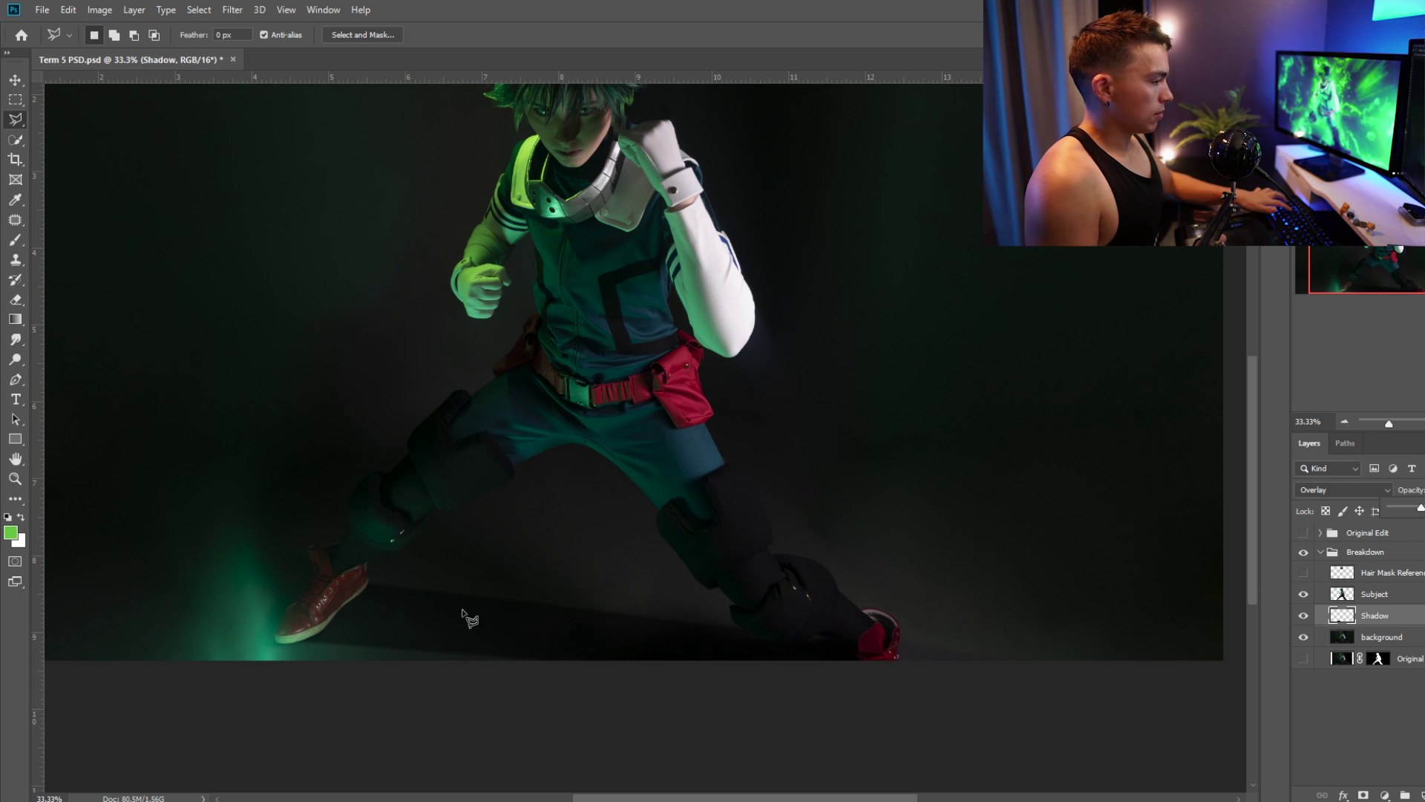
Warp the end of the floor shadow near the brown-red shoe at the green glow to fit the sole
key(ctrl+t)
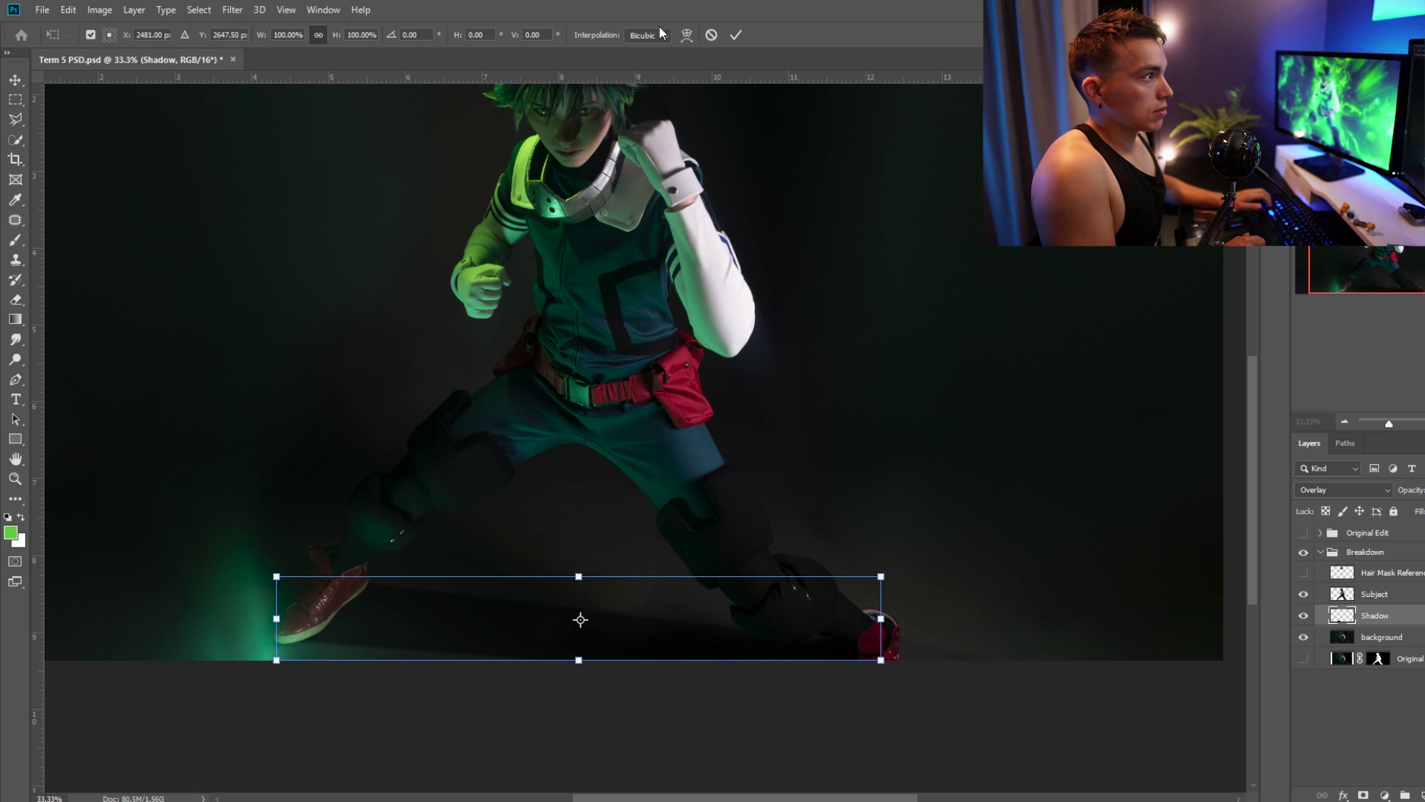
click(682, 37)
ctrl+click(275, 644)
drag(291, 659, 297, 657)
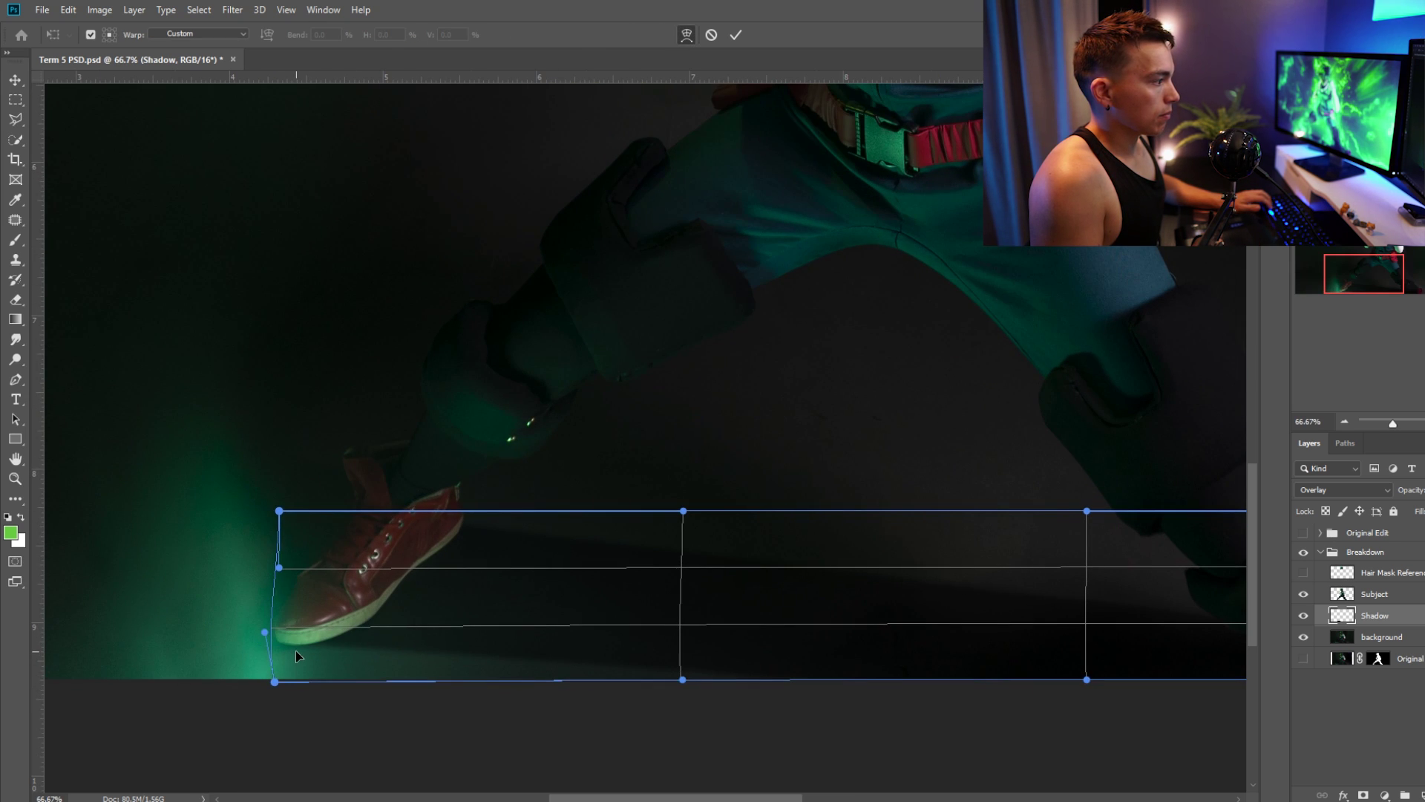
key(Return)
key(ctrl+0)
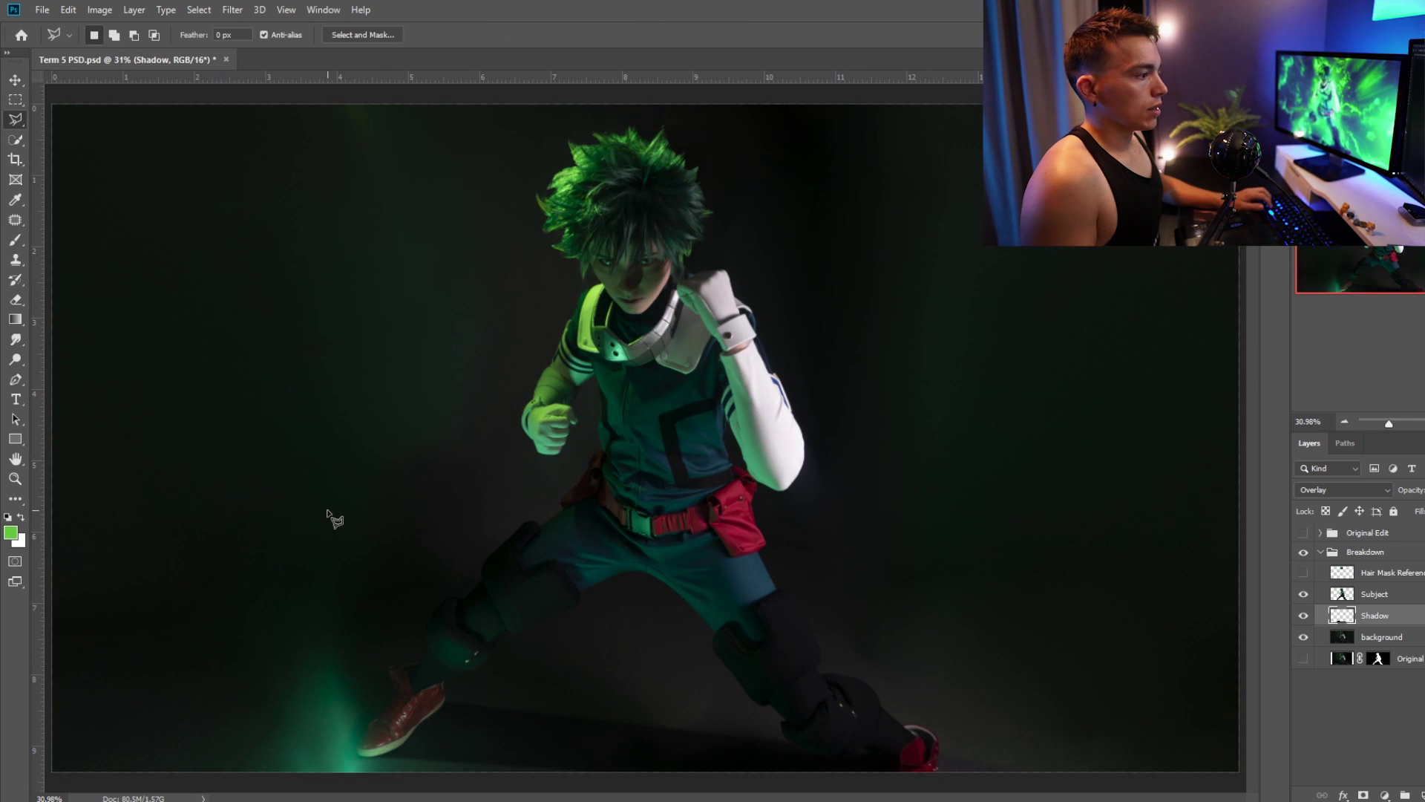
Blend the floor shadow between the shoes with the Eraser and save the document
alt+click(578, 672)
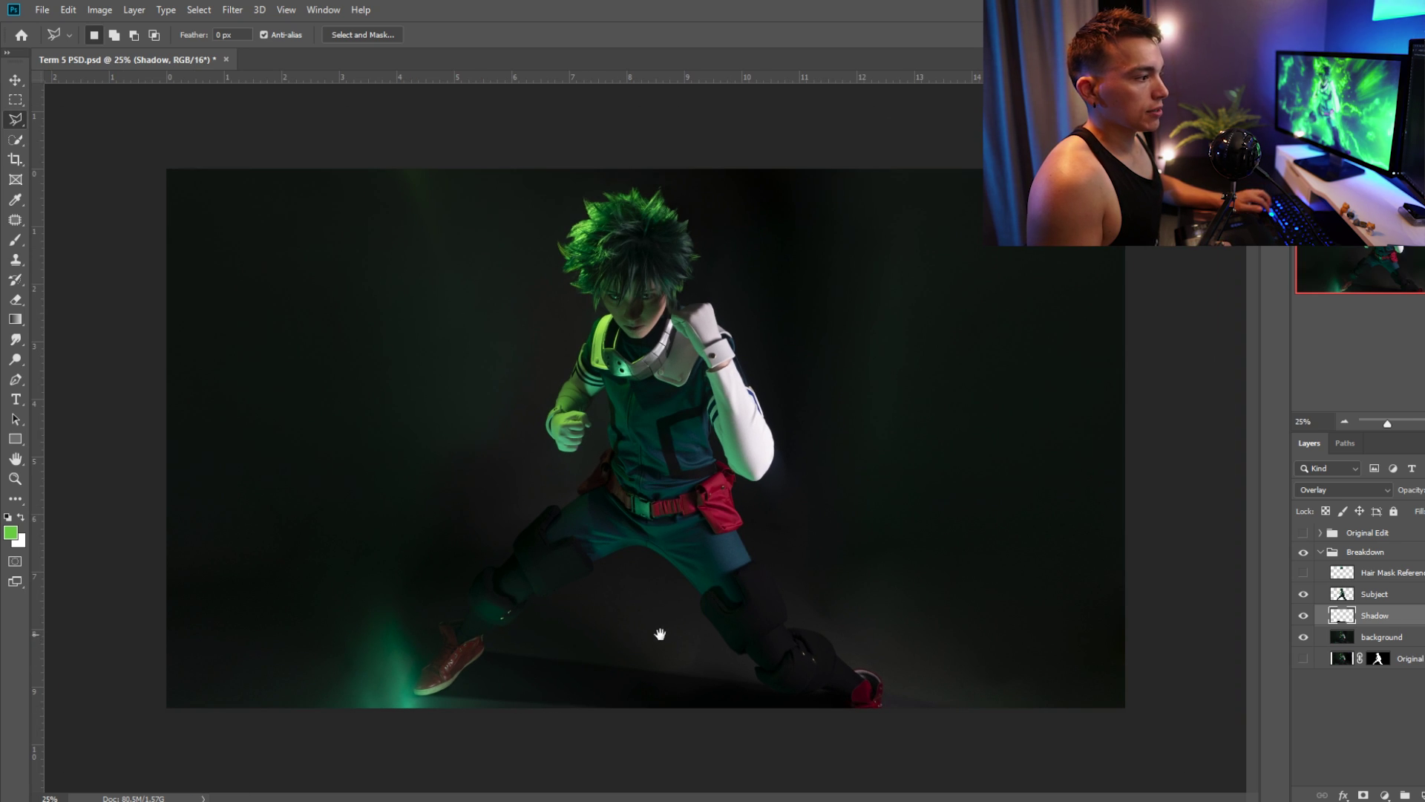
ctrl+click(610, 623)
alt+click(438, 547)
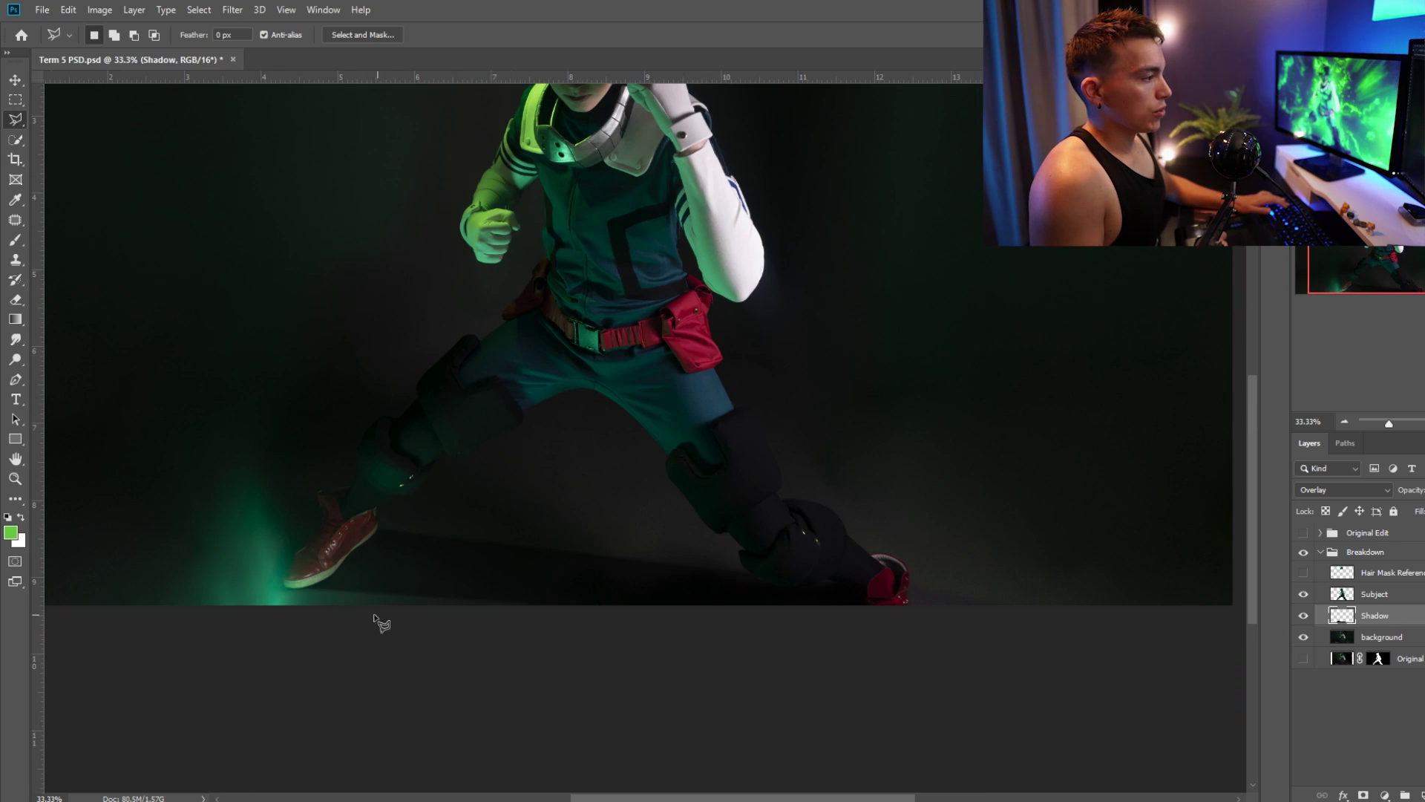
key(e)
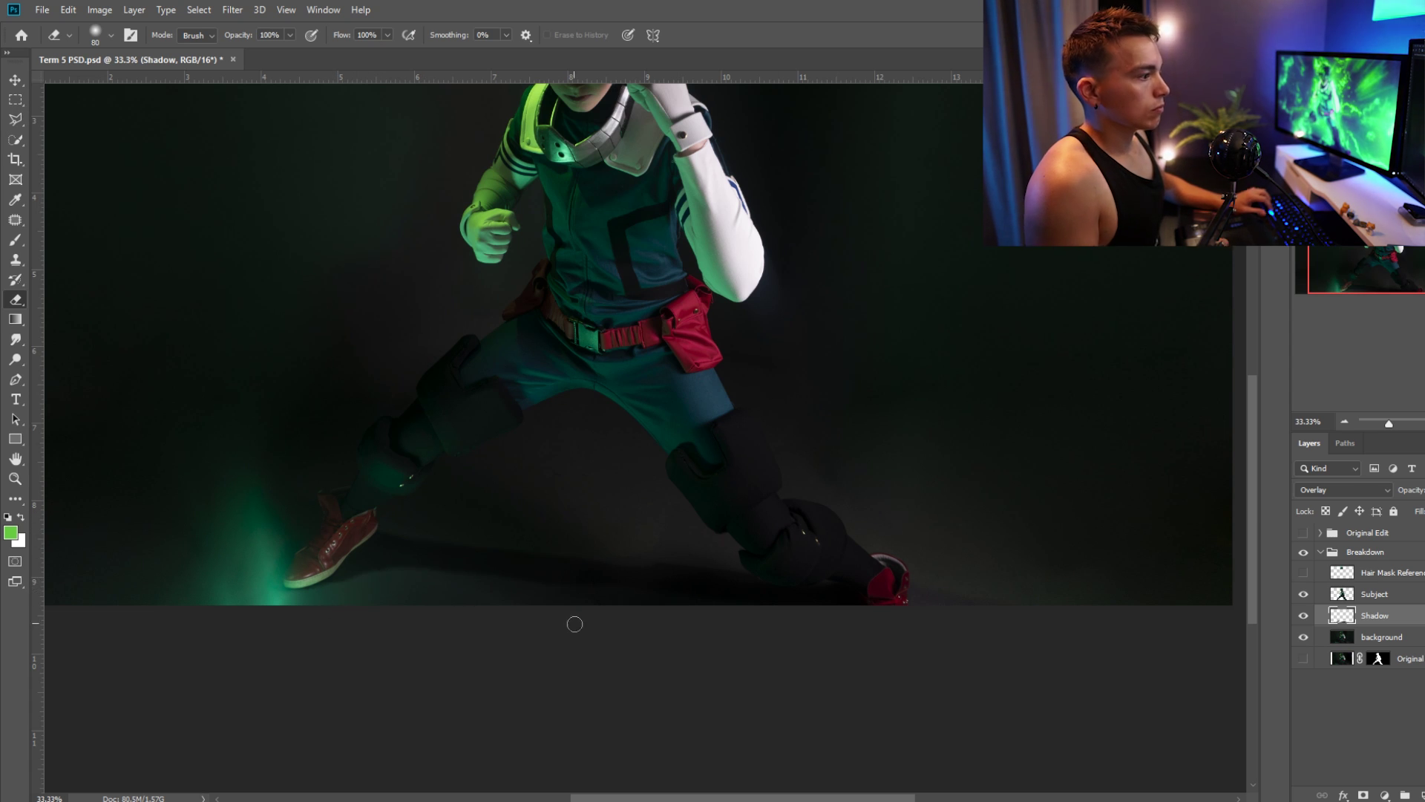
alt+click(552, 657)
ctrl+click(552, 556)
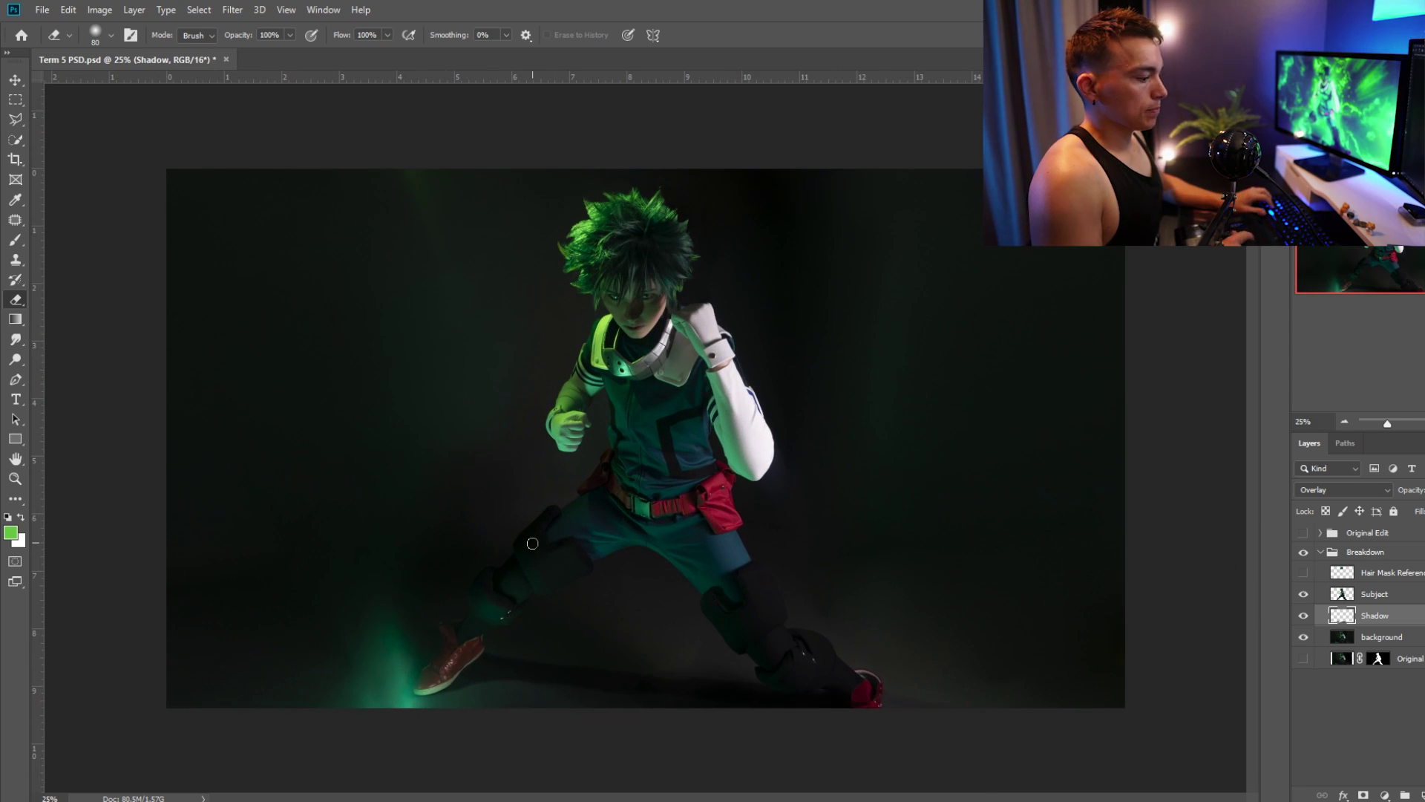
key(ctrl+s)
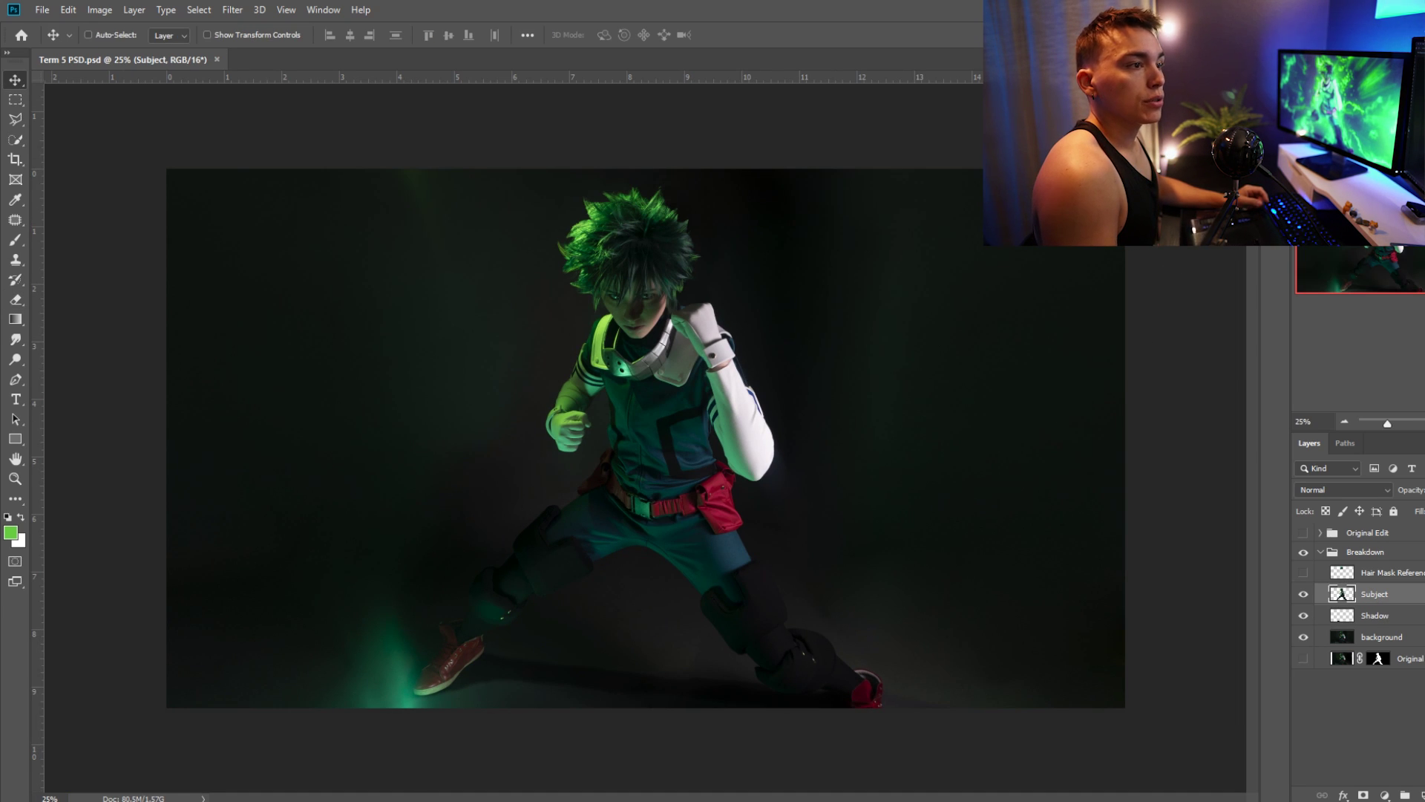
Run the Frequency Separation action to add HF and LF layers above the Subject layer for retouching the face
key(alt+F9)
click(1178, 268)
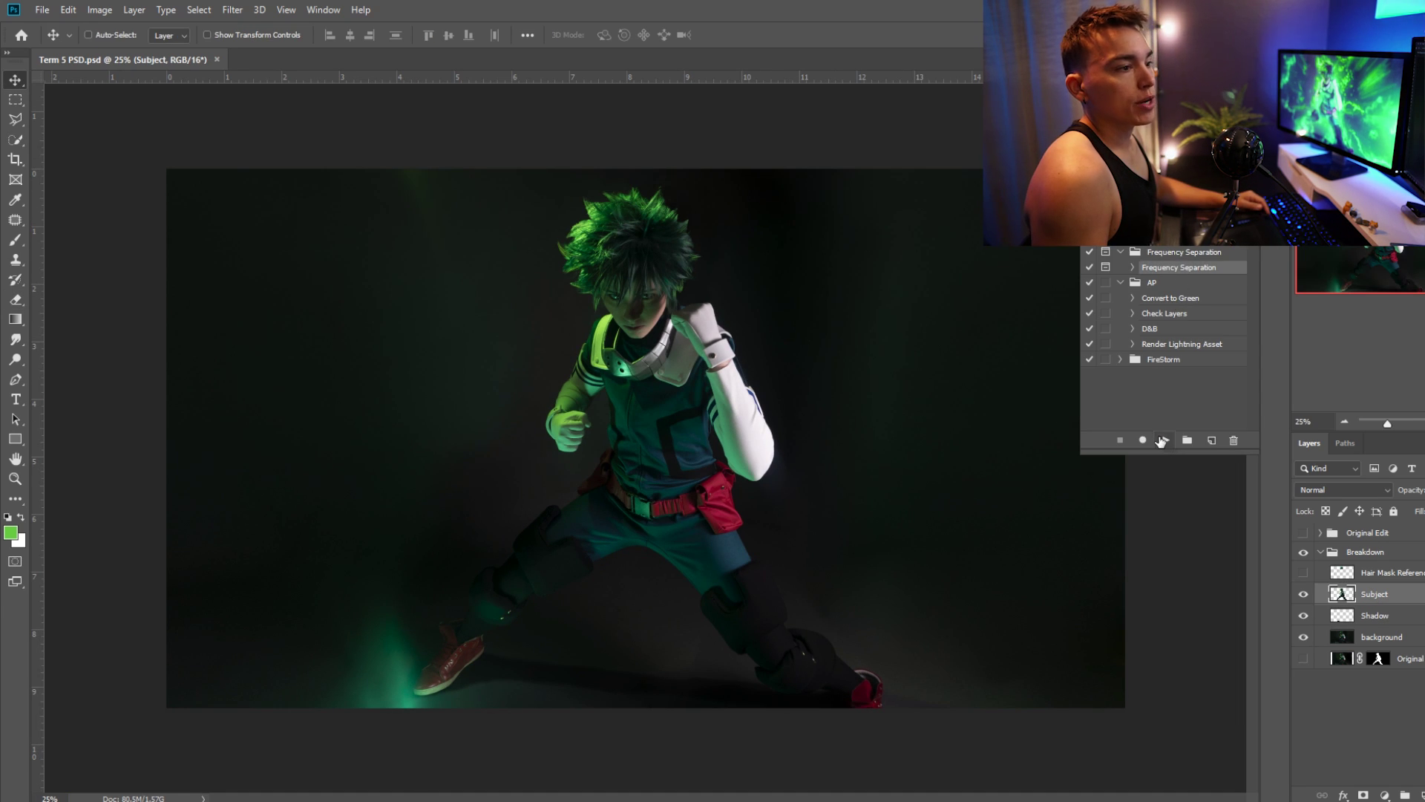
click(1164, 443)
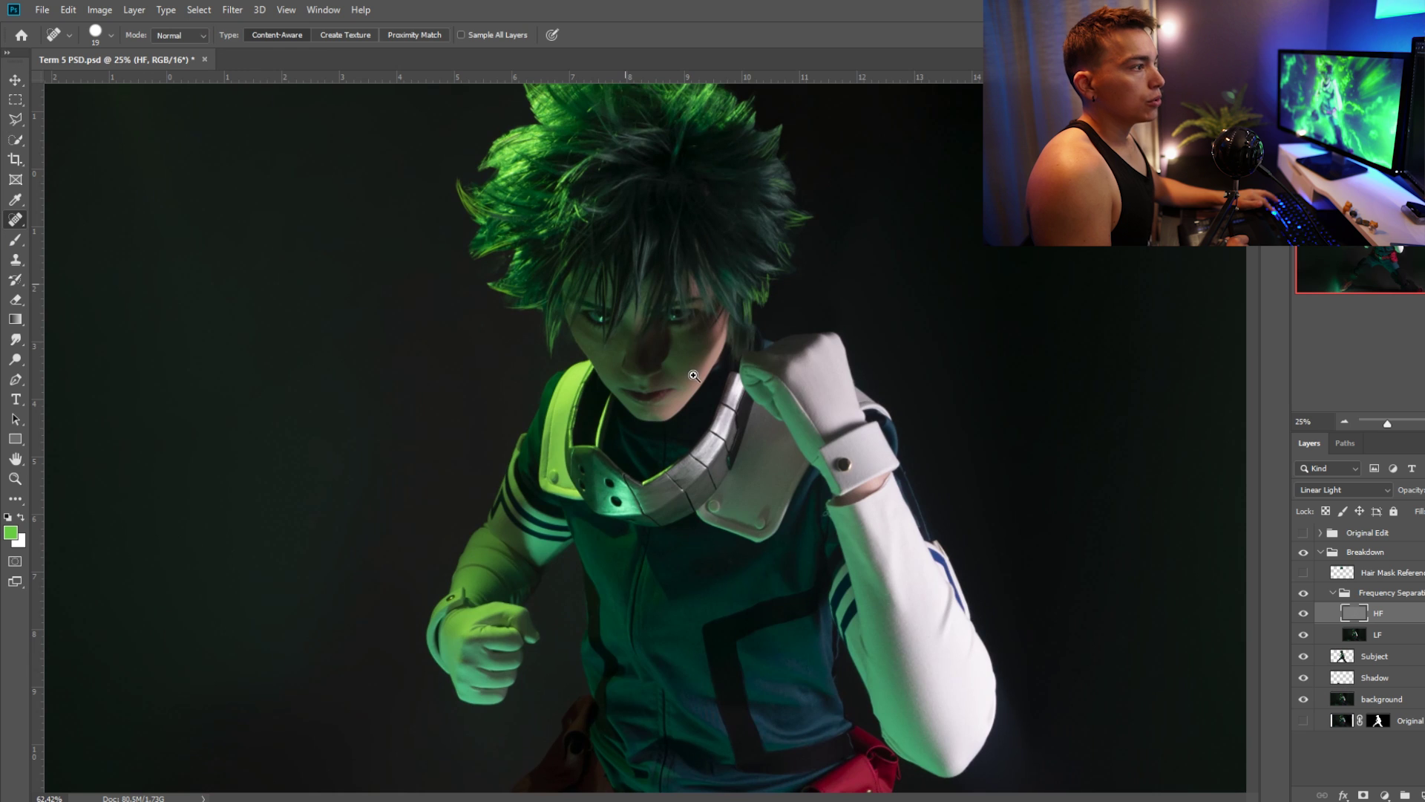
scroll(738, 414, up, 3)
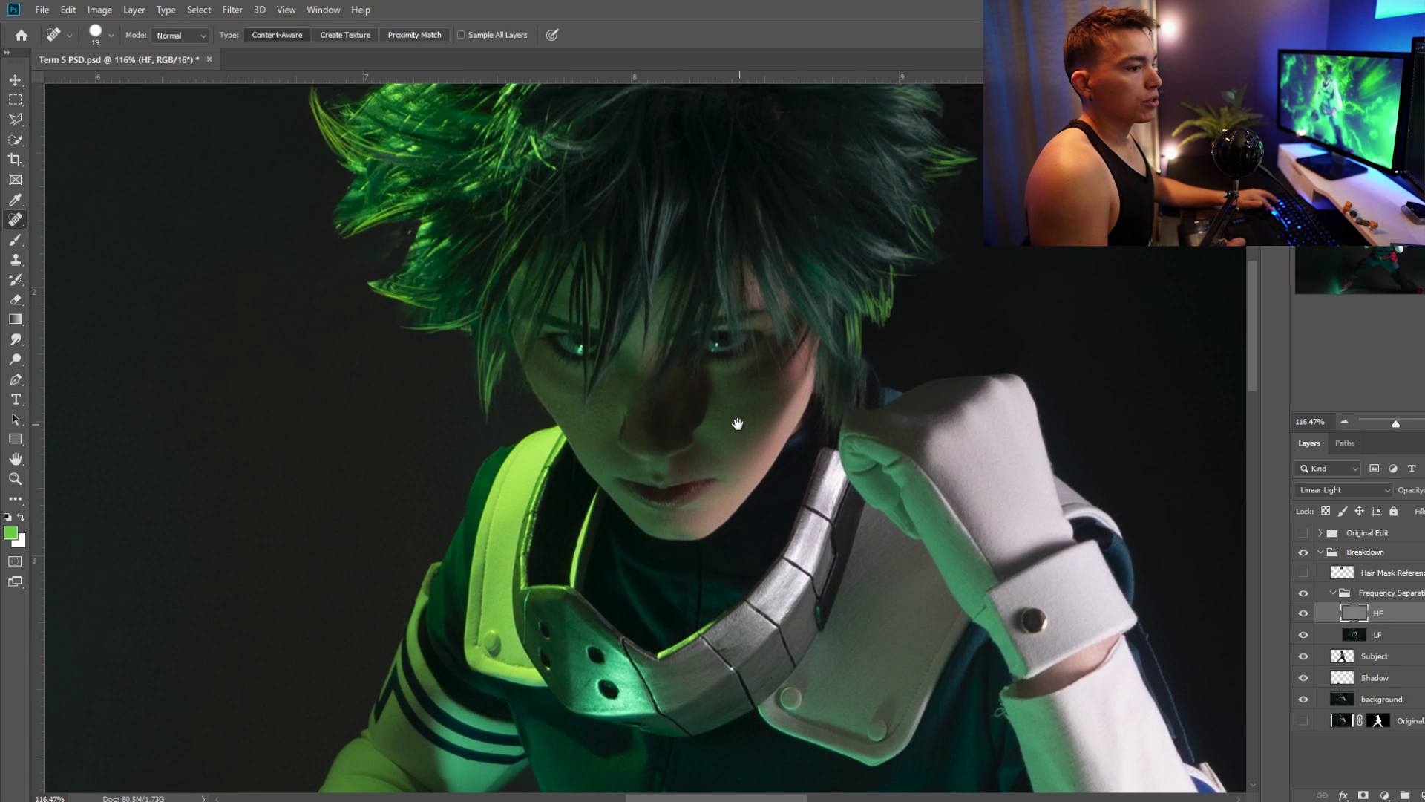
drag(738, 413, 637, 375)
scroll(556, 366, up, 2)
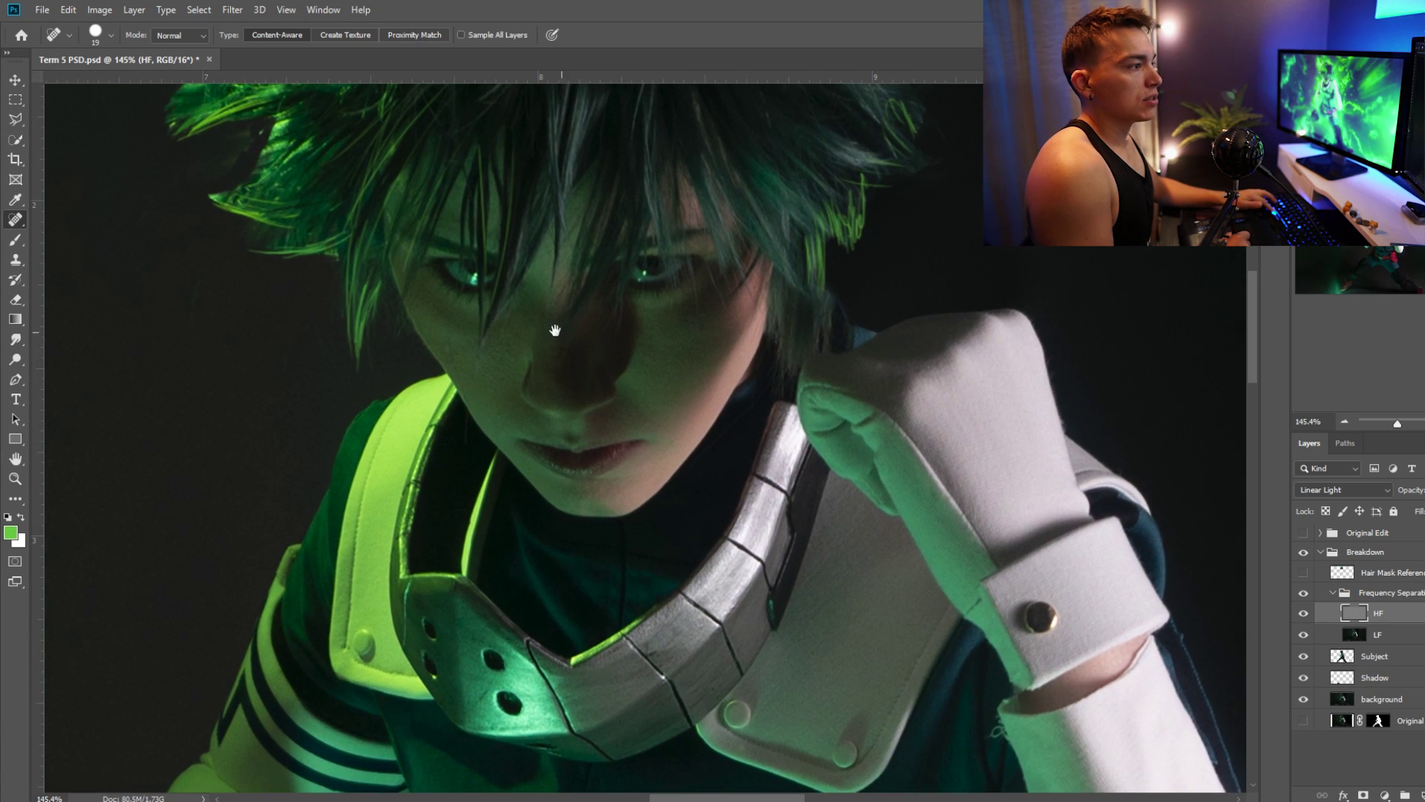
Heal the small skin blemishes on the face on the HF layer with a small Spot Healing Brush
scroll(446, 319, down, 1)
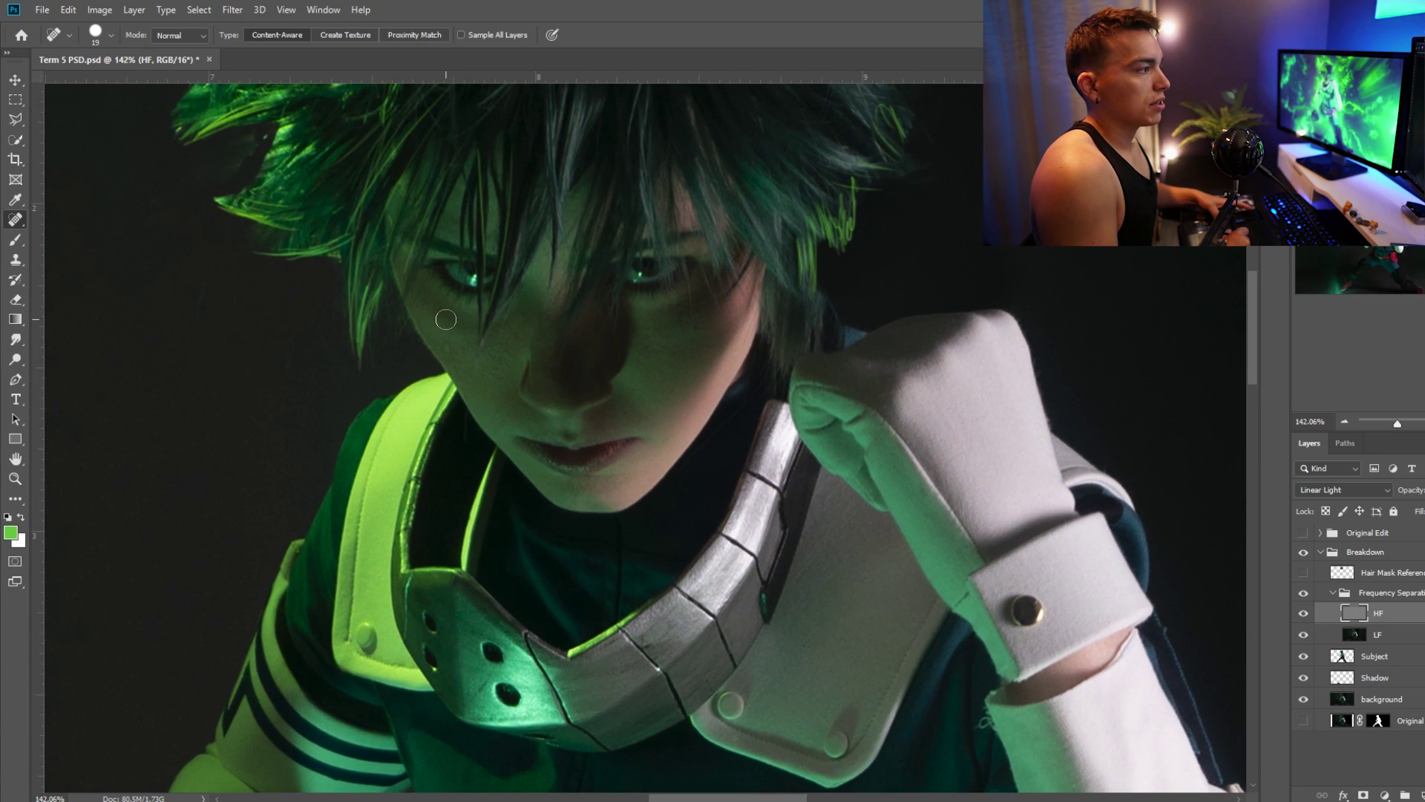
key(bracketleft)
key(bracketleft)
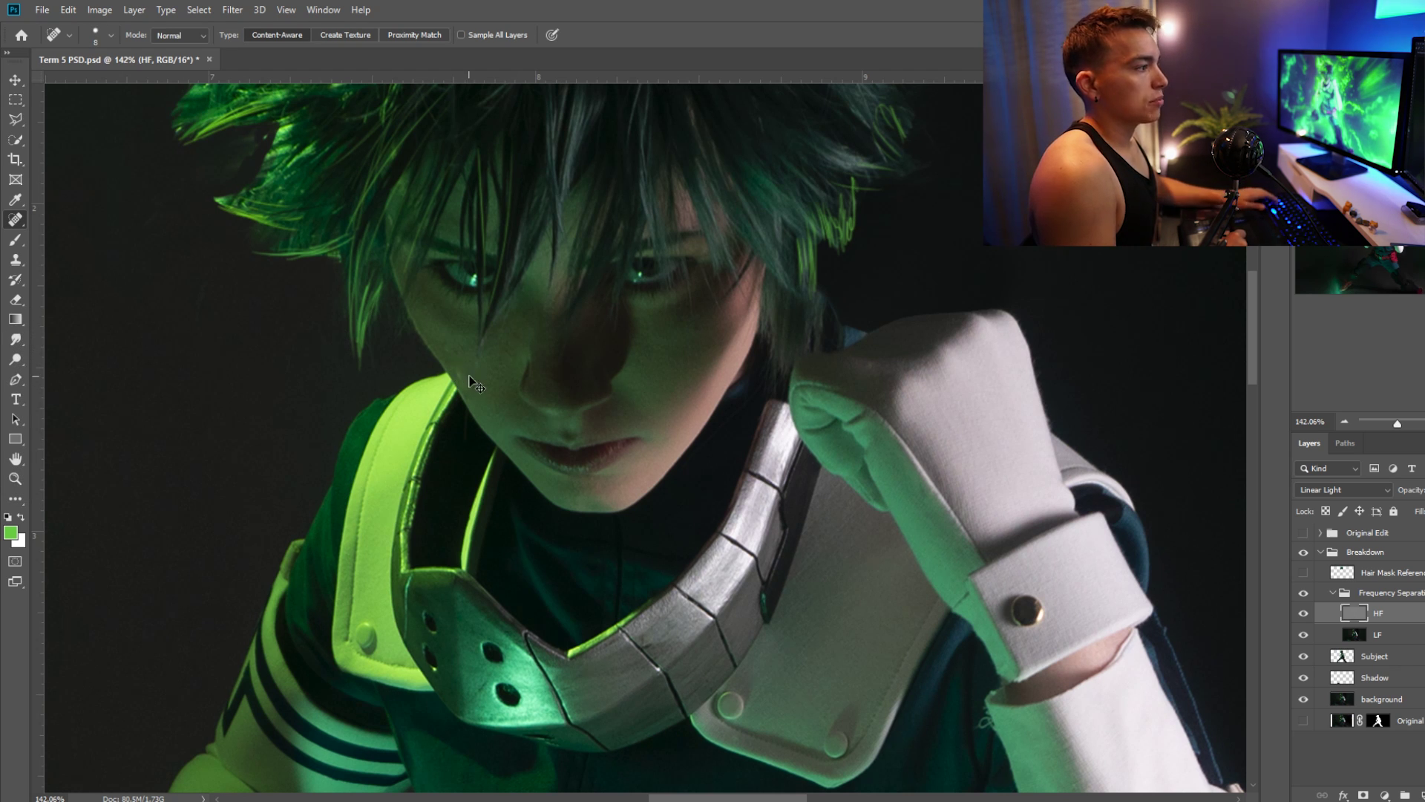
key(s)
click(15, 219)
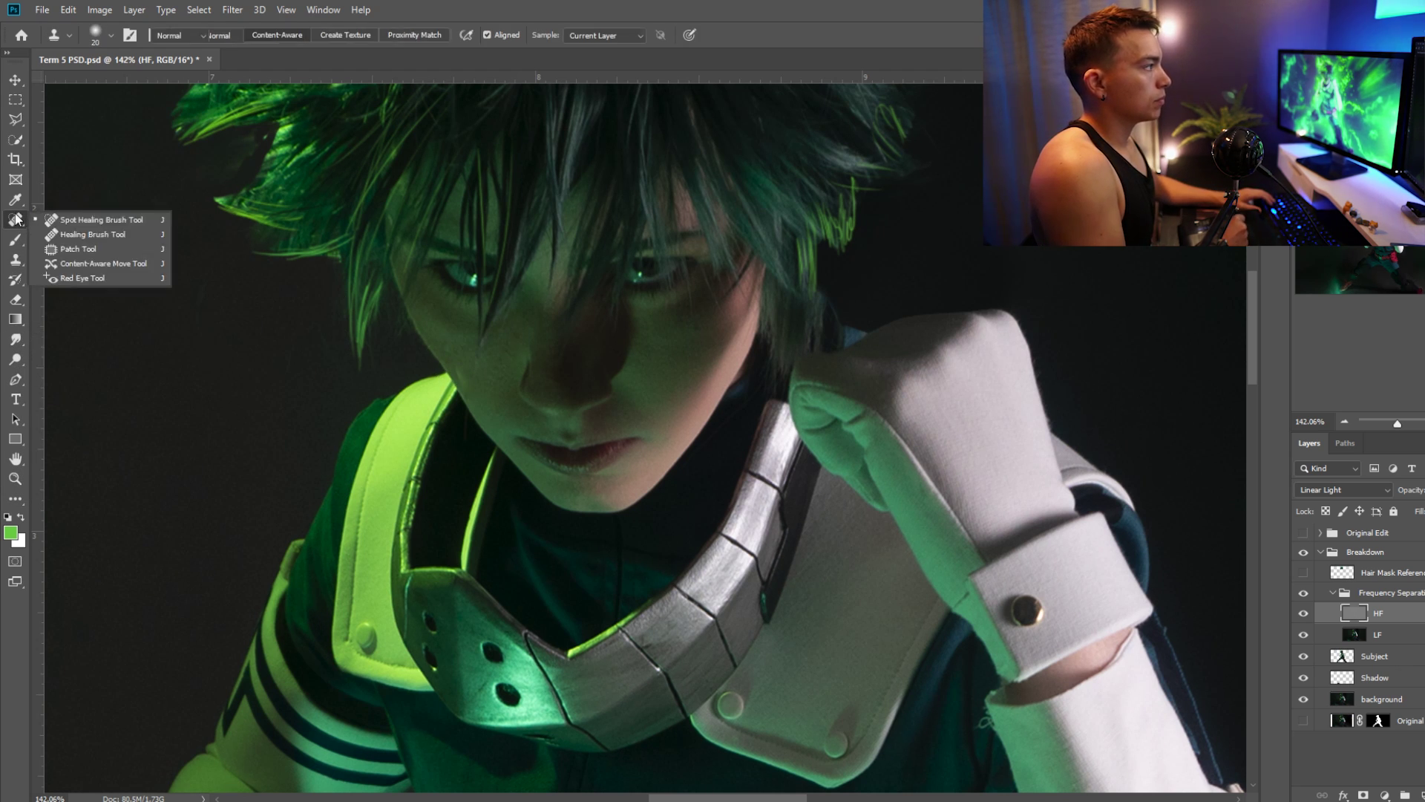
right_click(16, 219)
click(66, 216)
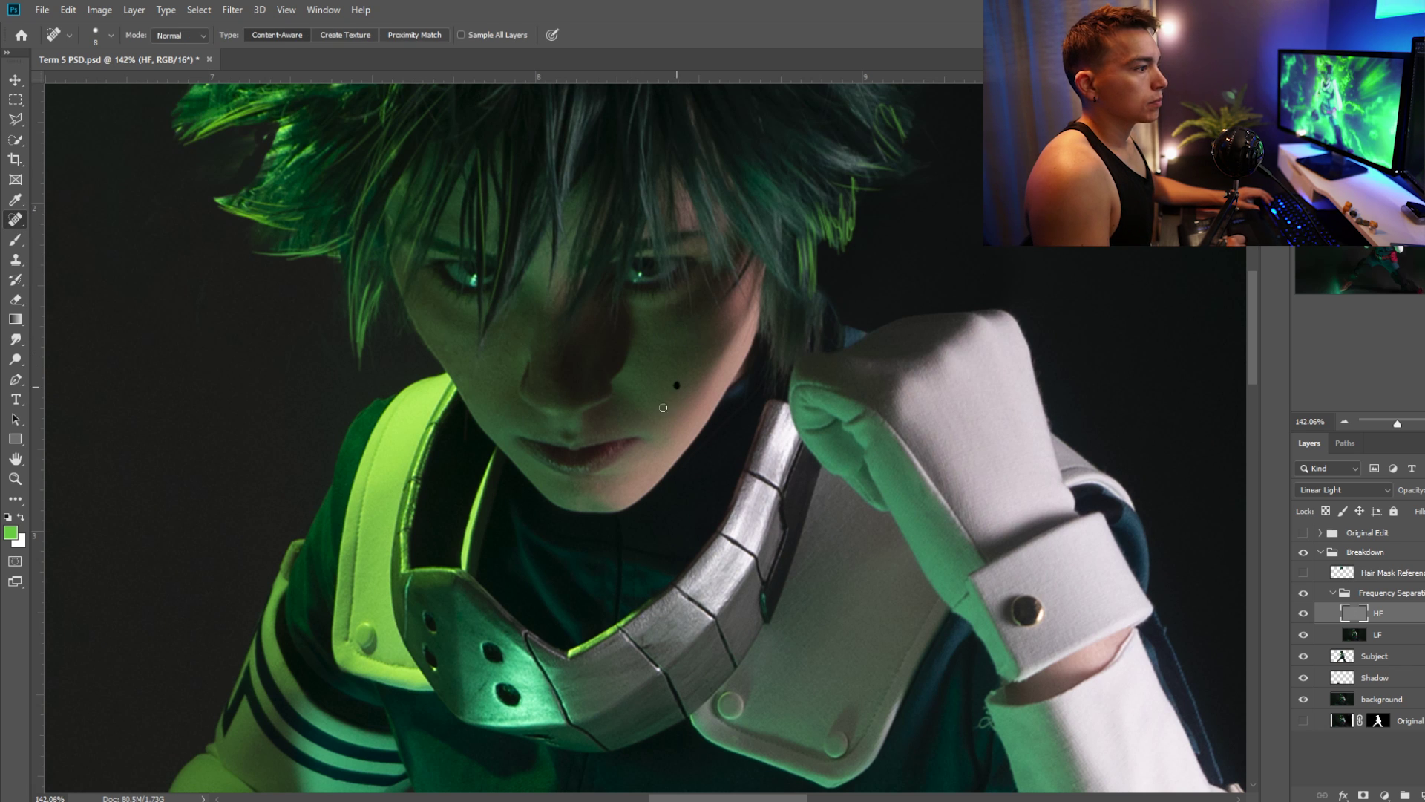
click(649, 491)
Lasso the cheek nearest the raised glove on the LF layer with a 25 px feather and apply a 9.4 px Gaussian Blur
key(alt+bracketleft)
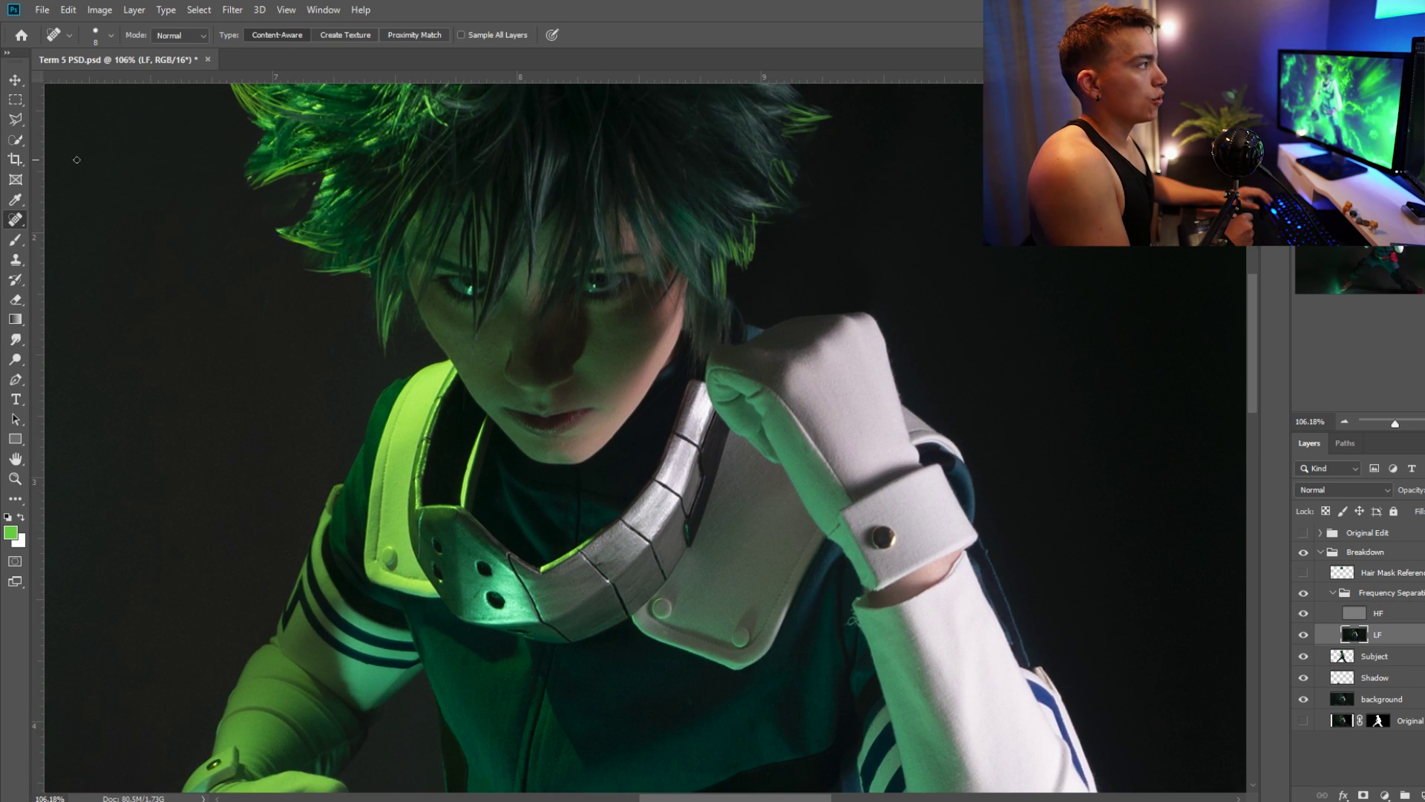
right_click(21, 124)
click(74, 122)
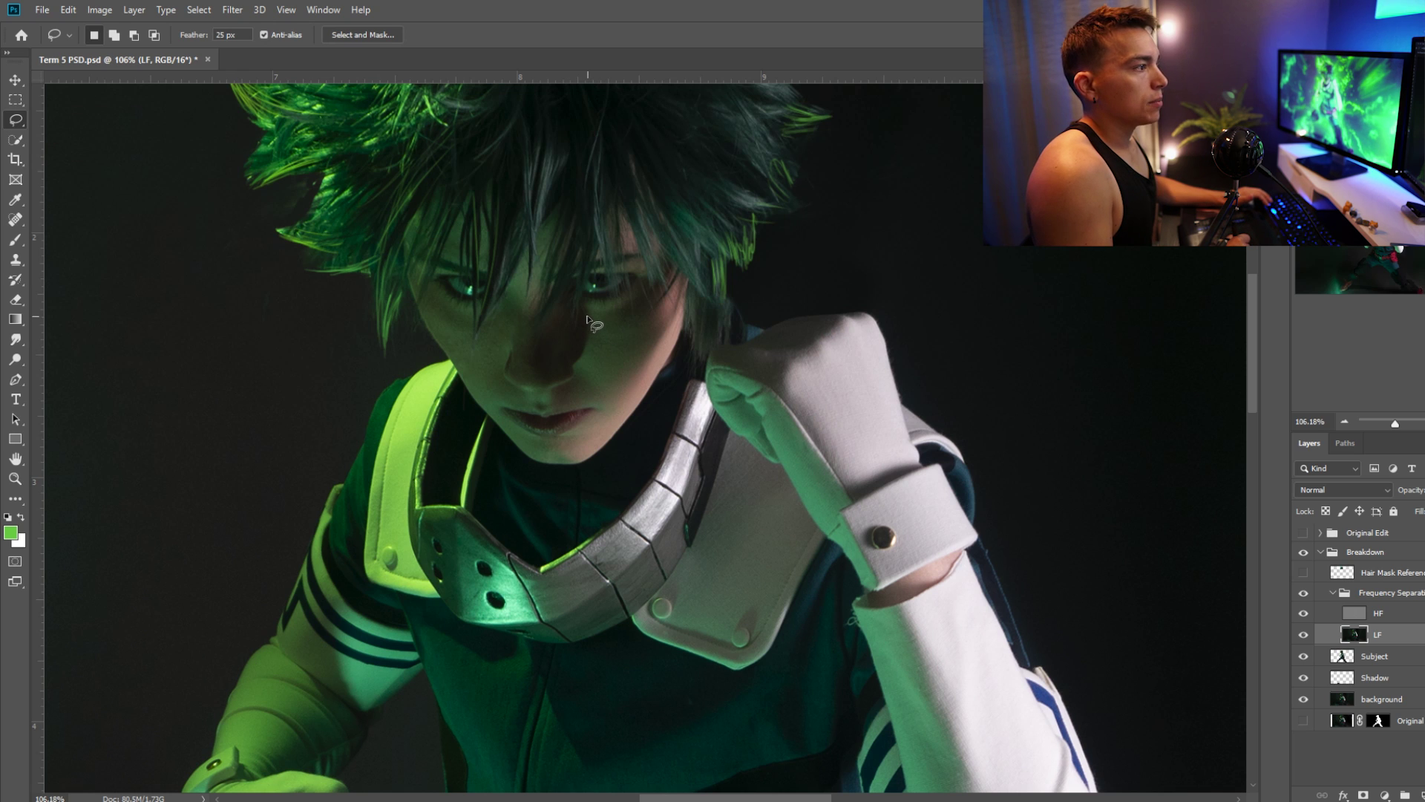
mouse_move(590, 312)
mouse_down()
mouse_move(601, 364)
mouse_move(646, 327)
mouse_move(651, 297)
mouse_move(630, 295)
mouse_move(591, 340)
mouse_move(627, 377)
mouse_move(655, 326)
mouse_move(616, 298)
mouse_move(597, 349)
mouse_up()
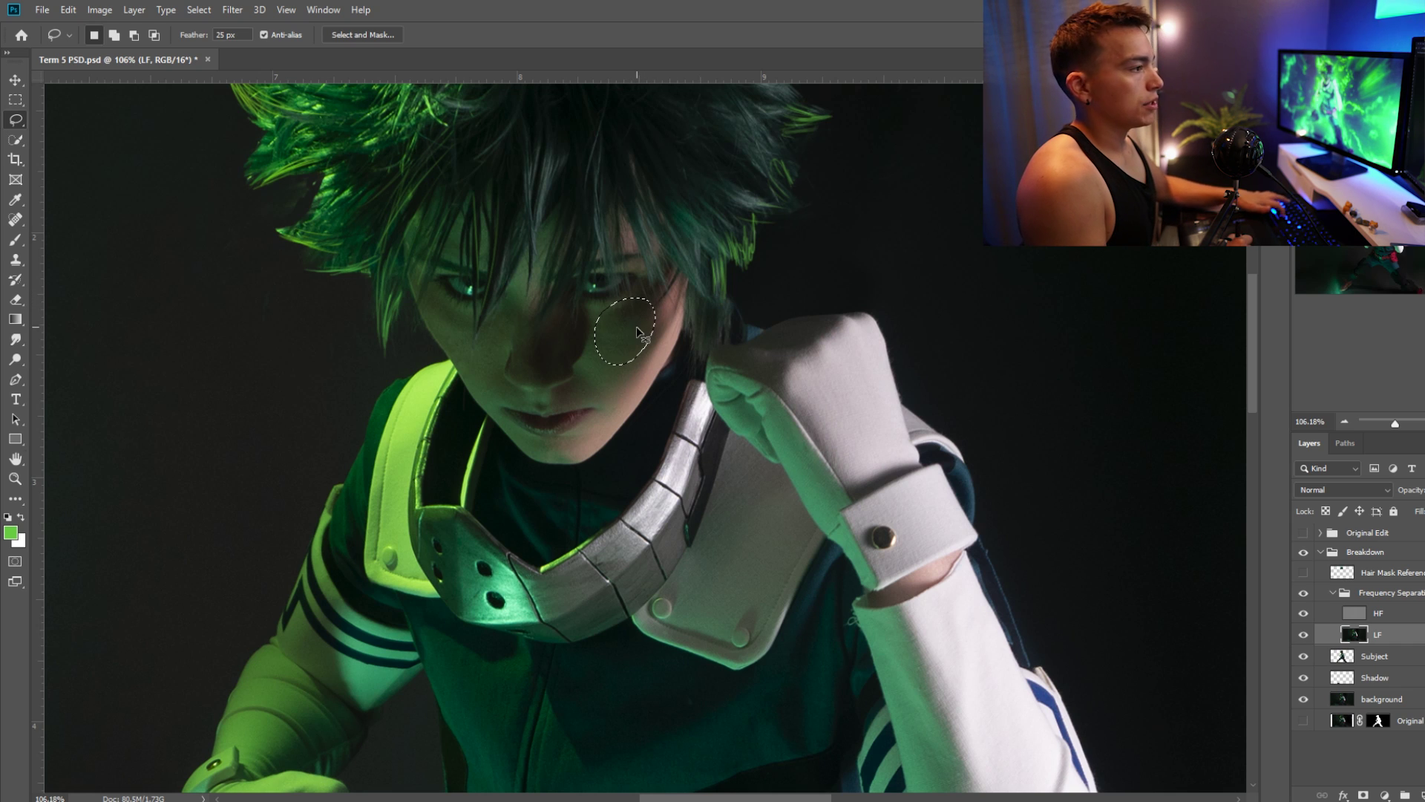
key(ctrl+alt+f)
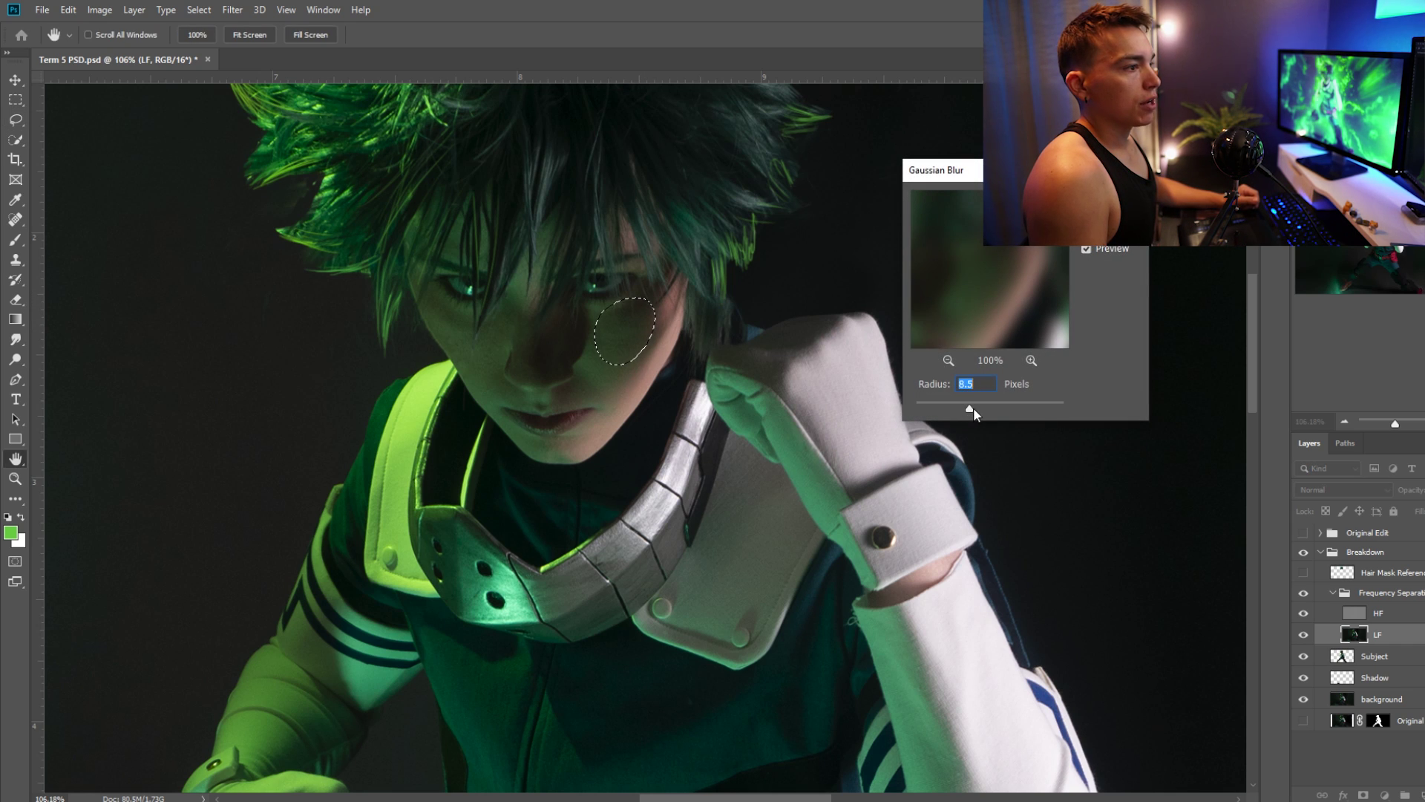
mouse_move(970, 407)
mouse_down()
mouse_move(1000, 402)
mouse_move(966, 406)
mouse_up()
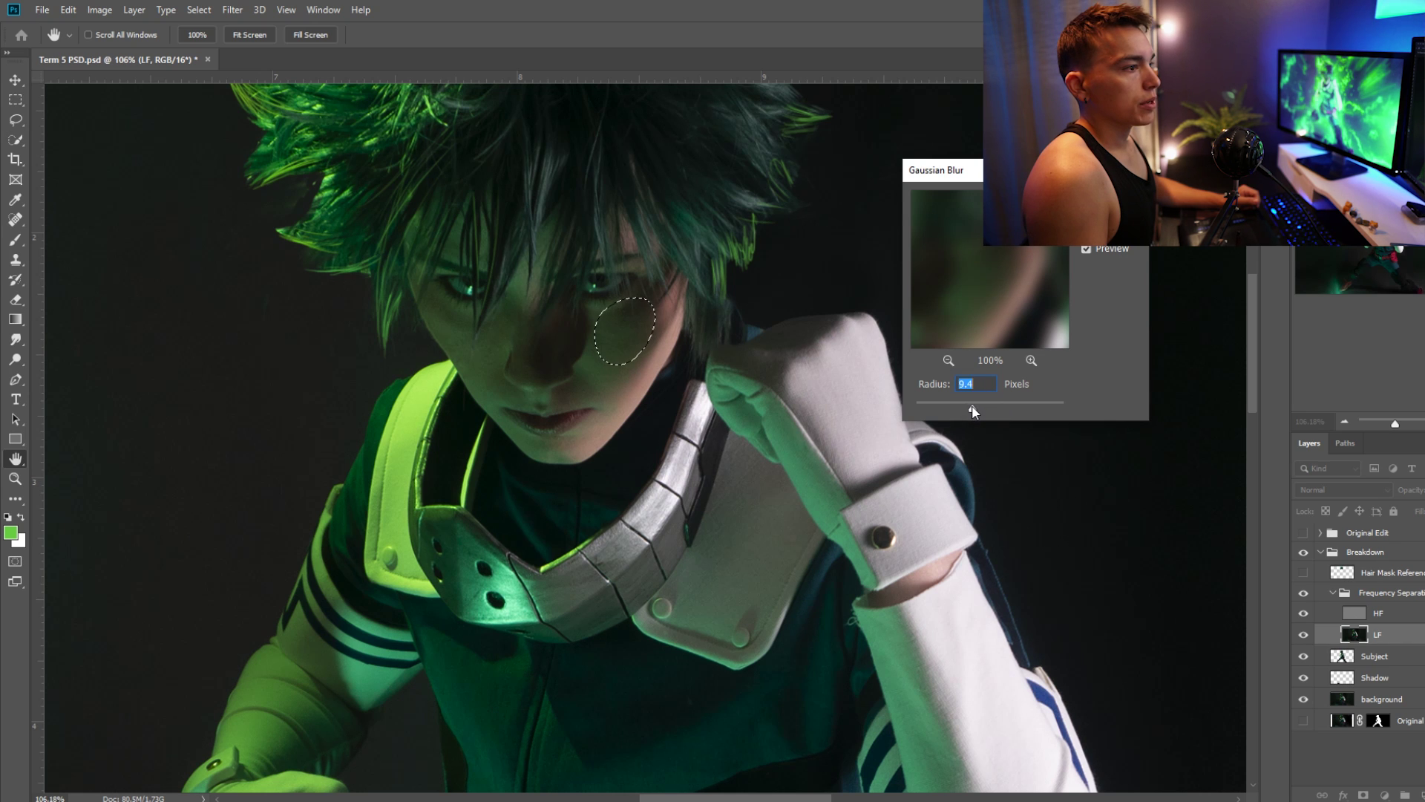
key(Return)
key(ctrl+d)
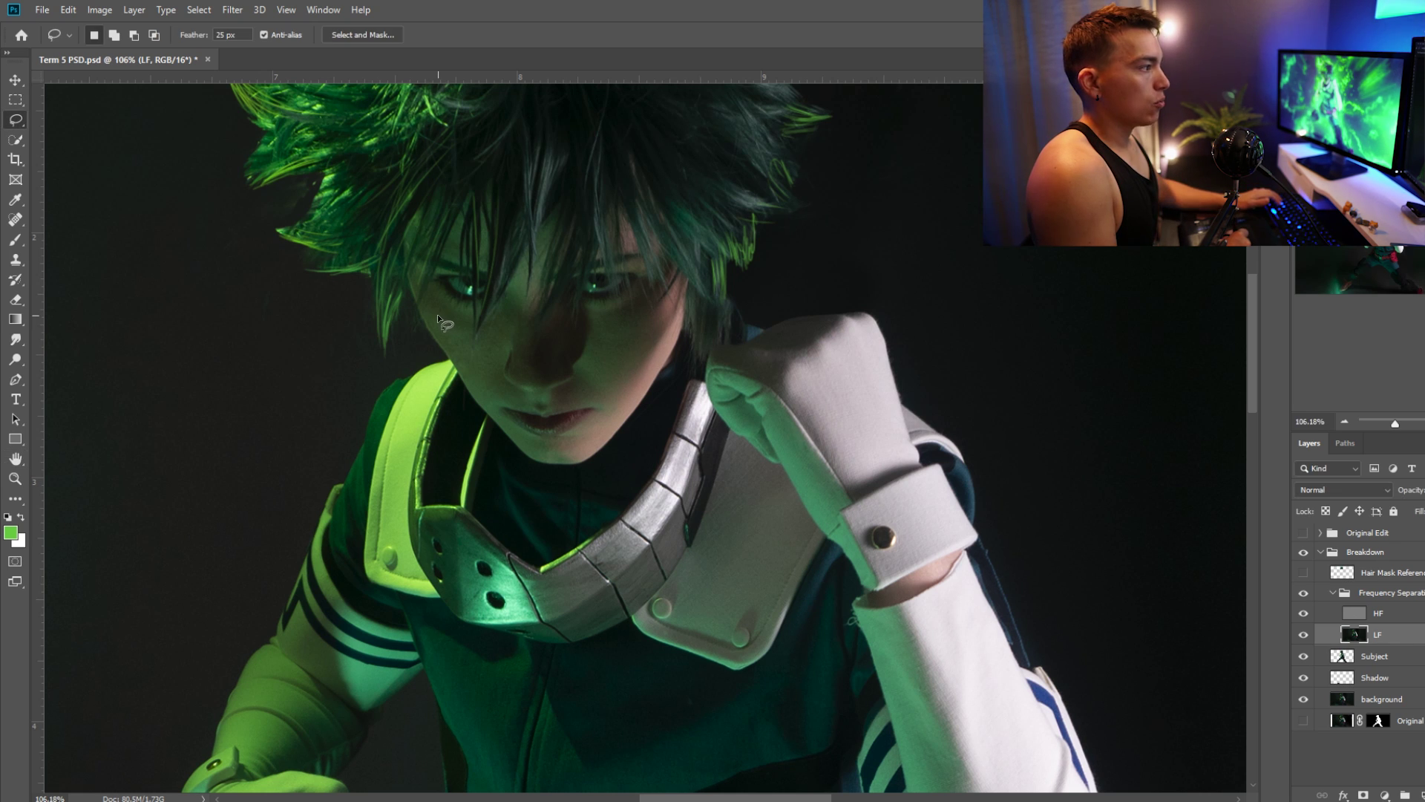
Smooth the green-lit cheek on the LF layer, and reduce the lasso feather to 10 px for the chin area
mouse_move(433, 301)
mouse_down()
mouse_move(438, 335)
mouse_move(477, 369)
mouse_move(512, 313)
mouse_up()
key(ctrl+d)
click(186, 35)
text(10)
mouse_move(572, 424)
mouse_down()
mouse_move(552, 462)
mouse_move(587, 435)
mouse_up()
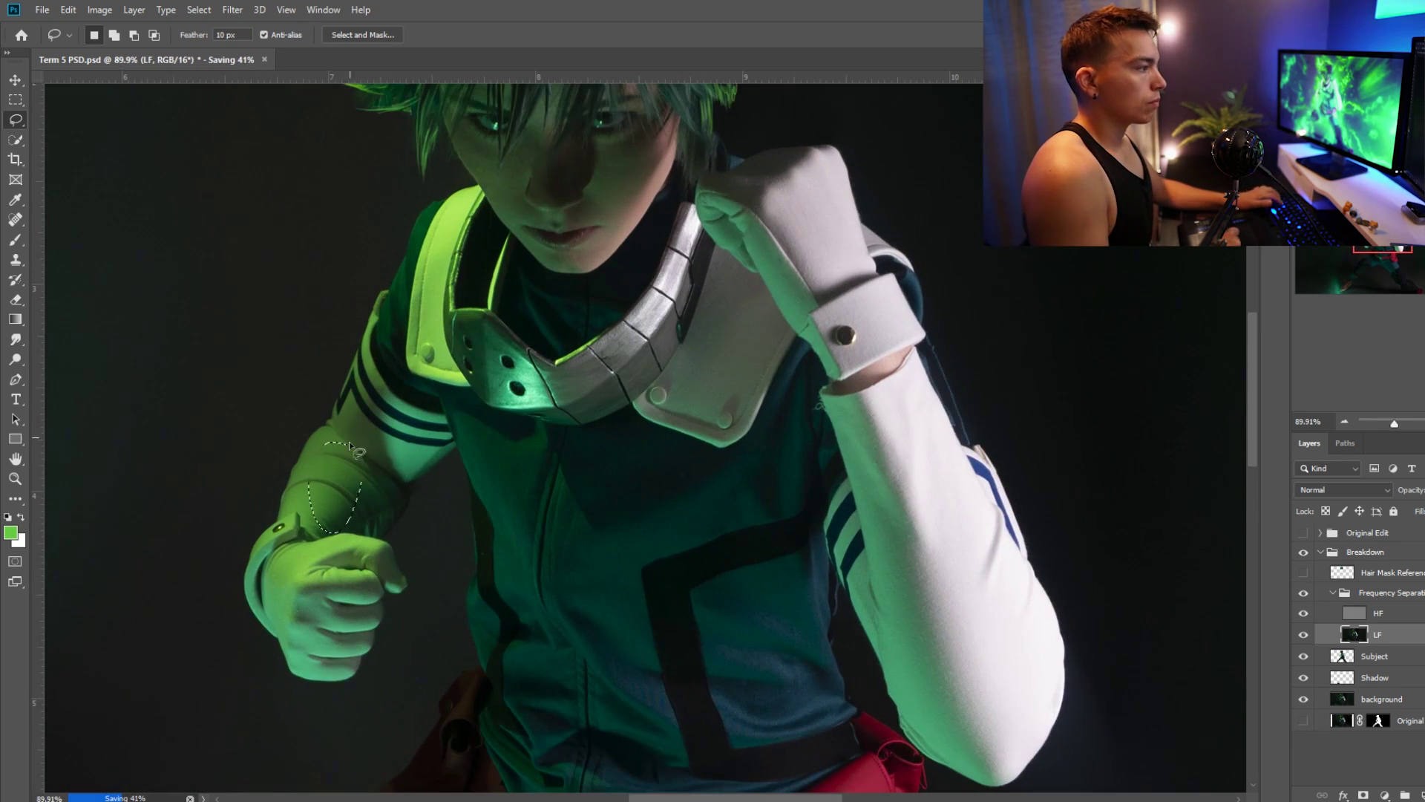
Smooth uneven patches of the suit, sleeves and trousers on the LF layer using lasso selections with a 10 px feather
drag(575, 545, 637, 545)
drag(959, 622, 976, 739)
drag(742, 622, 796, 623)
drag(772, 668, 772, 282)
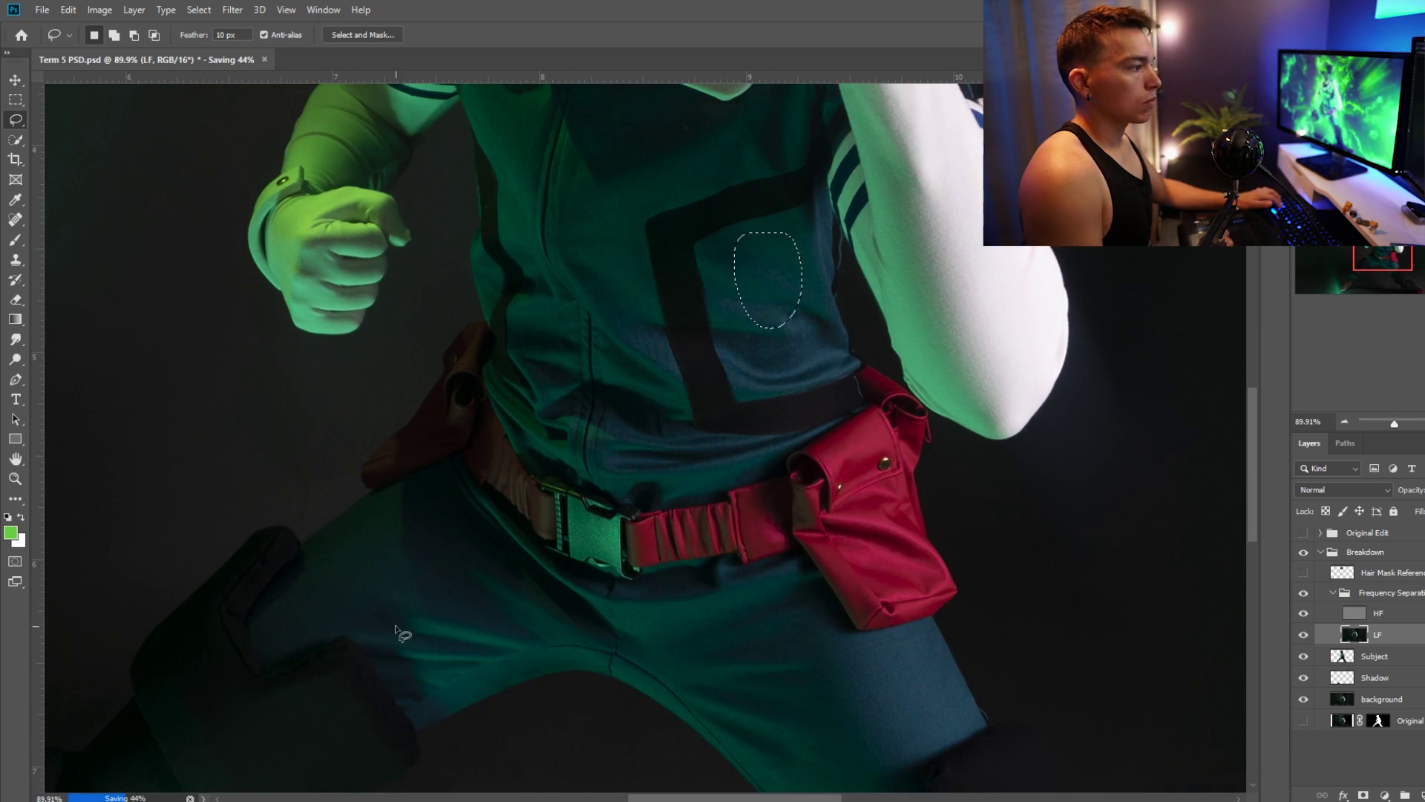
key(ctrl+d)
scroll(626, 510, down, 6)
drag(815, 493, 777, 612)
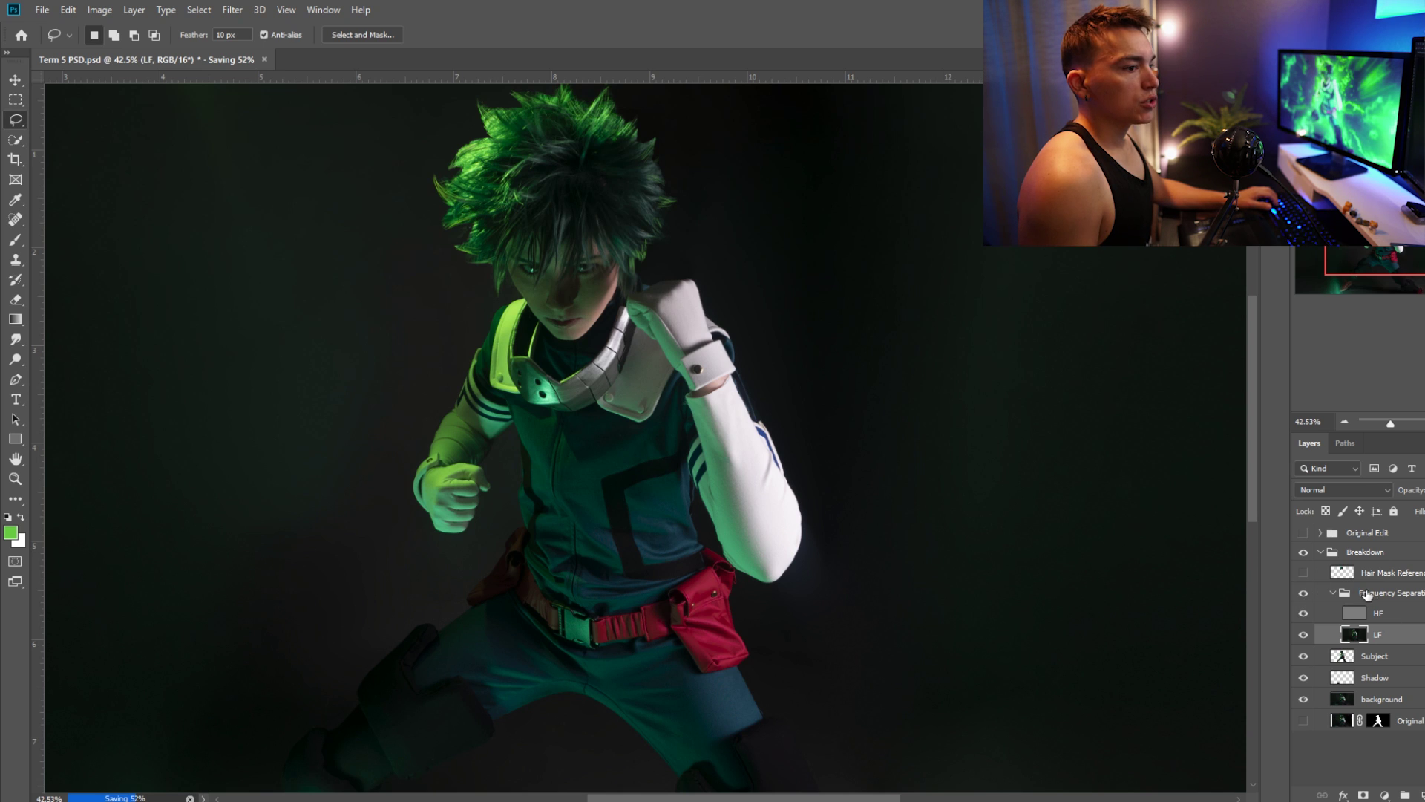
Merge the Frequency Separation group with its HF and LF layers into a single layer
click(1387, 599)
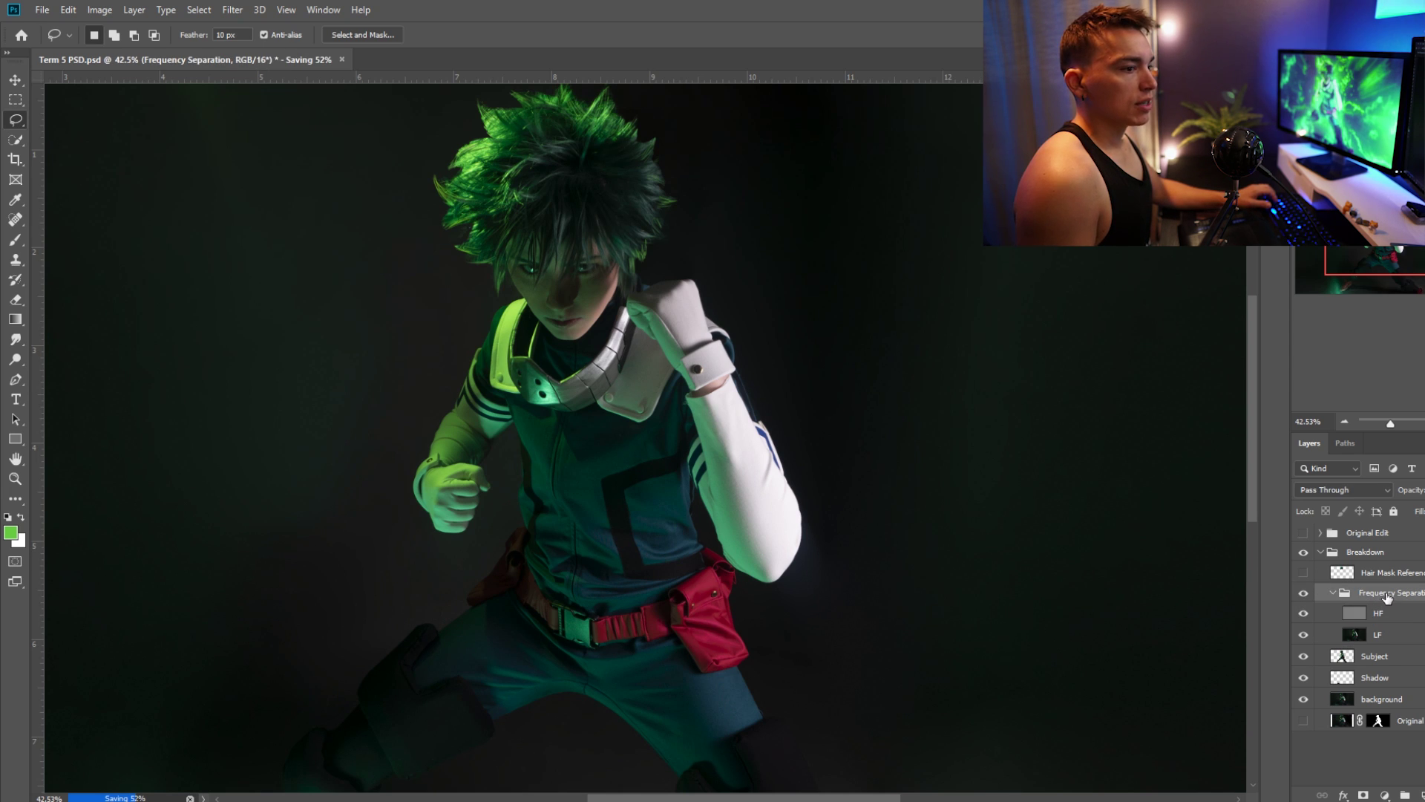
click(1382, 616)
shift+click(1387, 638)
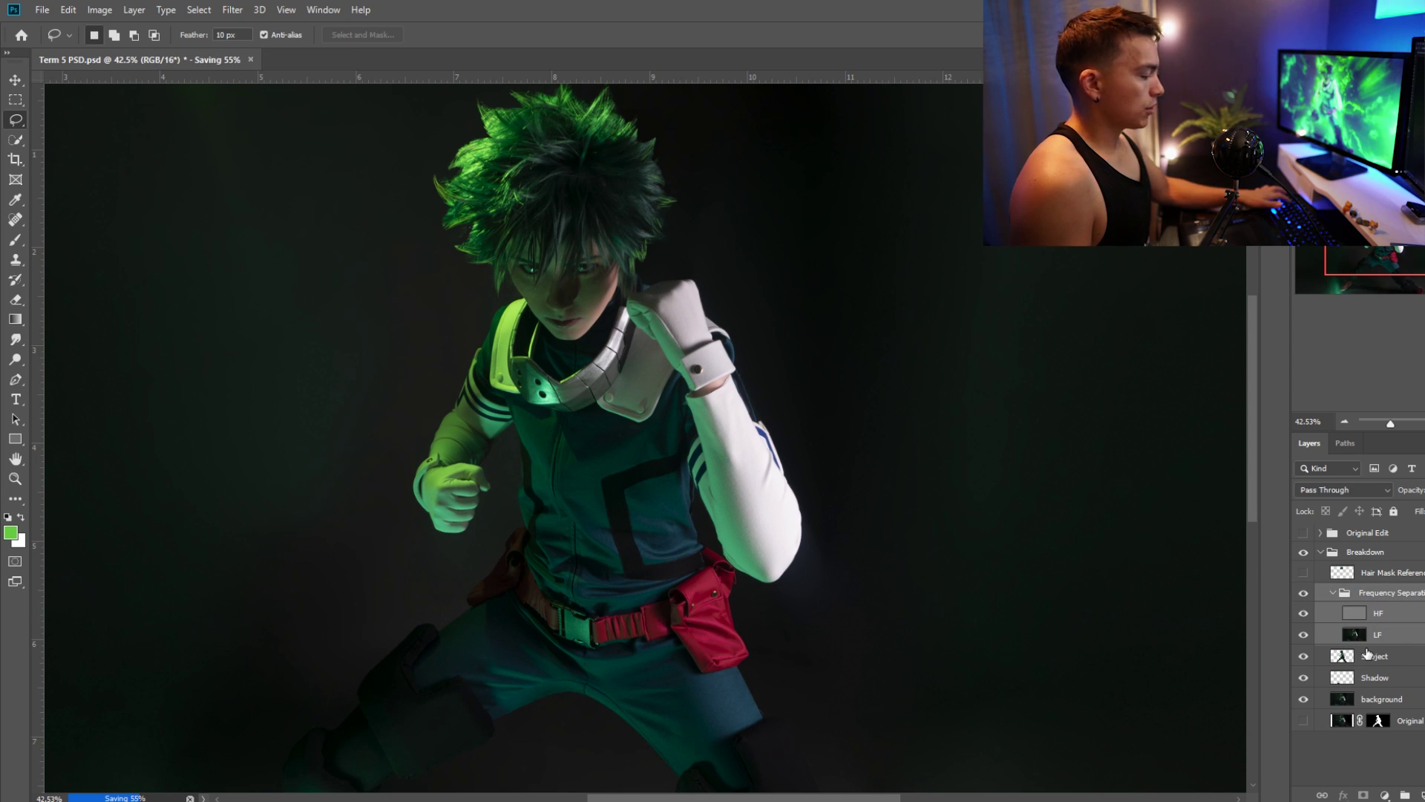
key(ctrl+e)
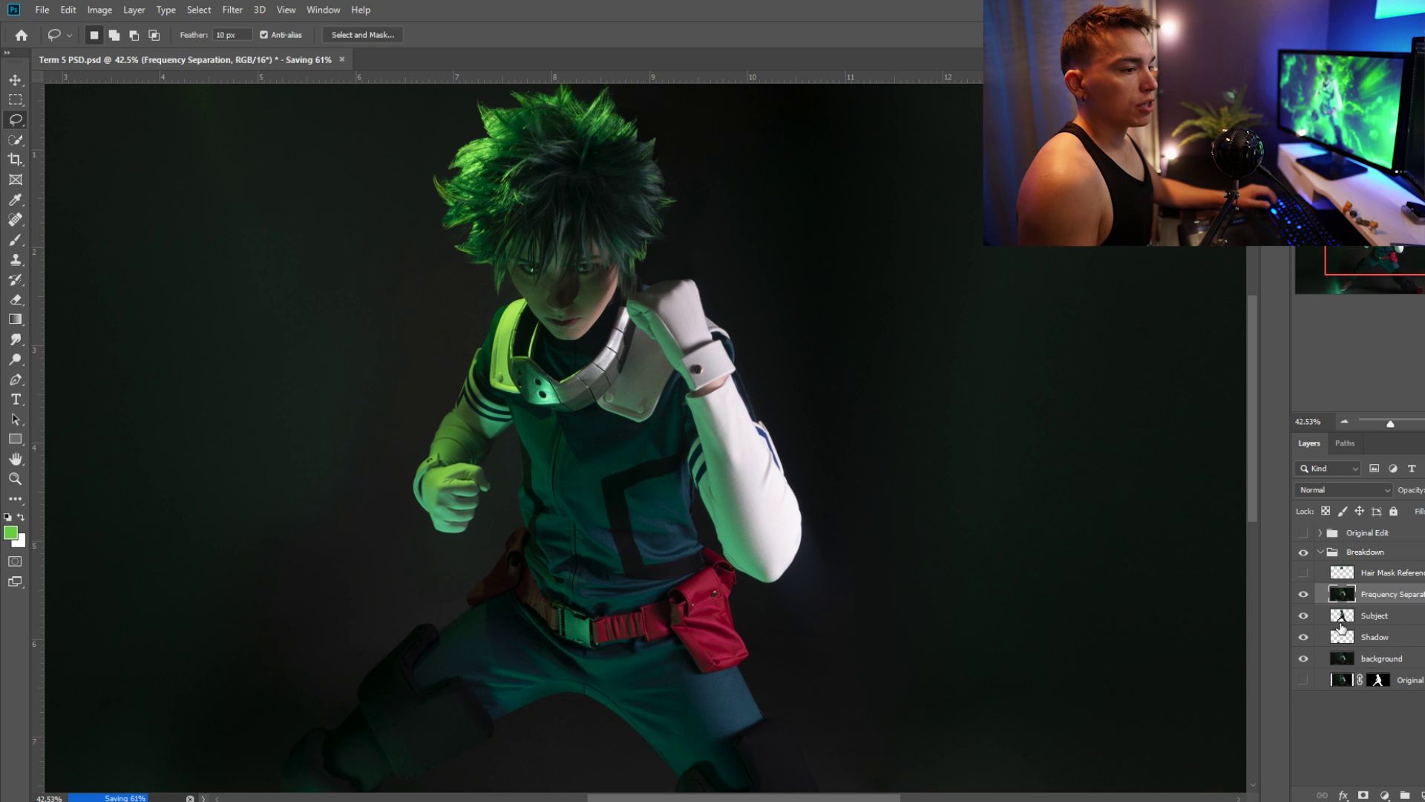
Mask the merged layer to the Subject layer's outline and turn it into a layer named Subject - freq sep, hiding the Subject layer
ctrl+click(1342, 616)
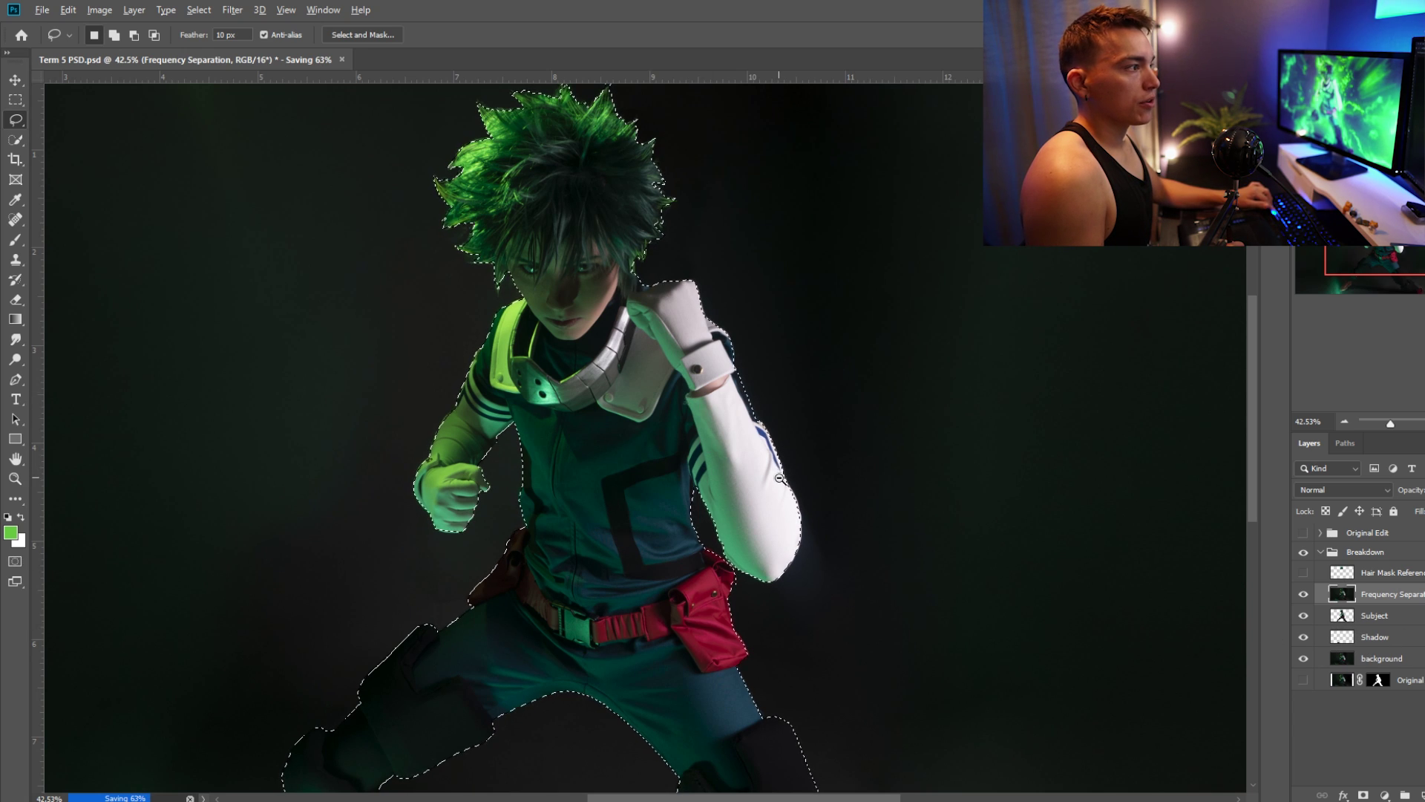
scroll(711, 416, down, 2)
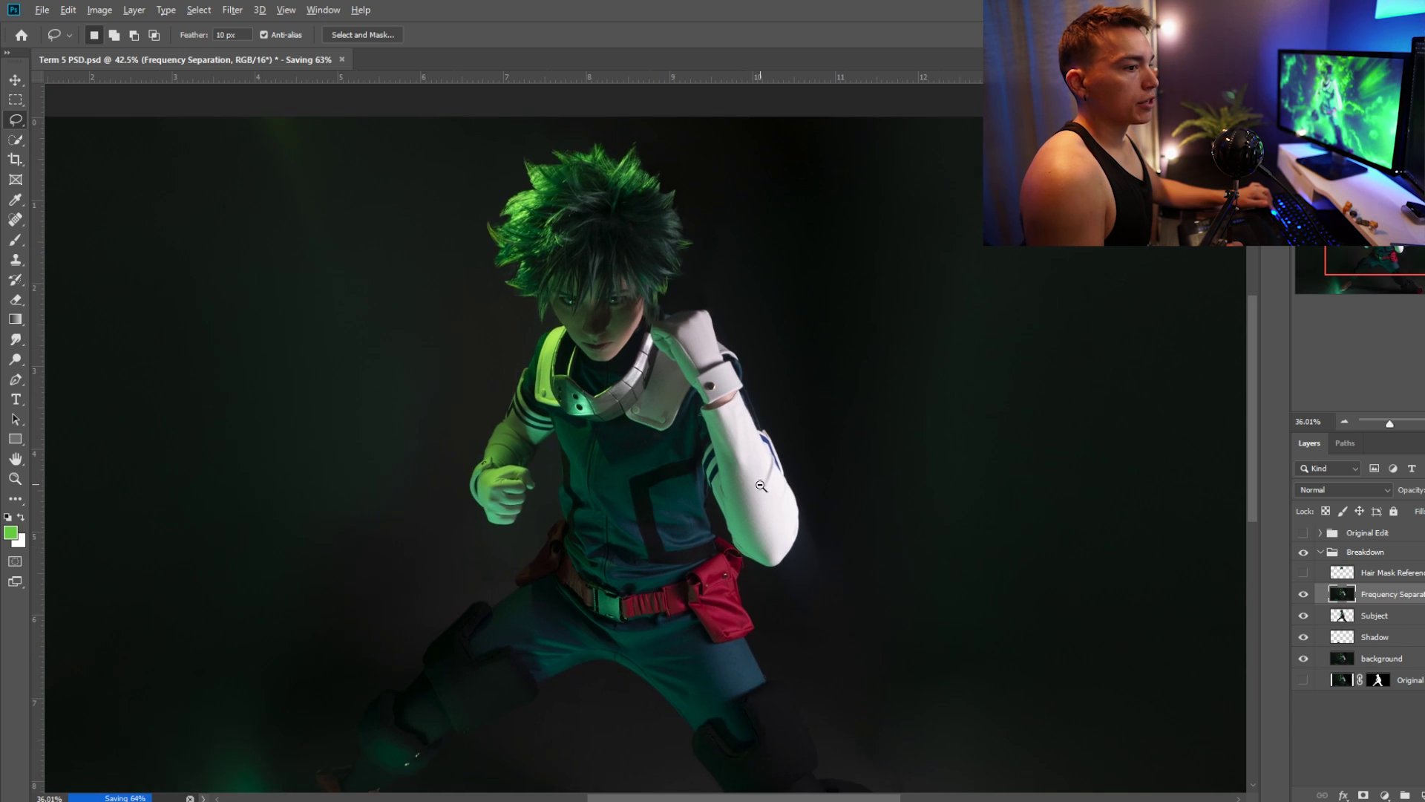
click(1364, 794)
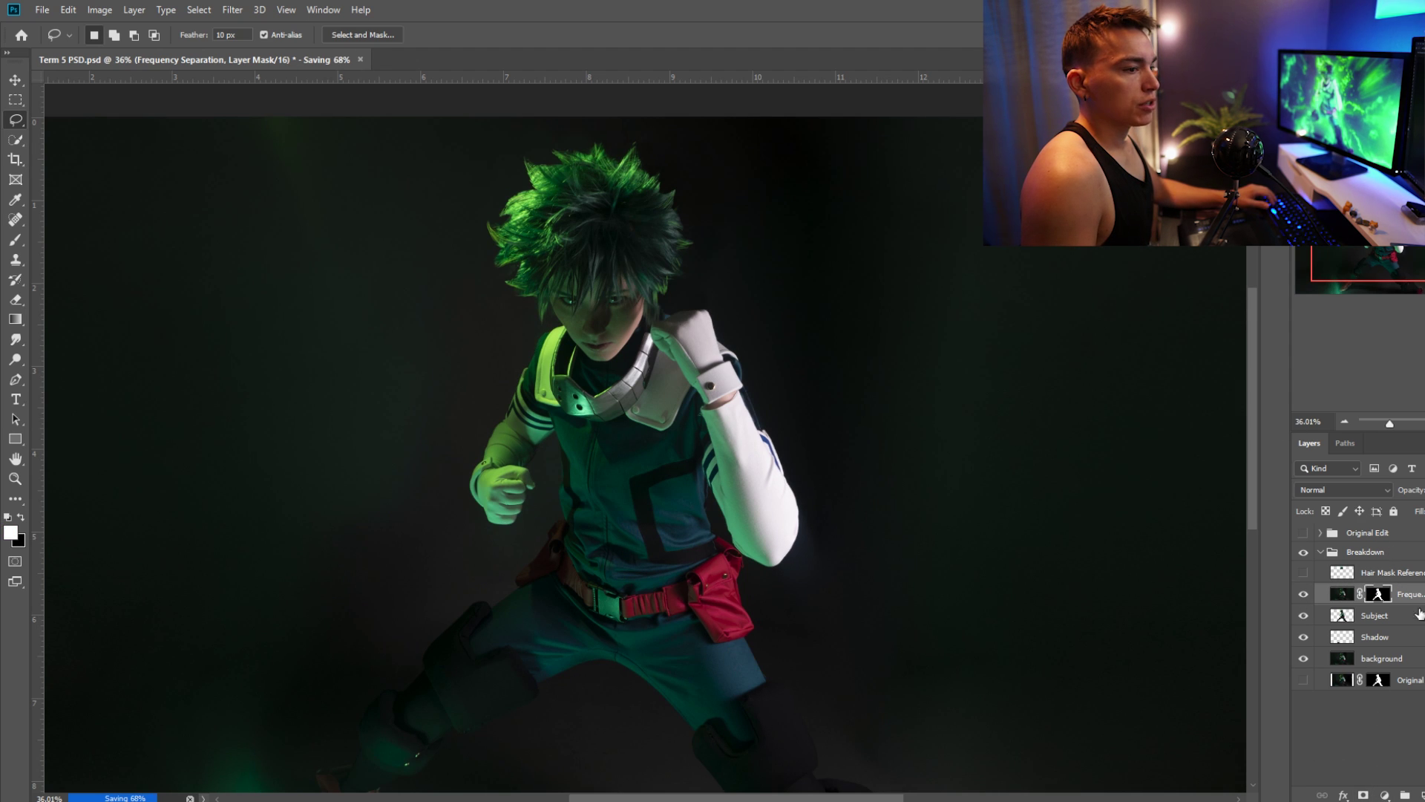
right_click(1375, 607)
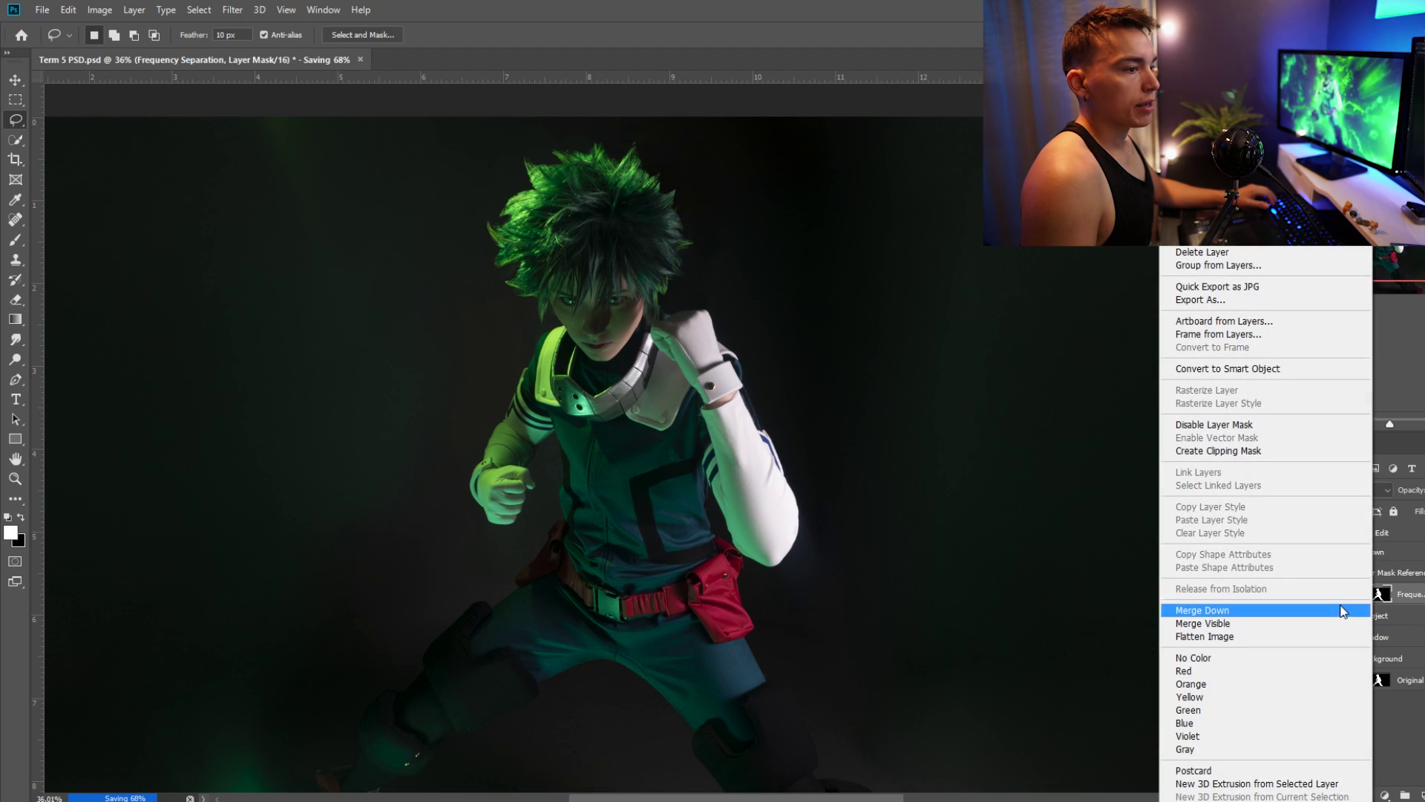
click(1387, 603)
right_click(1387, 602)
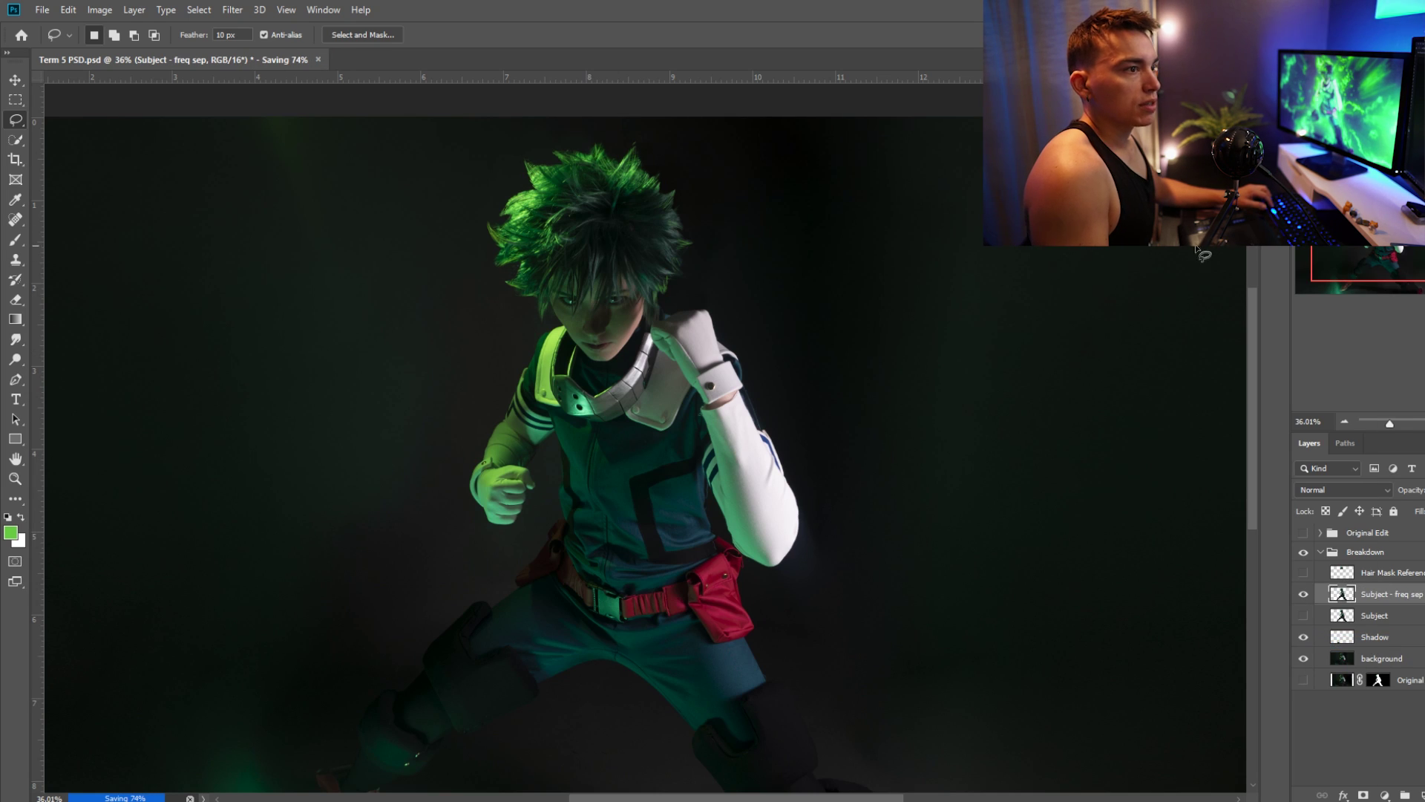
Run the D&B action to add clipped Dodge and Burn adjustment layers above Subject - freq sep
click(1274, 215)
click(1160, 335)
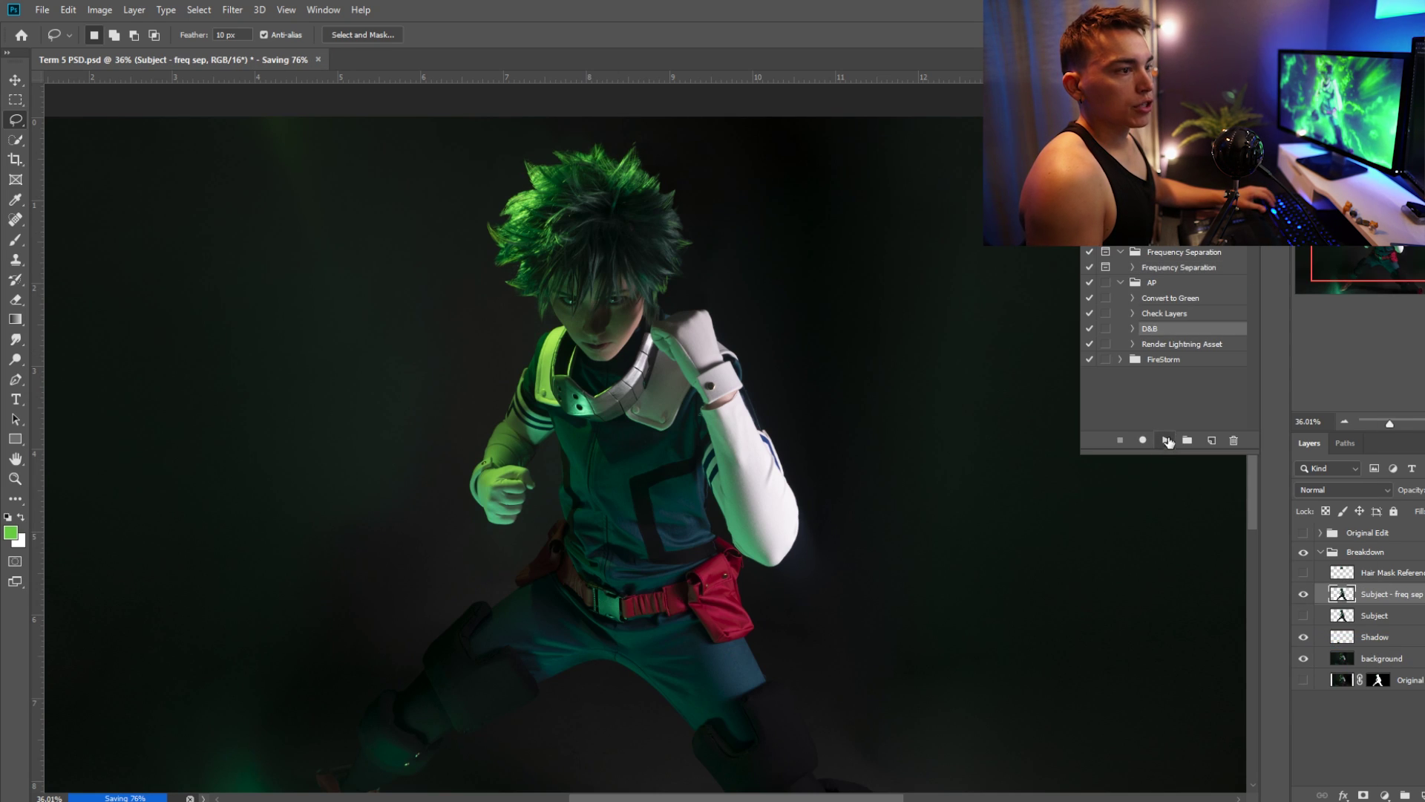
click(1167, 443)
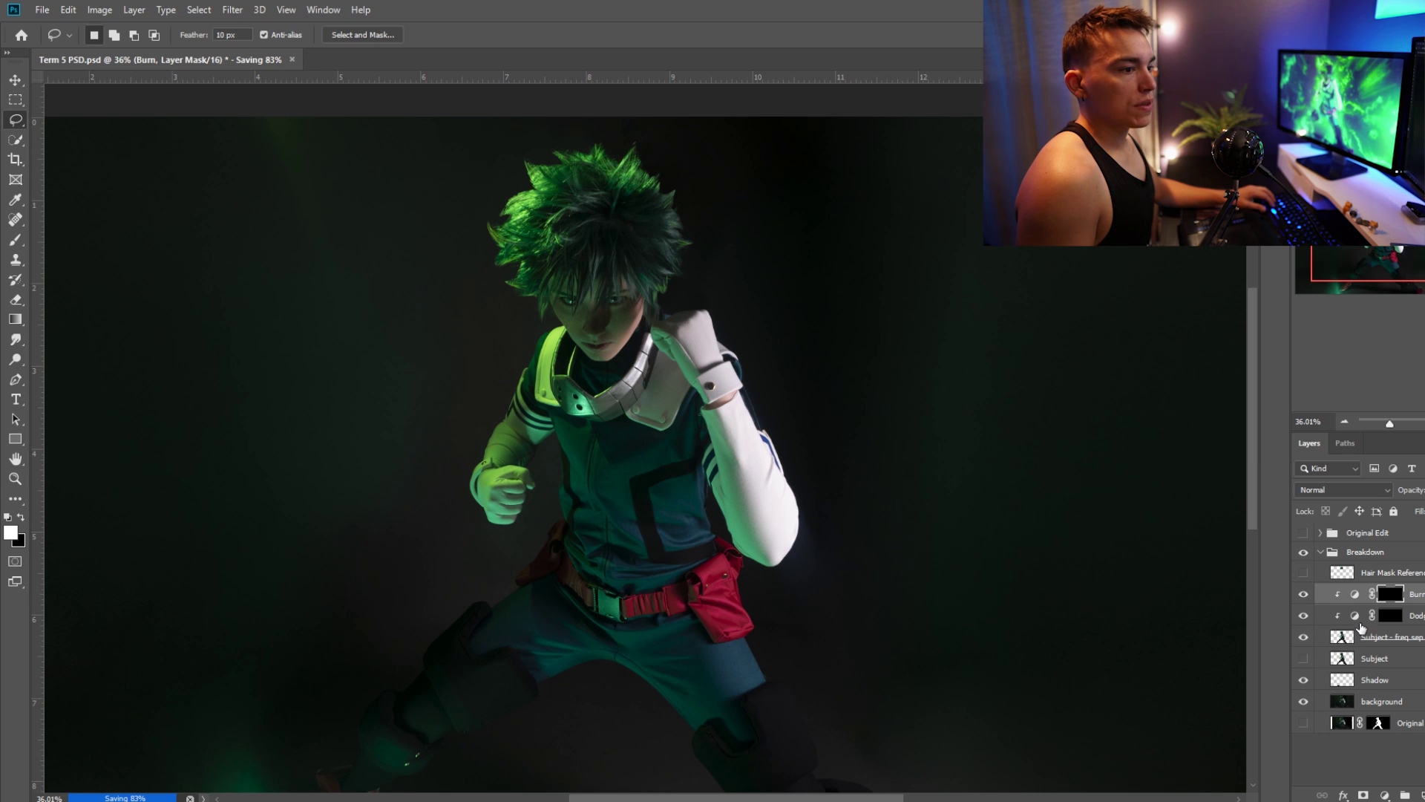
Brighten the highlights on the face by painting white on the Dodge mask with a soft brush at 33% flow
click(1355, 618)
scroll(794, 483, down, 3)
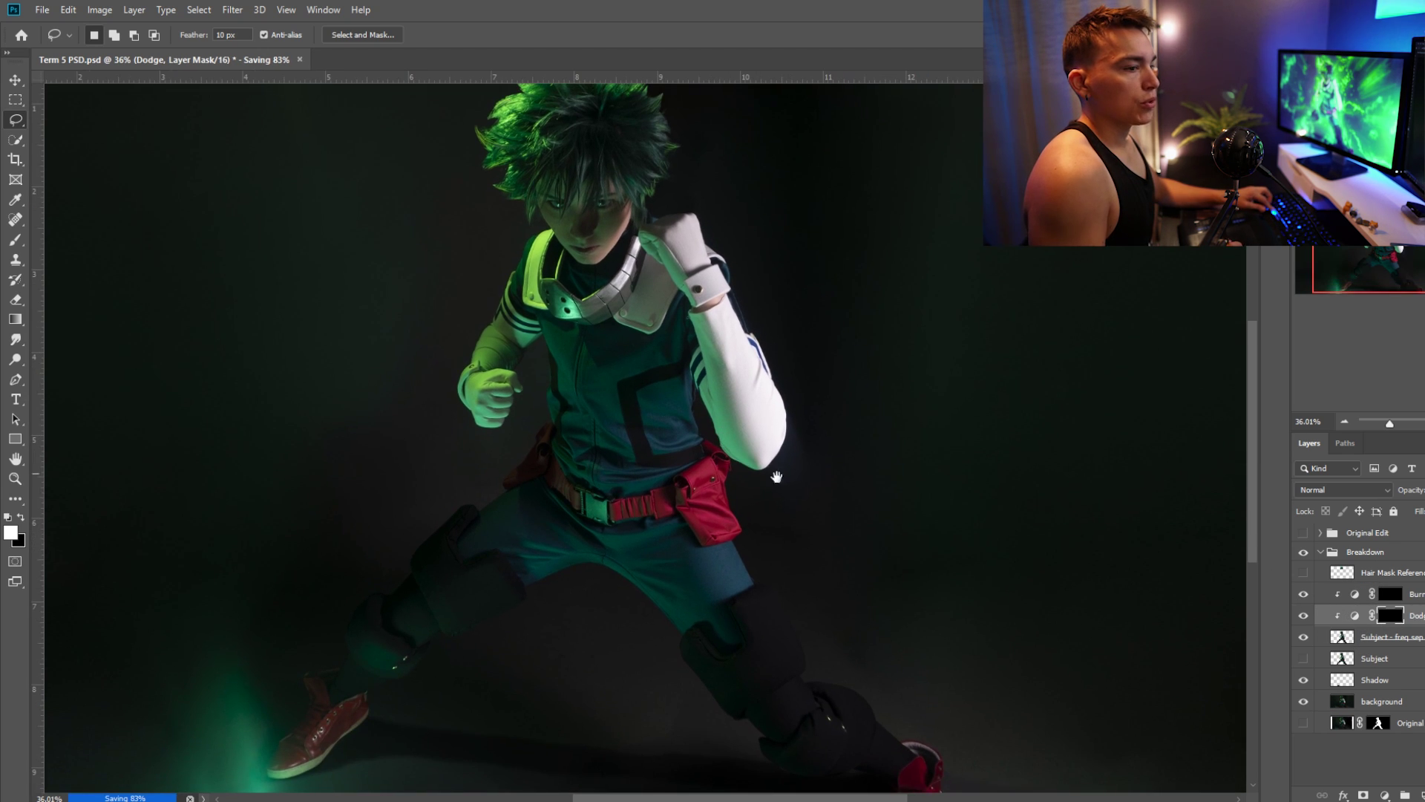
scroll(663, 390, up, 5)
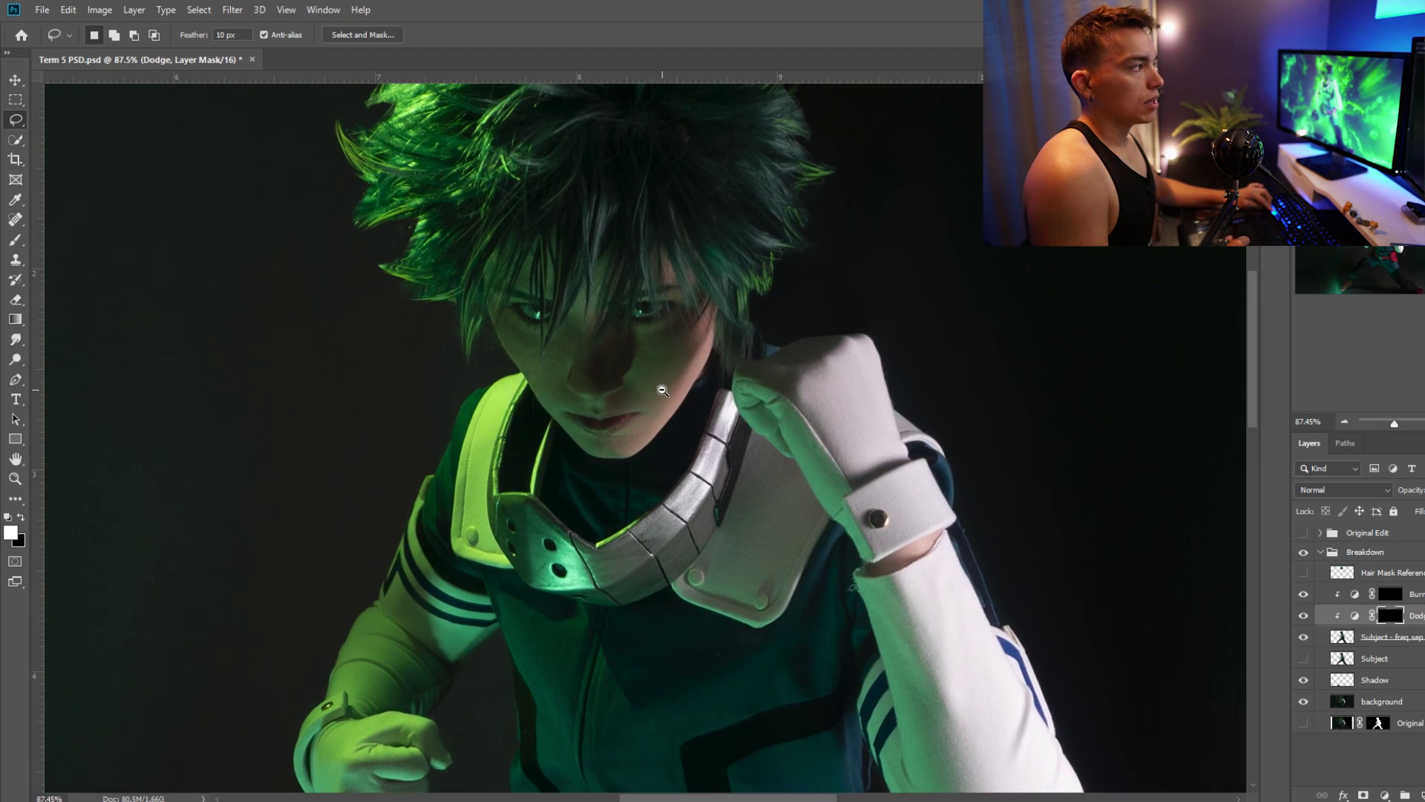
click(16, 239)
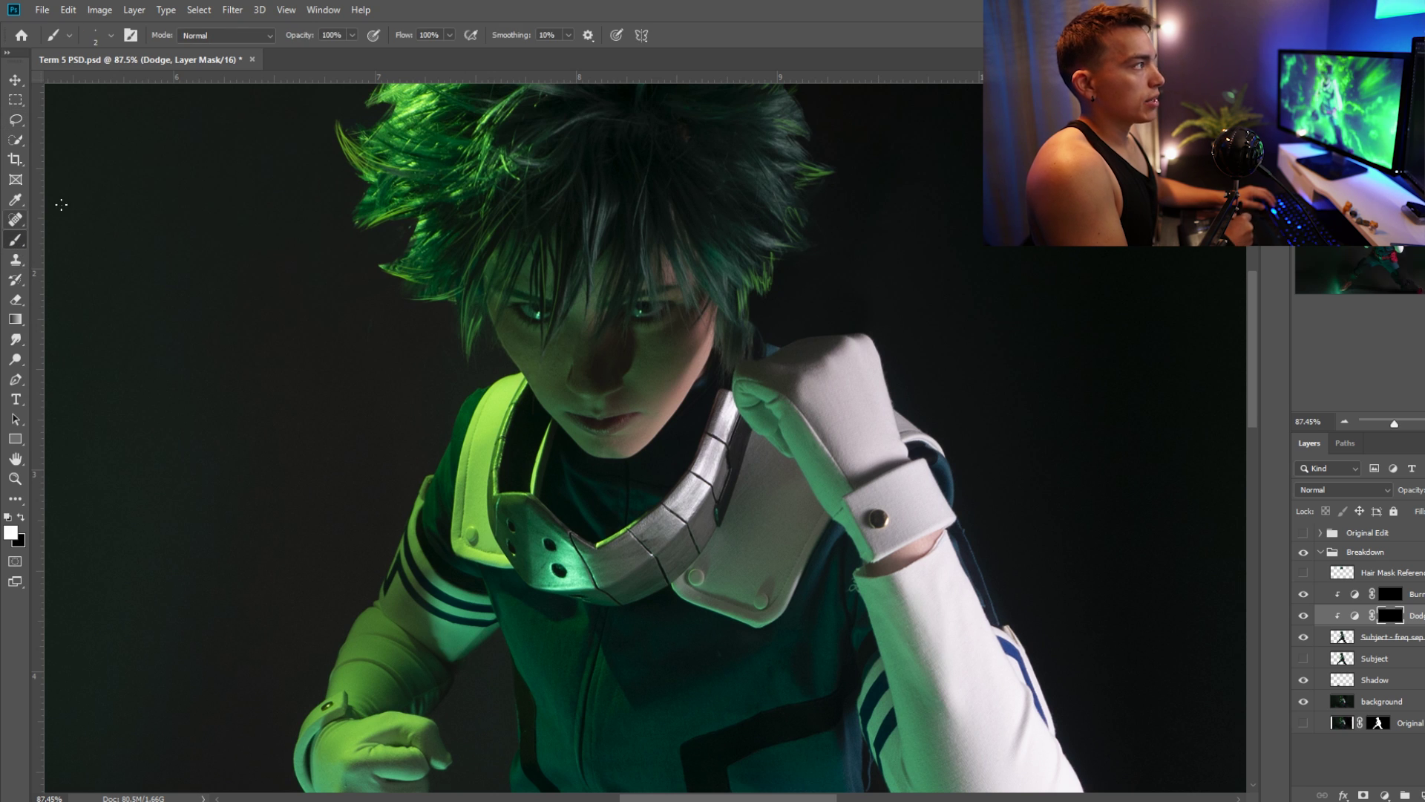
click(110, 42)
click(449, 36)
drag(431, 52, 414, 52)
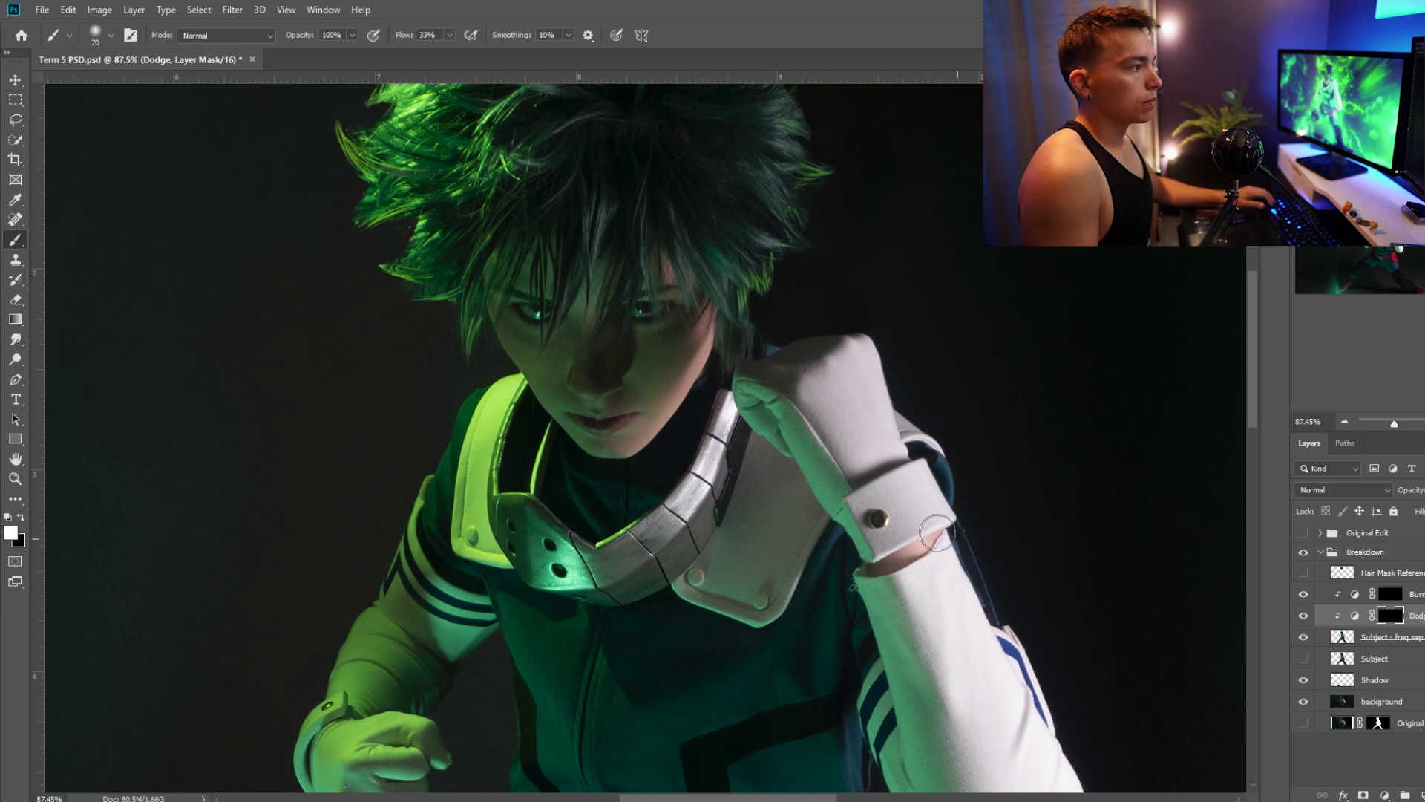
drag(519, 335, 553, 382)
key(ctrl+z)
drag(650, 315, 650, 369)
Dodge the highlights across the collar, shoulders and upper arms with a larger brush
scroll(468, 624, down, 2)
key(bracketright)
key(bracketright)
key(bracketright)
key(bracketright)
key(bracketright)
scroll(404, 416, up, 1)
mouse_move(405, 416)
mouse_down()
mouse_move(385, 565)
mouse_move(576, 503)
mouse_move(697, 312)
mouse_move(782, 631)
mouse_move(743, 409)
mouse_up()
Dodge the highlights on the gloves, suit torso and legs with a smaller brush
key(bracketleft)
key(bracketleft)
key(bracketleft)
key(bracketleft)
key(bracketleft)
key(bracketright)
mouse_move(368, 586)
mouse_down()
mouse_move(745, 751)
mouse_move(746, 486)
mouse_up()
scroll(746, 520, down, 3)
drag(716, 638, 746, 348)
drag(431, 382, 269, 572)
Darken the shadows across the legs and knee pads by painting on the Burn mask with a large brush
key(bracketright)
key(bracketright)
key(bracketright)
key(bracketright)
key(bracketright)
key(bracketright)
key(bracketright)
key(alt+bracketright)
mouse_move(297, 468)
mouse_down()
mouse_move(350, 500)
mouse_move(542, 304)
mouse_move(751, 346)
mouse_move(823, 430)
mouse_move(787, 735)
mouse_up()
Burn the shadows on the arms, torso folds and edges of the suit with a smaller brush
key(bracketleft)
key(bracketleft)
key(bracketleft)
key(bracketleft)
mouse_move(757, 519)
mouse_down()
mouse_move(624, 319)
mouse_move(482, 304)
mouse_move(502, 246)
mouse_up()
drag(755, 290, 804, 479)
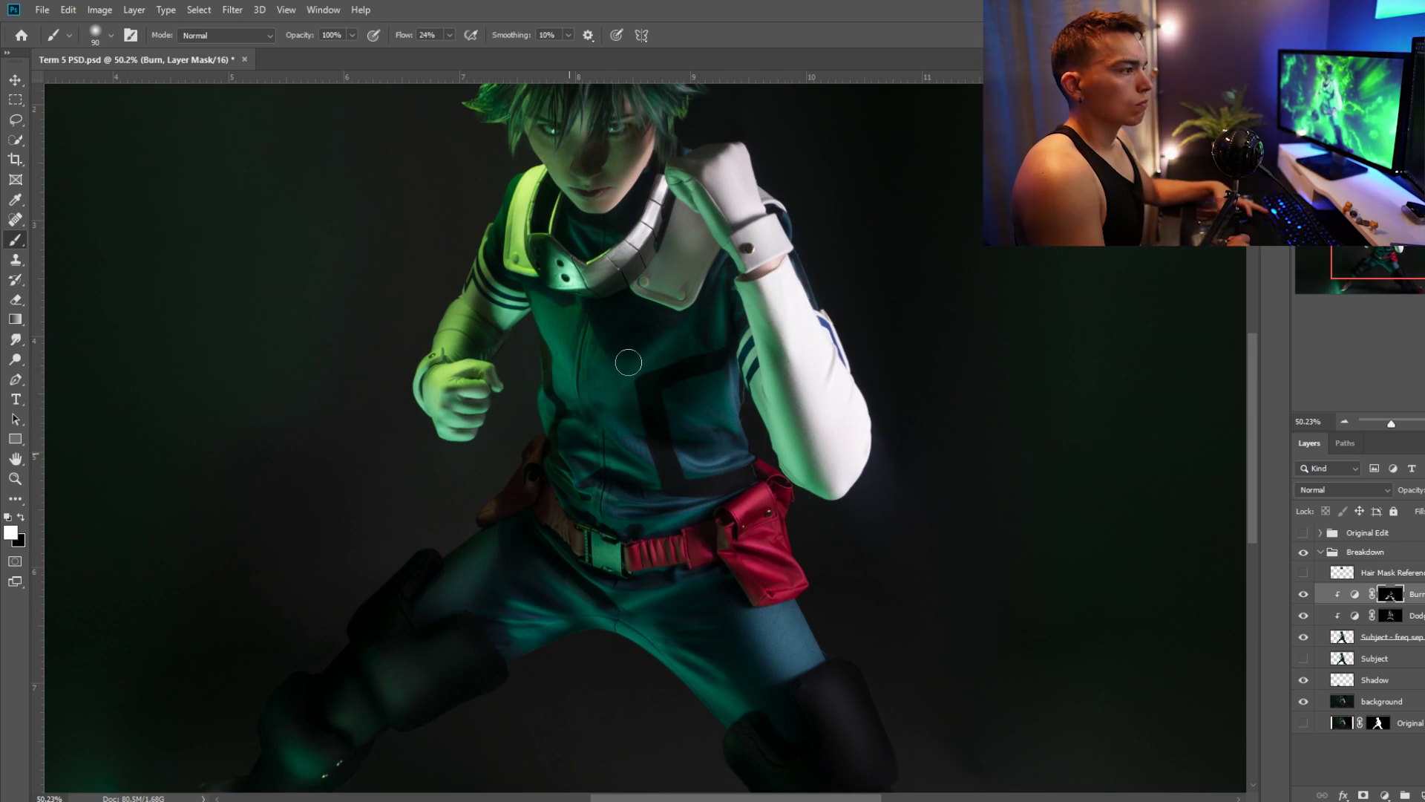
drag(639, 157, 584, 362)
Refine the dodge and burn shading around the face with a small brush
scroll(584, 362, up, 4)
key(bracketleft)
key(bracketleft)
drag(475, 282, 502, 453)
scroll(591, 356, down, 1)
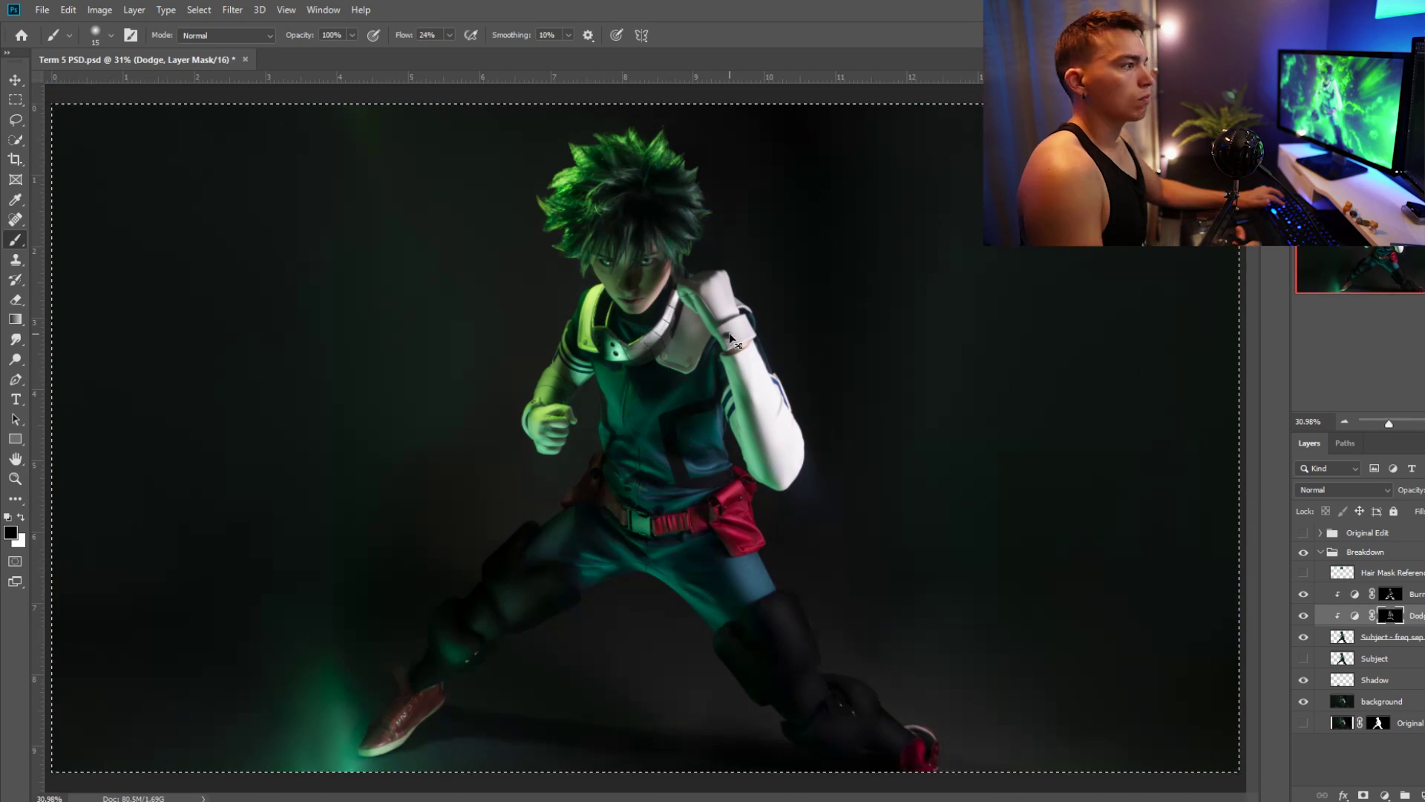
Group the layers from Burn down to Shadow into a group named Subject
key(shift+alt+bracketright)
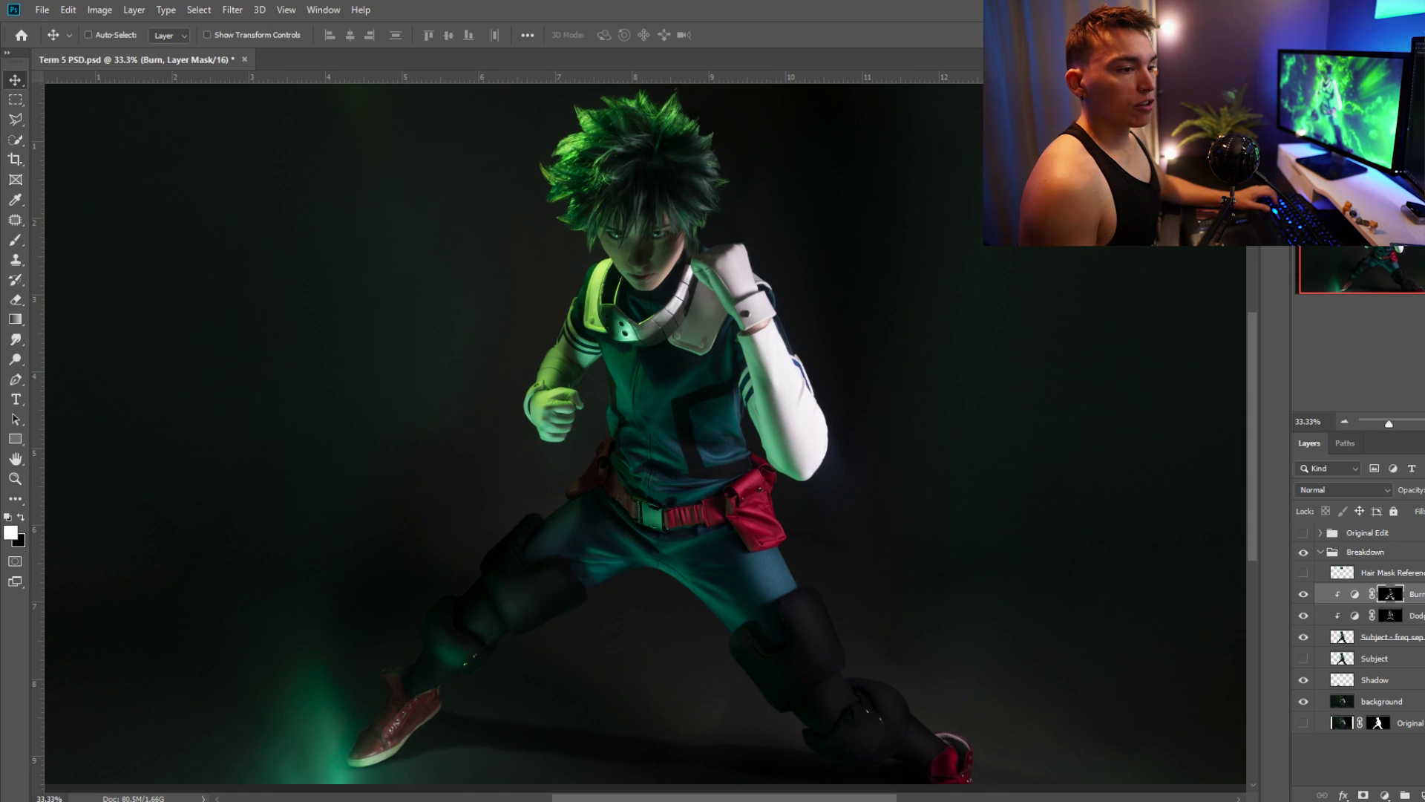
shift+click(1406, 684)
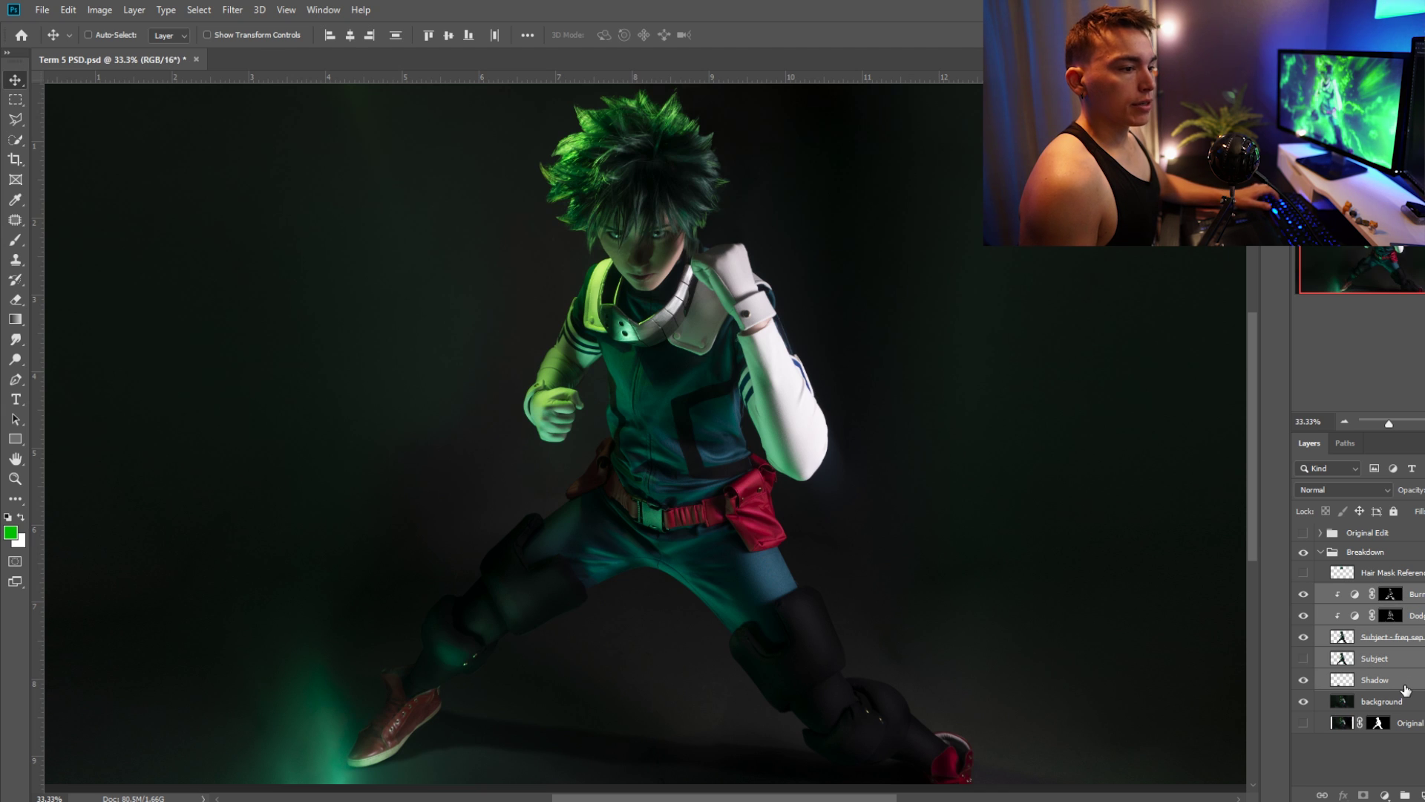
key(ctrl+g)
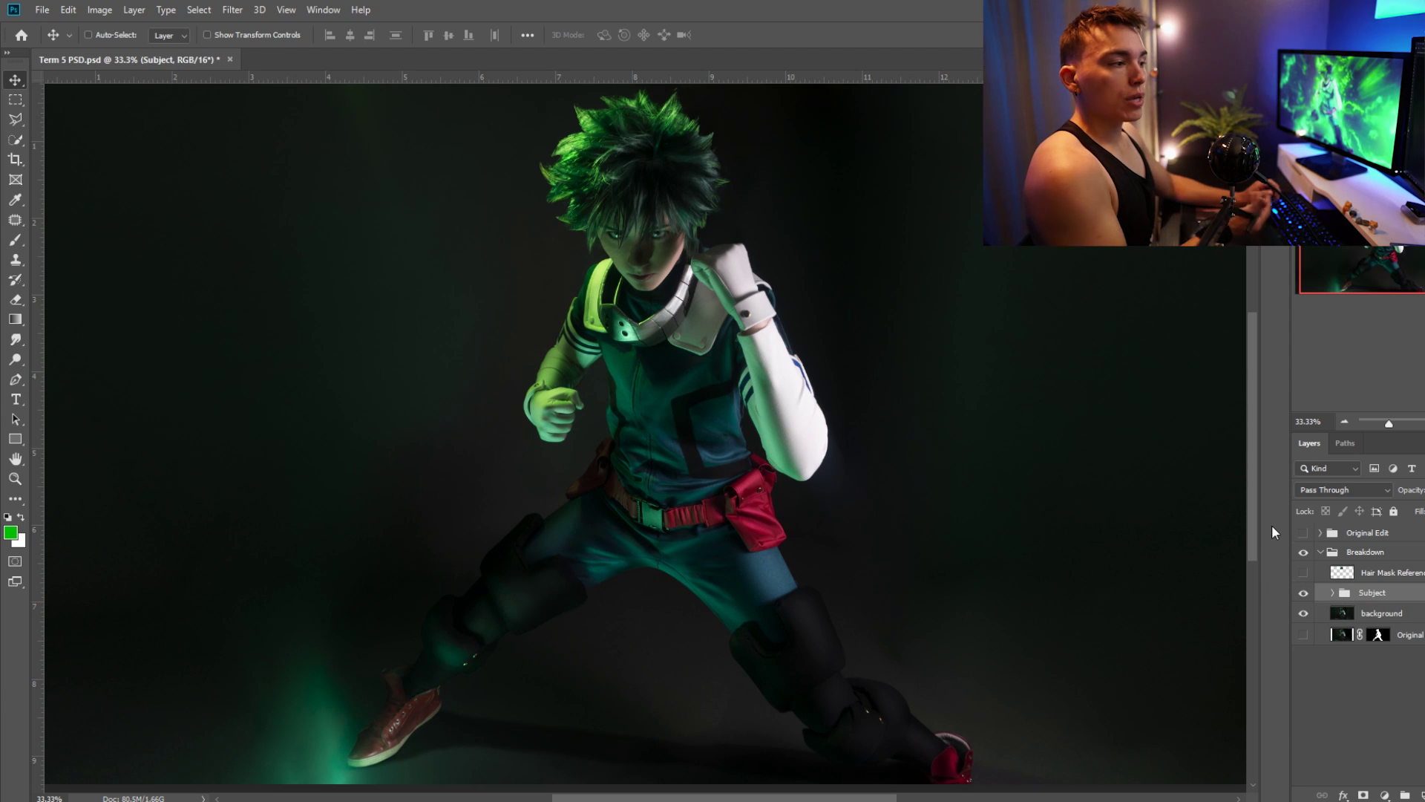
Add a new layer named bg glow directly above the background layer and set its blending mode to Screen
click(1384, 613)
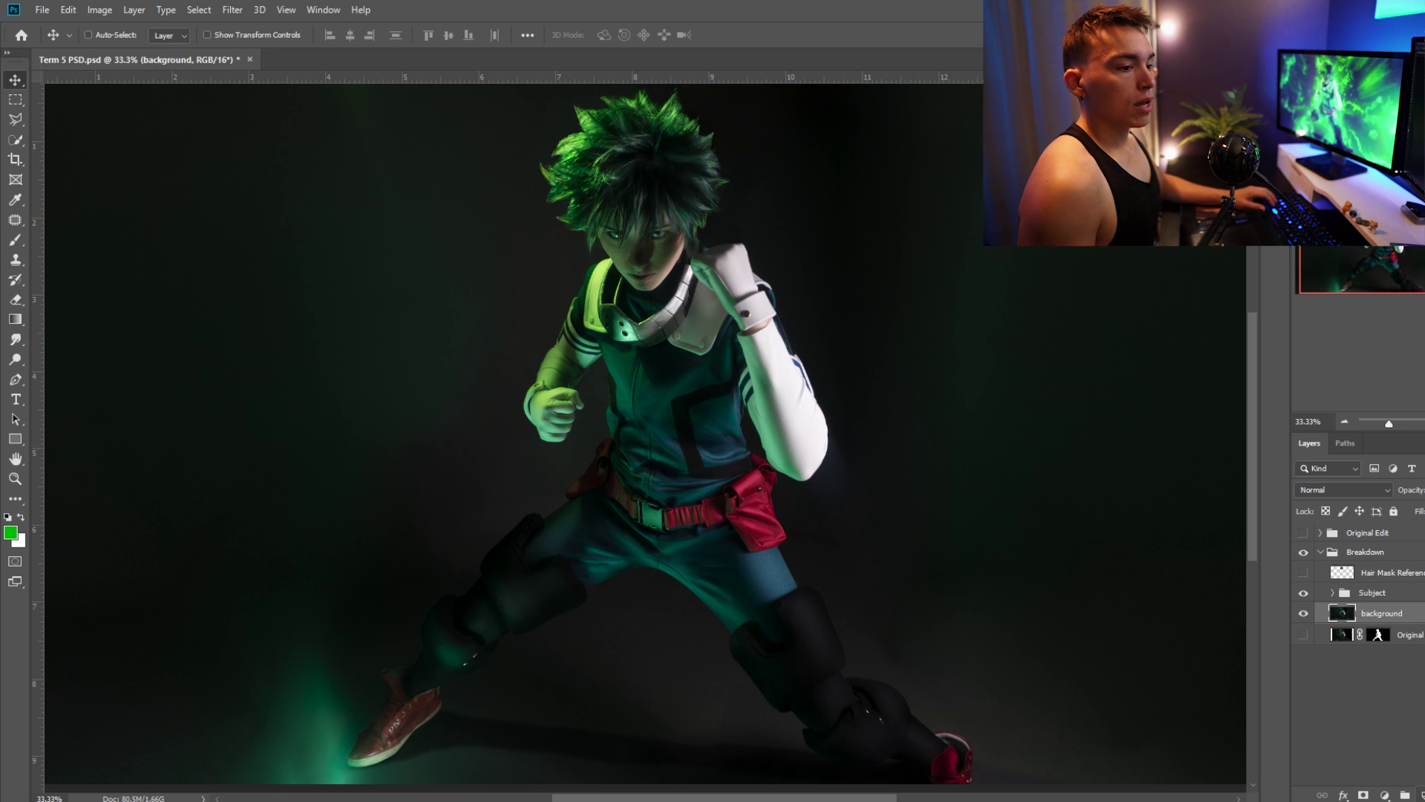
key(ctrl+shift+alt+n)
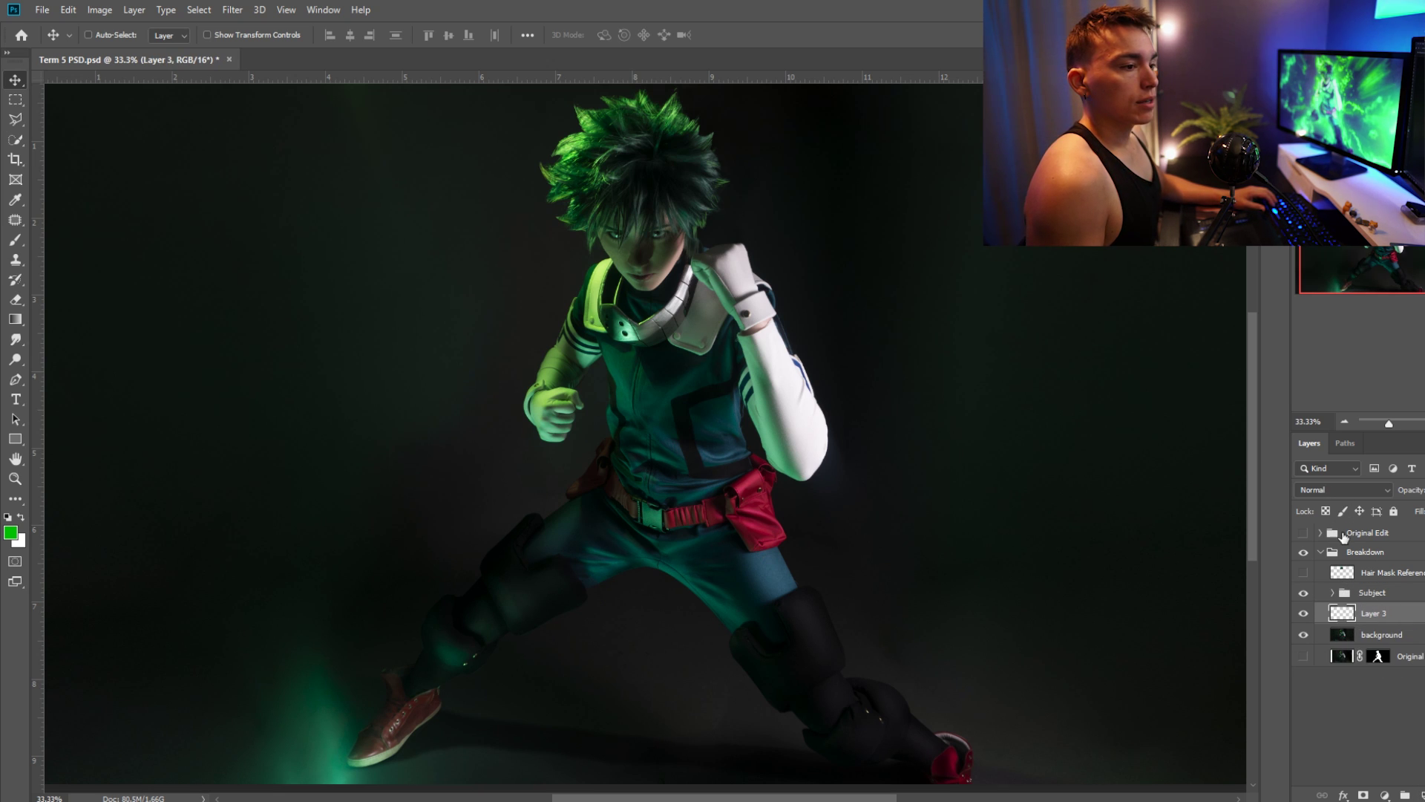
click(1345, 490)
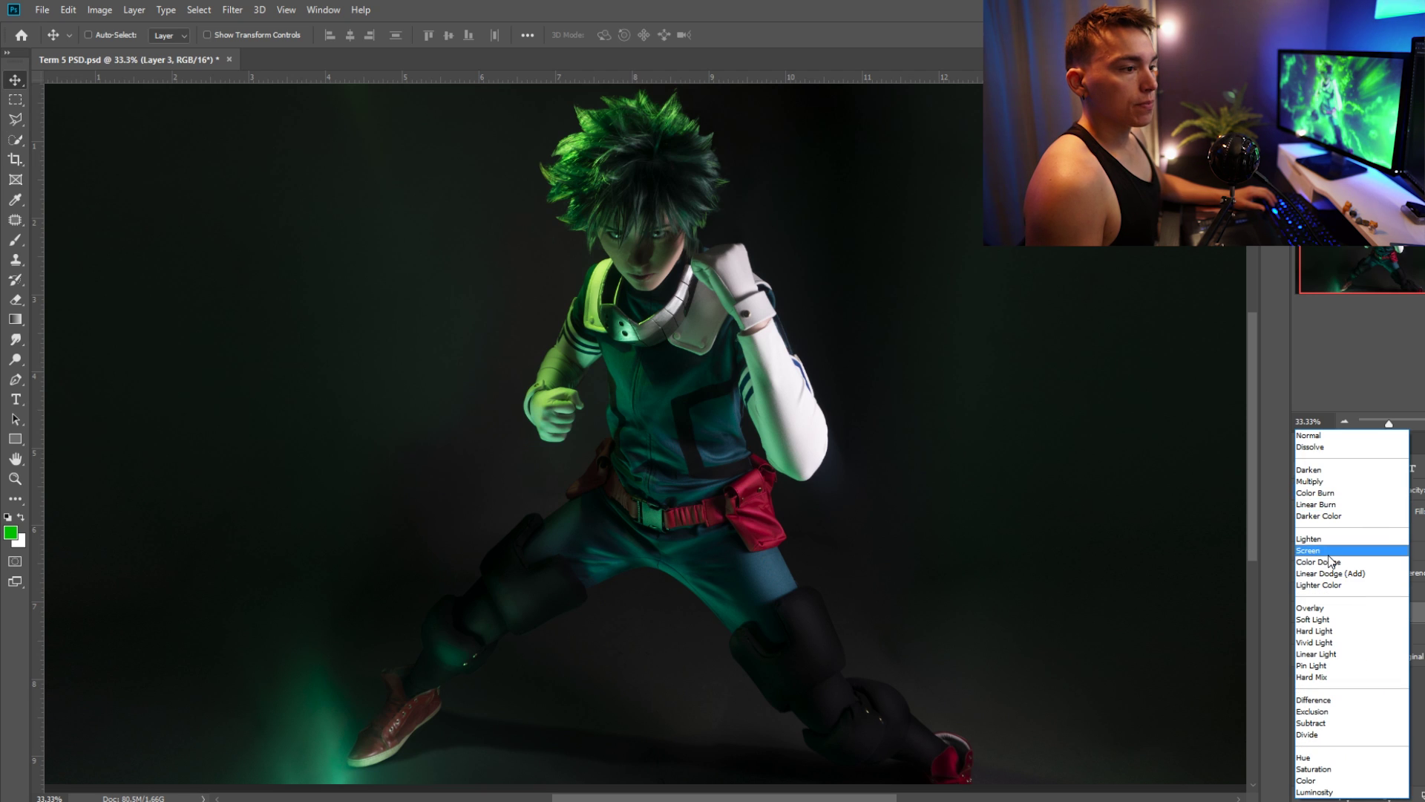
click(1333, 550)
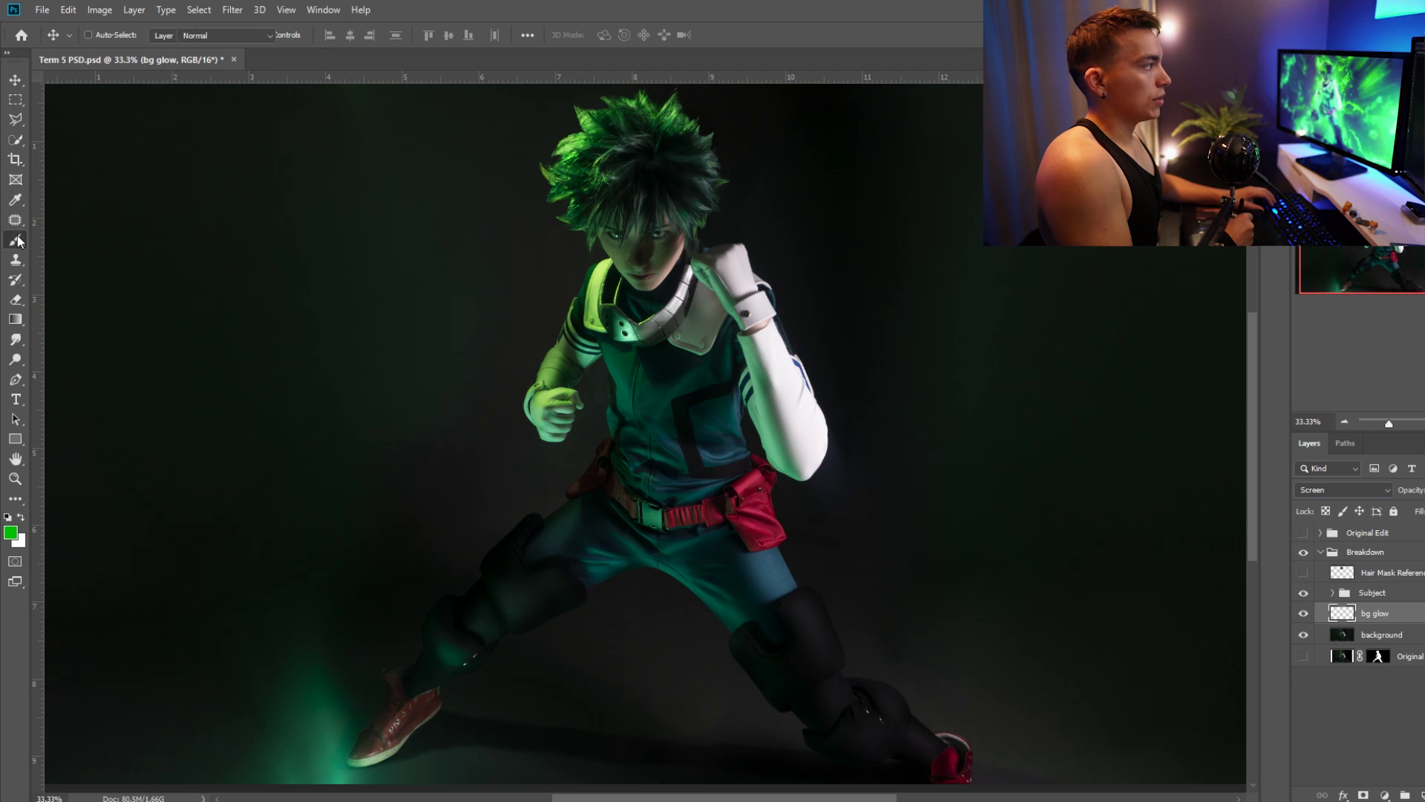
Paint a soft green glow behind the character's torso with a large 2100 px brush and narrow it with Free Transform
click(17, 240)
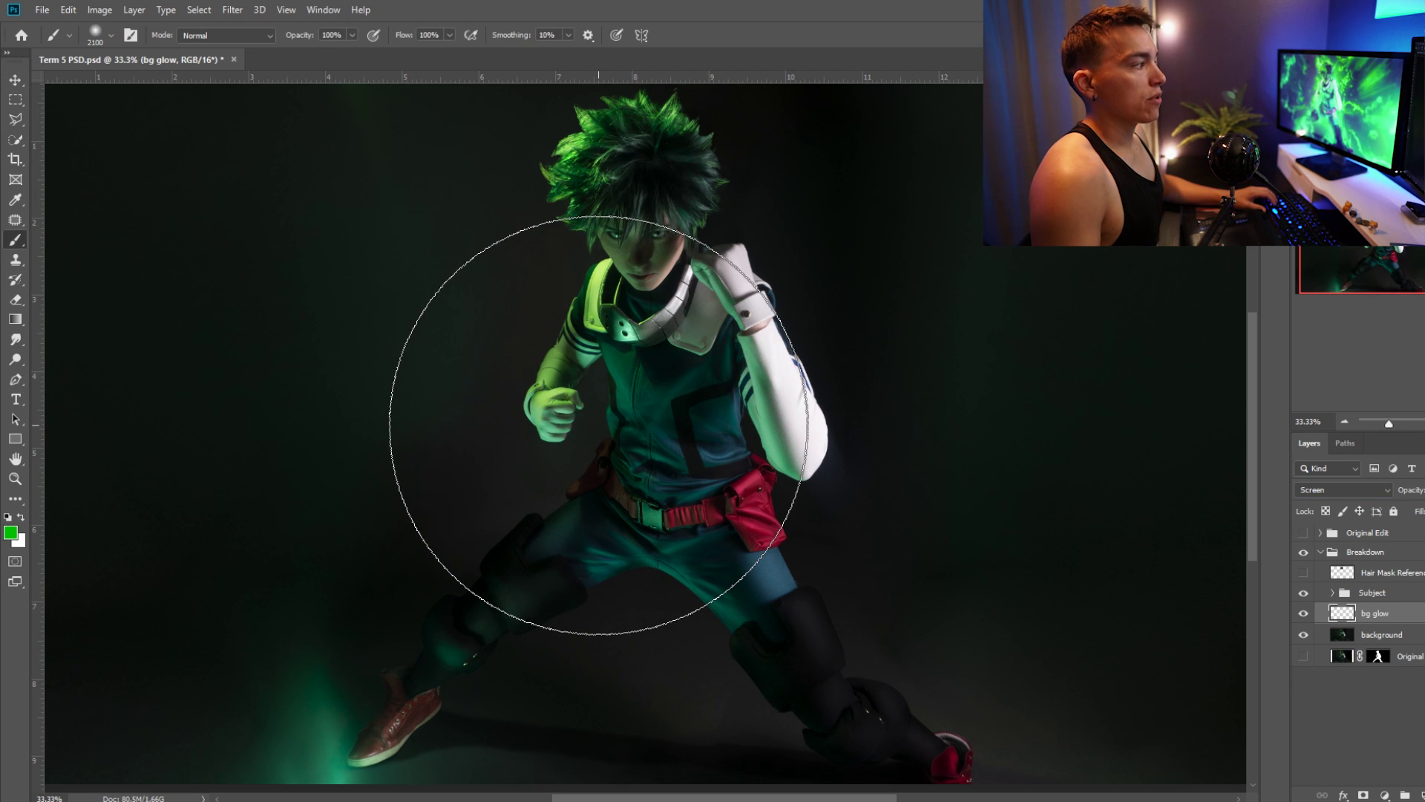
click(10, 532)
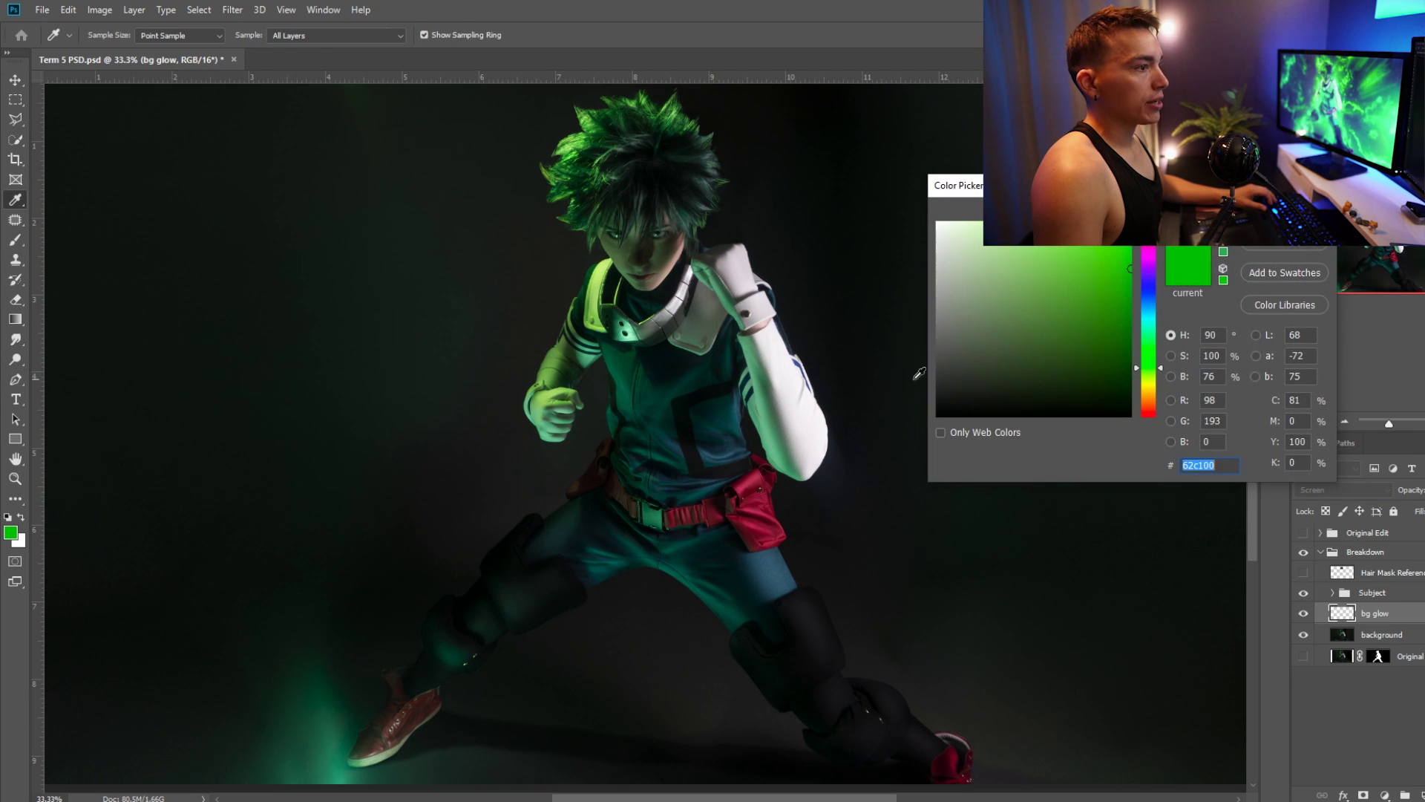
key(Return)
click(658, 391)
key(ctrl+t)
drag(1100, 425, 957, 435)
key(Return)
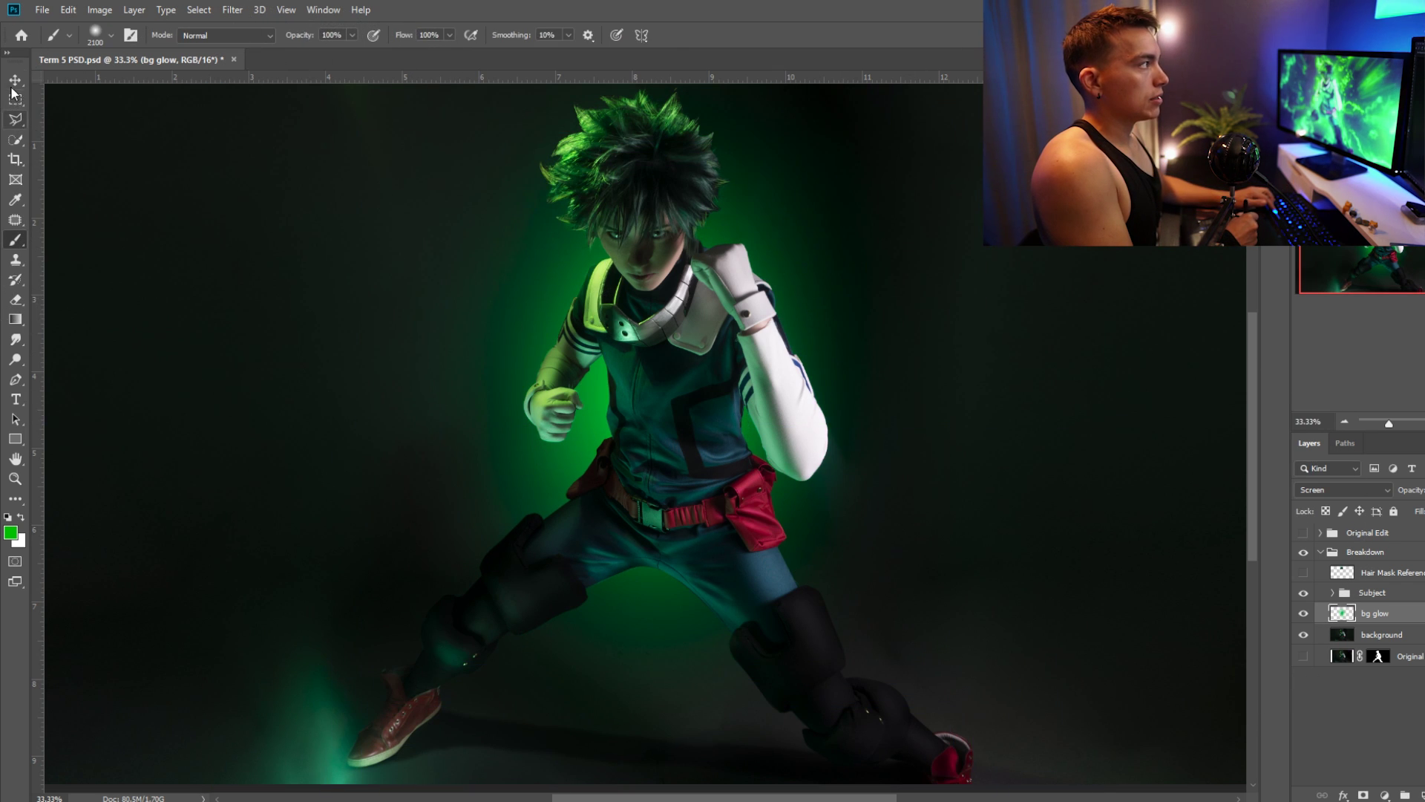
click(15, 80)
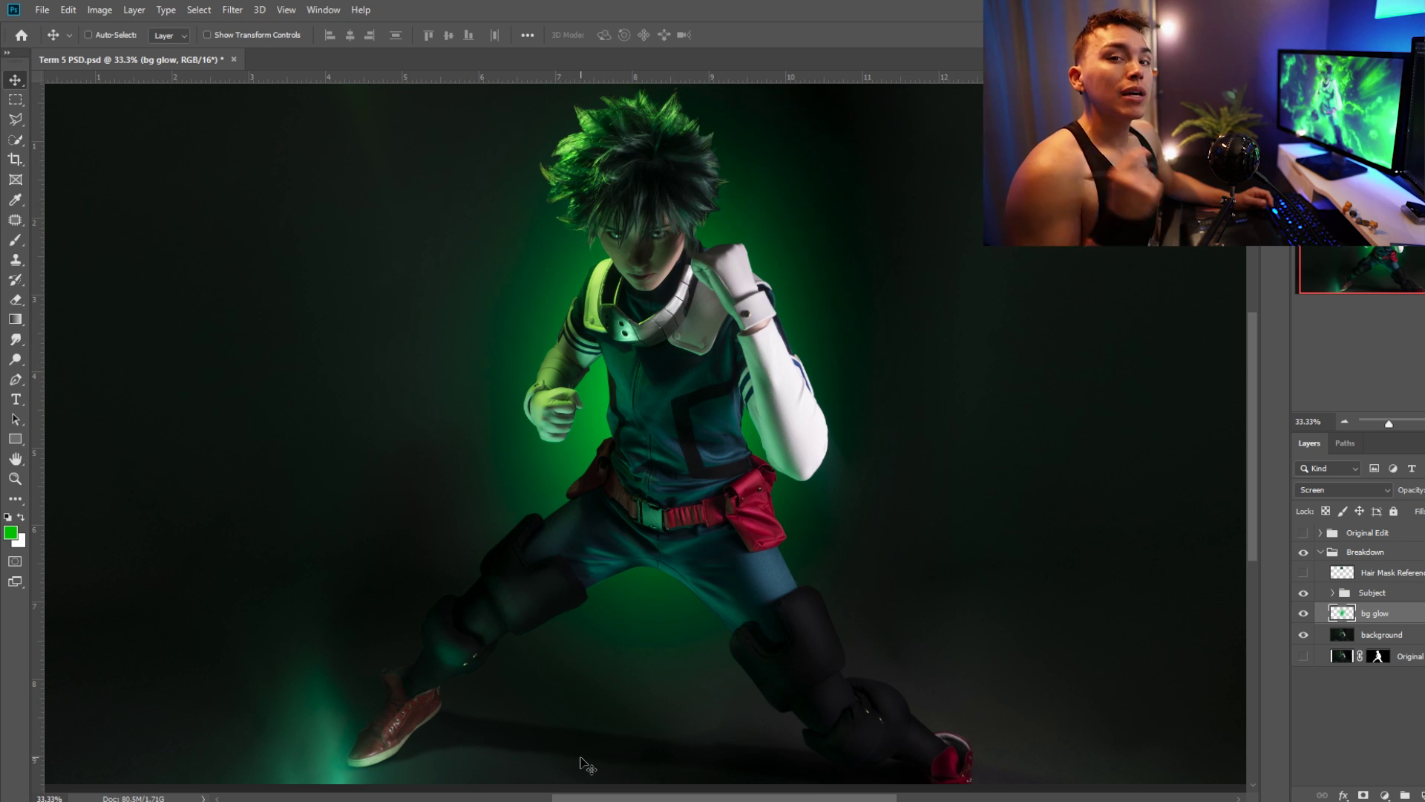
Place the AnsenPhotos_Assets_Energy (91) image from the Final Comp folder in Bridge above bg glow and set its blending mode to Screen
key(alt+Tab)
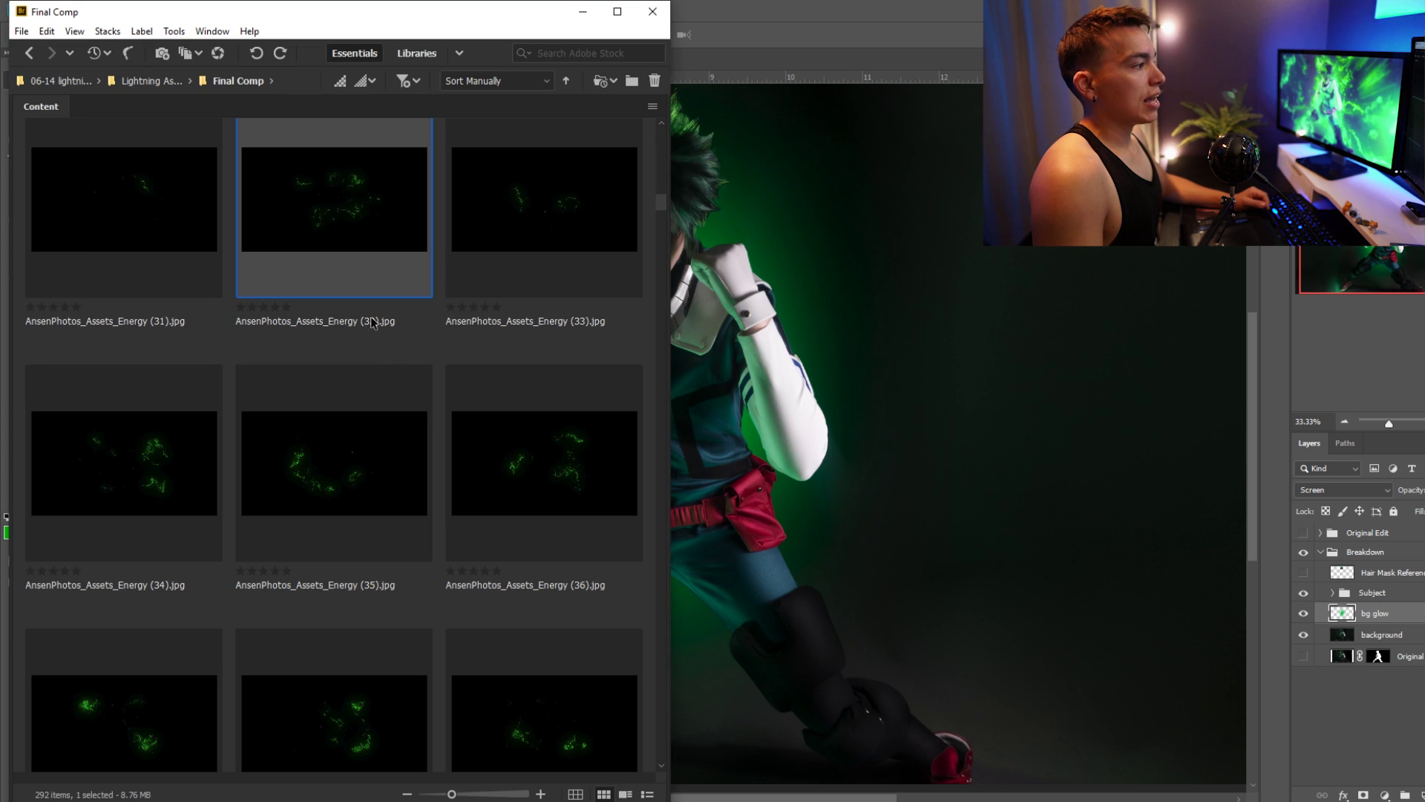
drag(657, 203, 636, 336)
drag(107, 306, 855, 436)
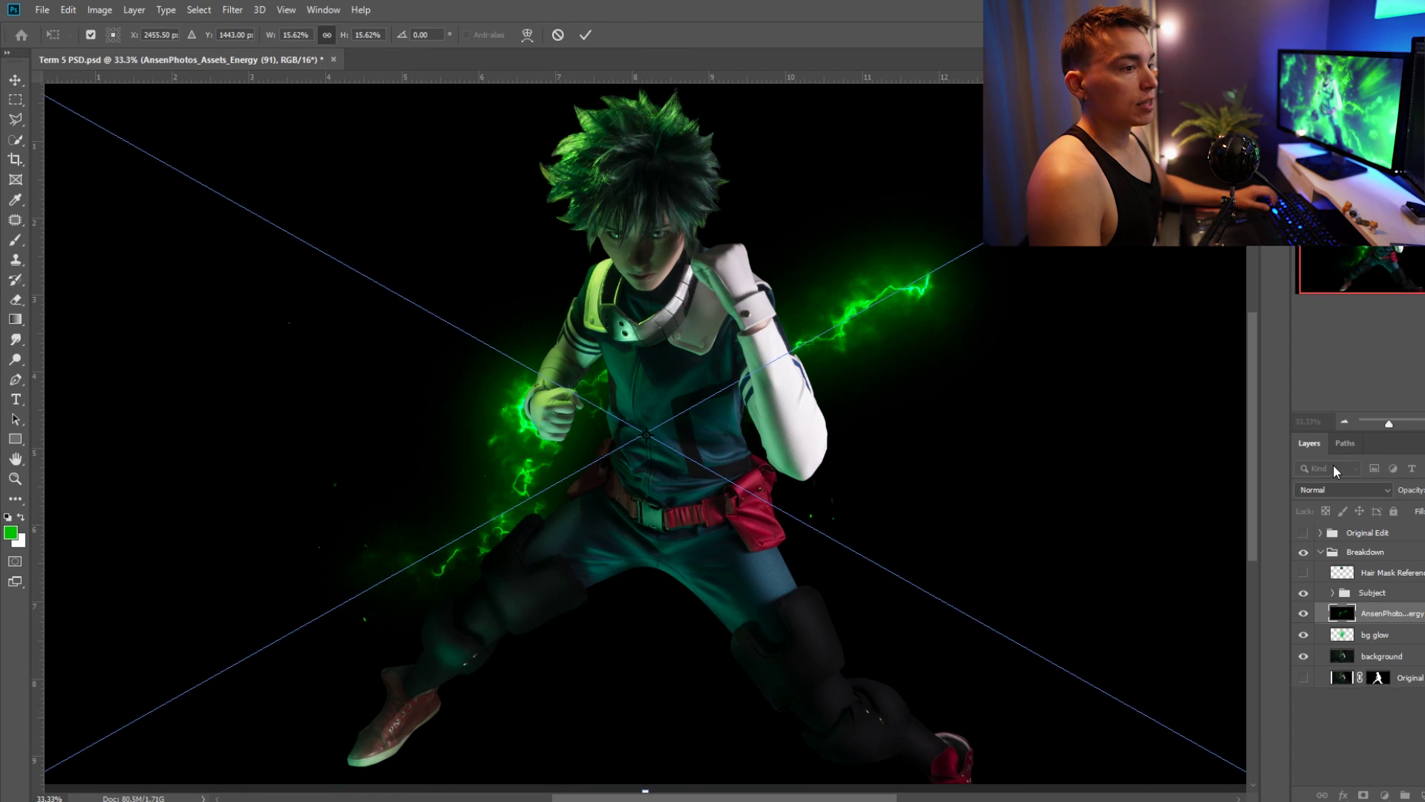
click(1333, 487)
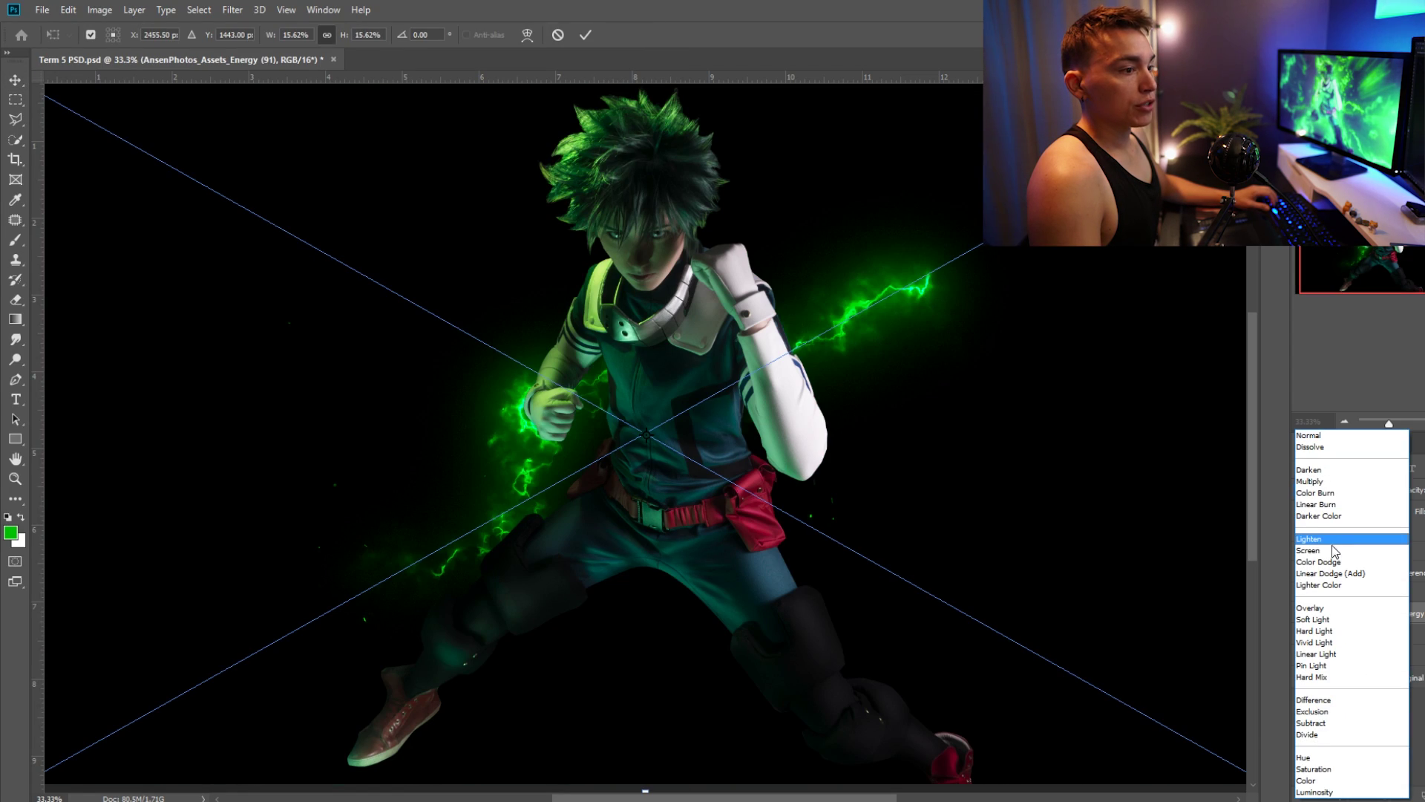
click(1330, 550)
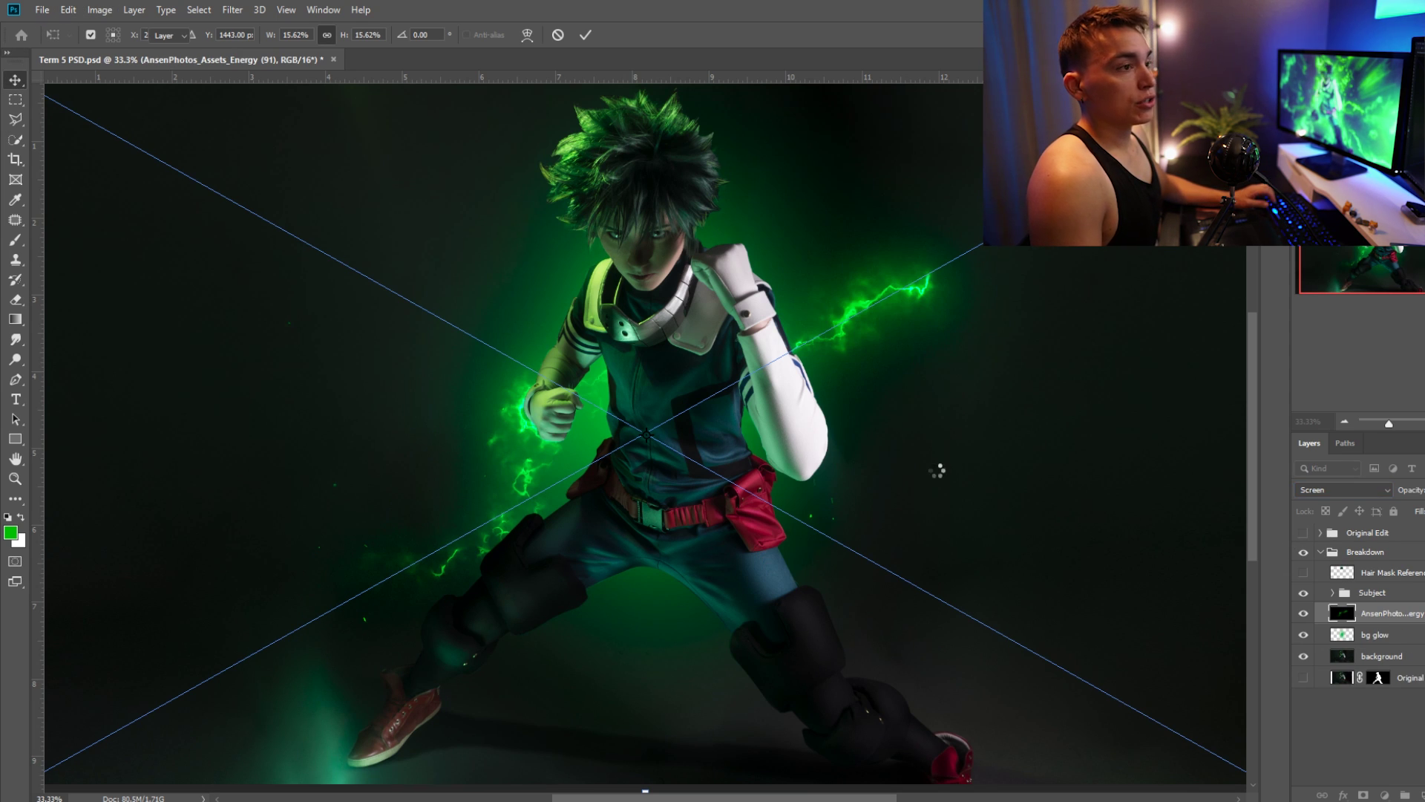
key(Return)
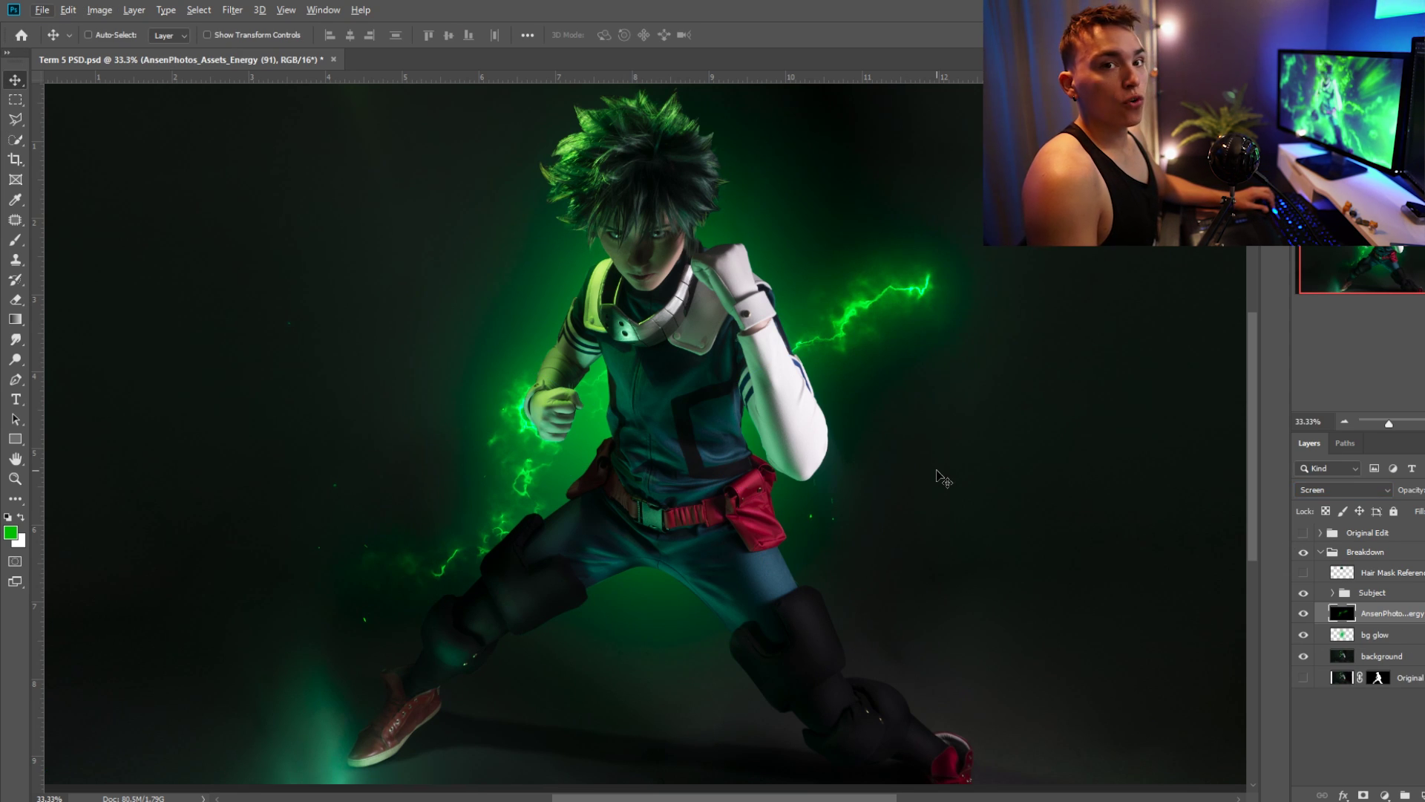
Scale the energy bolt to about 69%, rotate it about -42° and position it behind the character on the image's left side
alt+click(995, 443)
drag(493, 368, 713, 410)
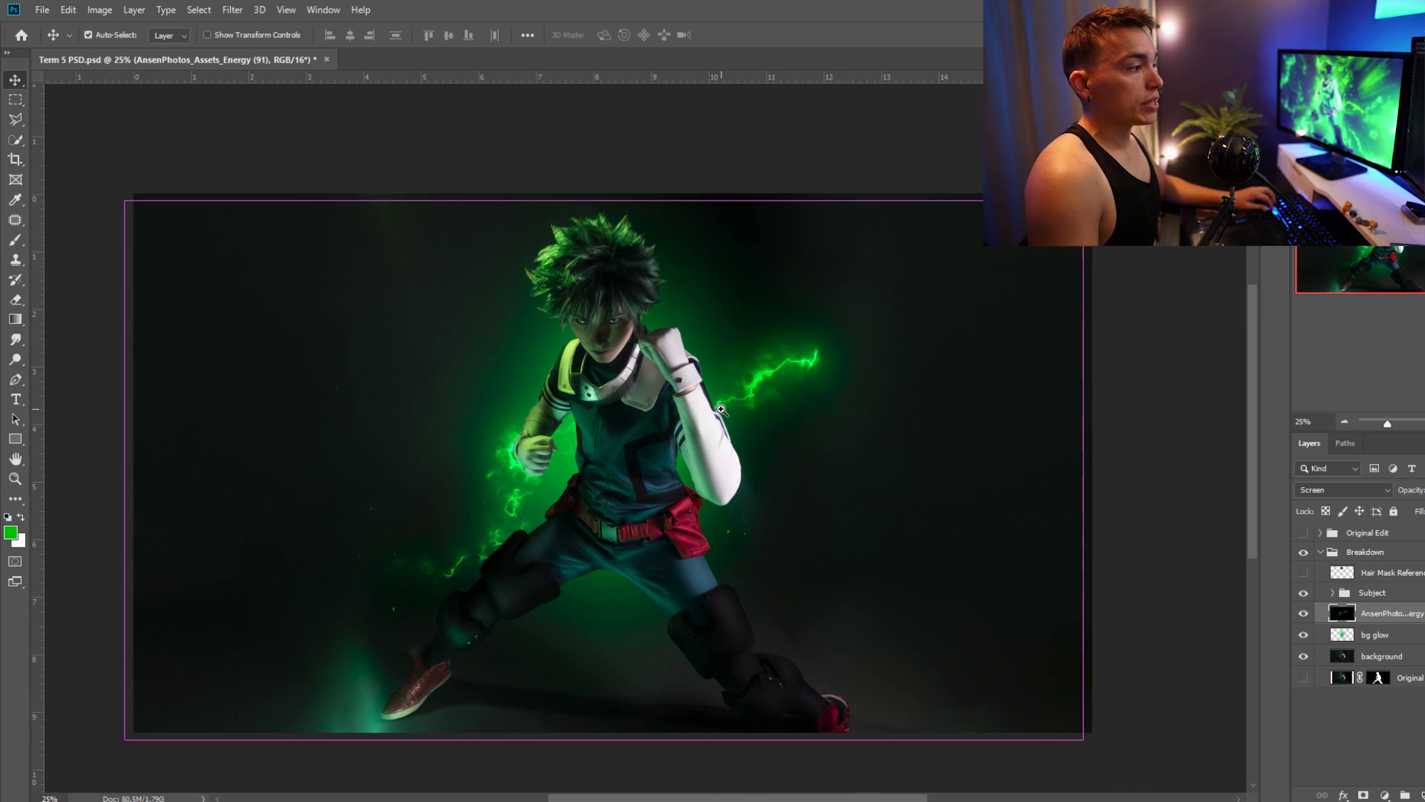
ctrl+click(778, 473)
drag(778, 473, 484, 432)
key(ctrl+t)
drag(650, 319, 414, 198)
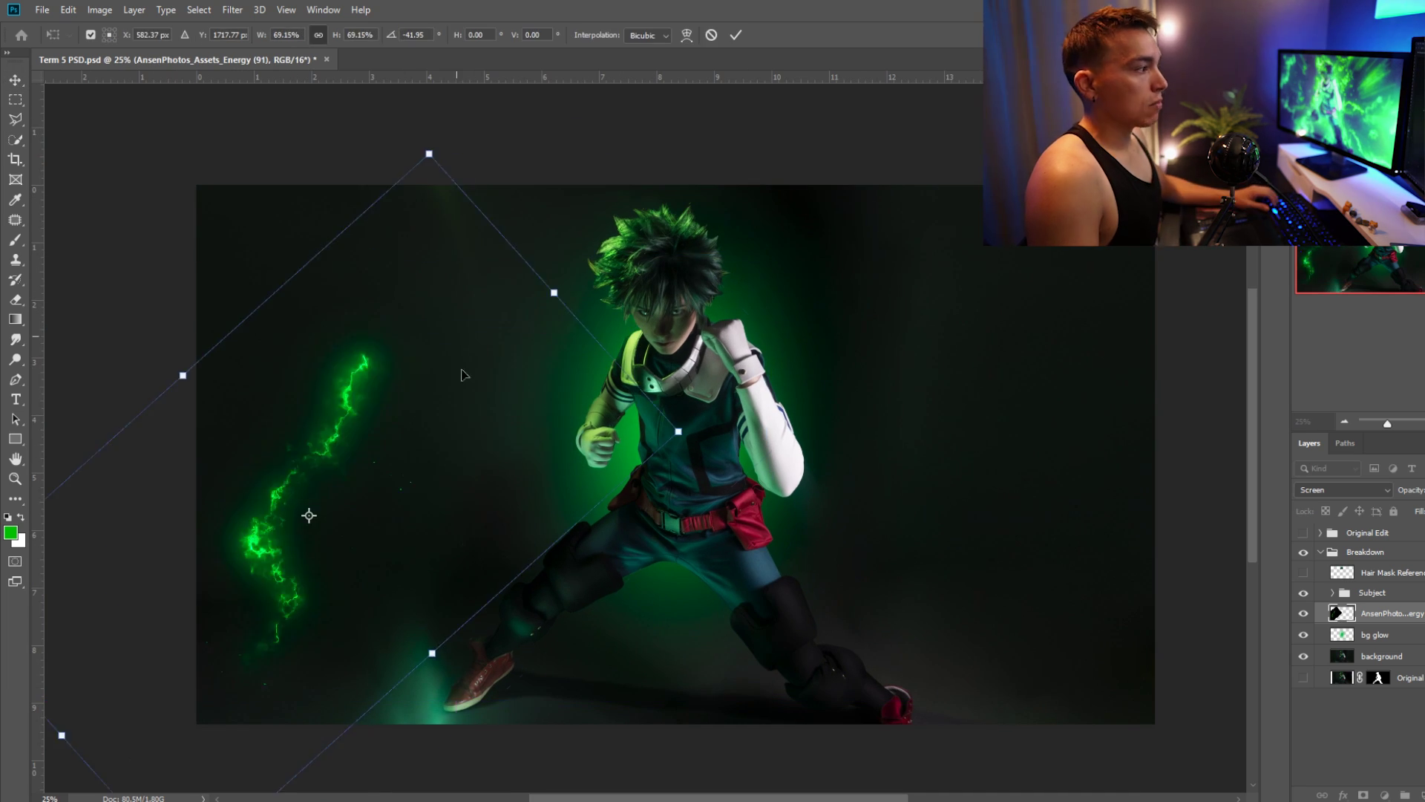
drag(351, 455, 536, 377)
key(Return)
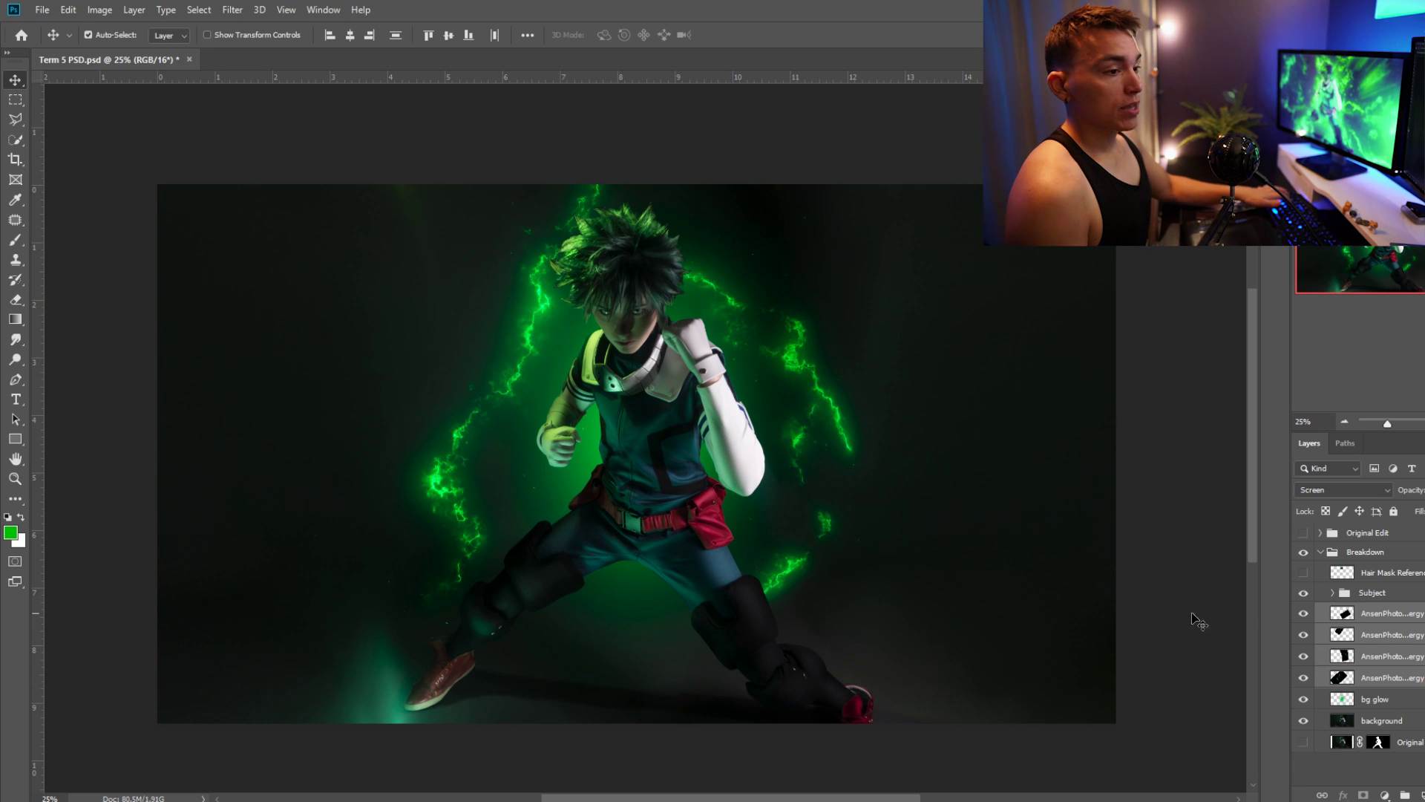
Merge the four selected energy layers into one and set the merged layer's blending mode to Screen
key(ctrl+e)
click(1312, 488)
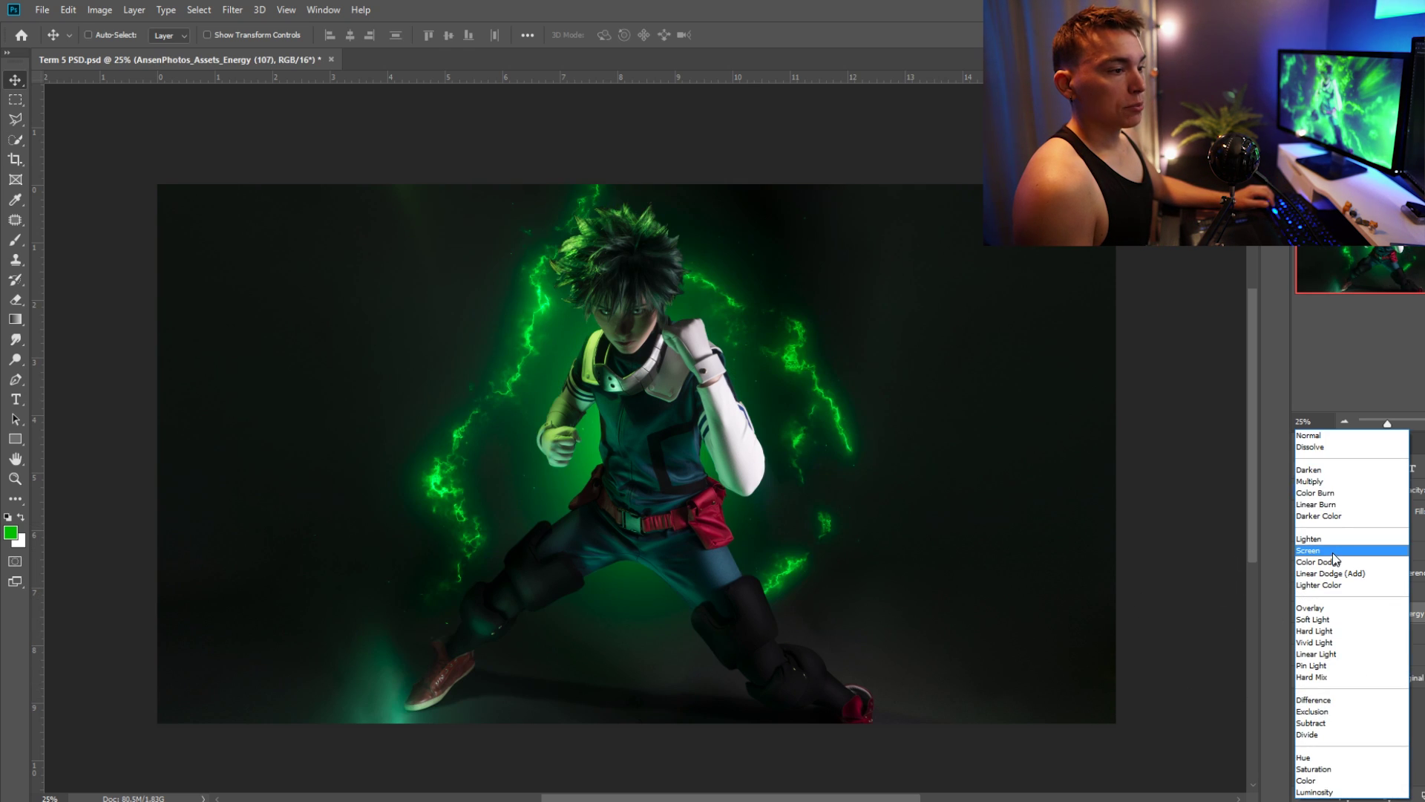
click(1333, 553)
scroll(720, 383, up, 1)
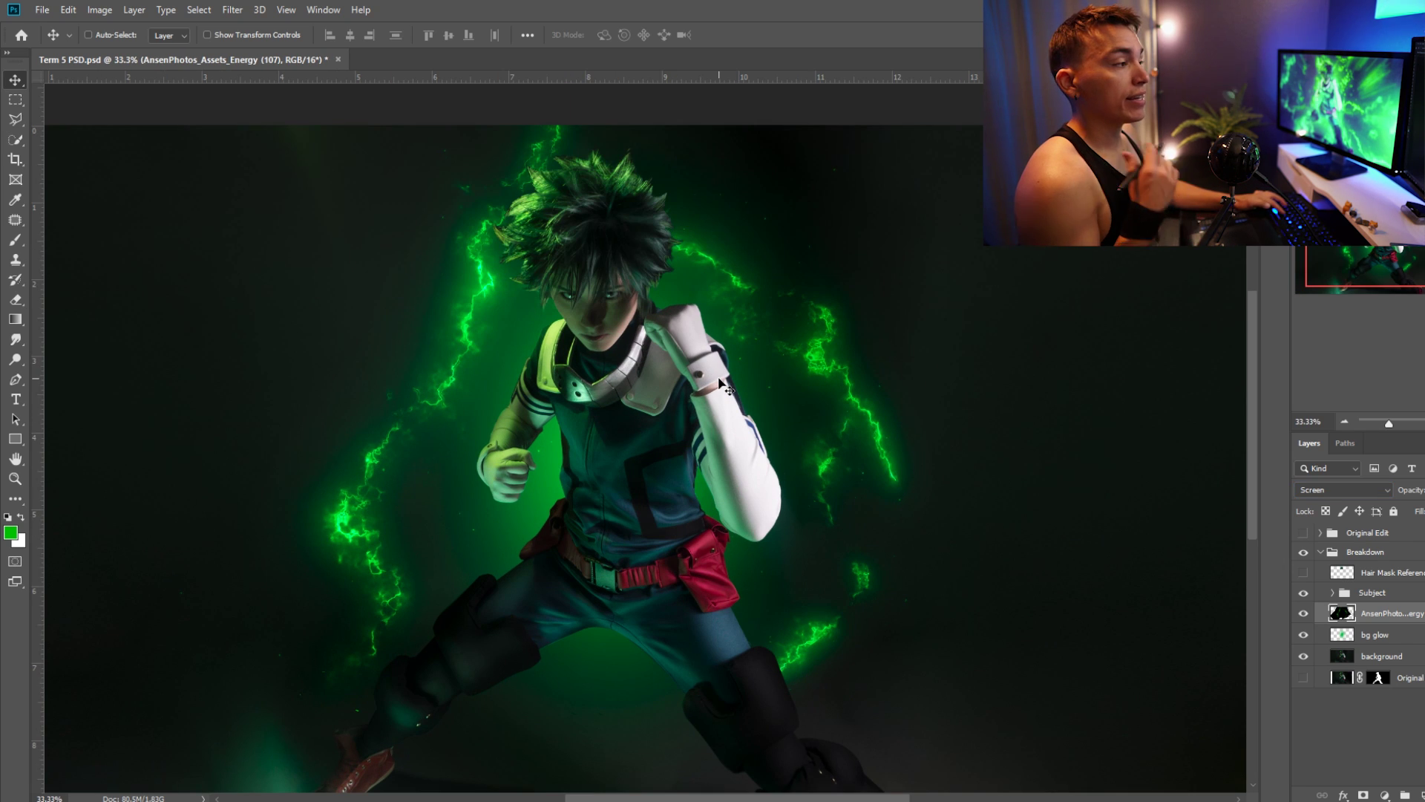
Apply a Gaussian Blur with a 5.0 pixel radius to the merged energy layer
key(ctrl+alt+f)
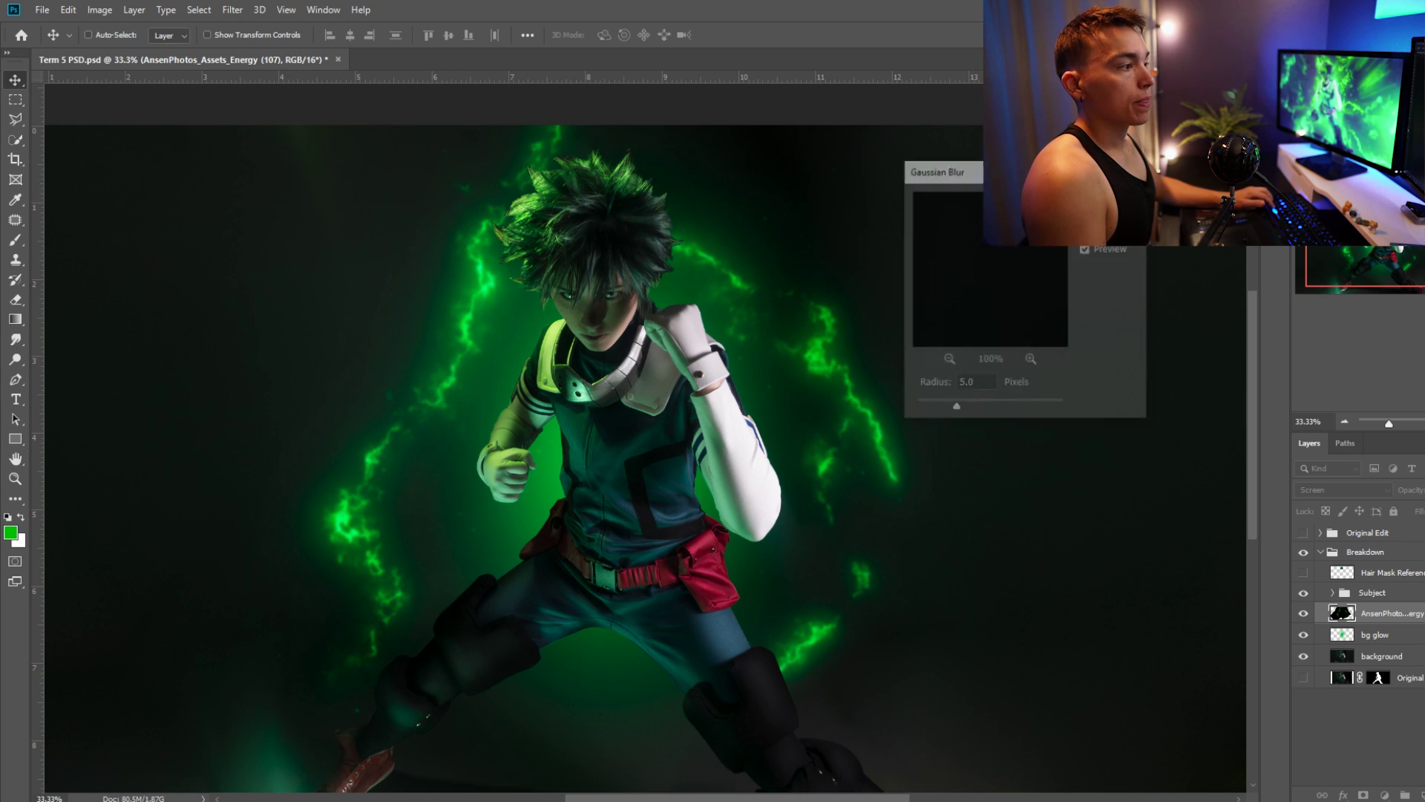
key(Return)
scroll(839, 371, down, 1)
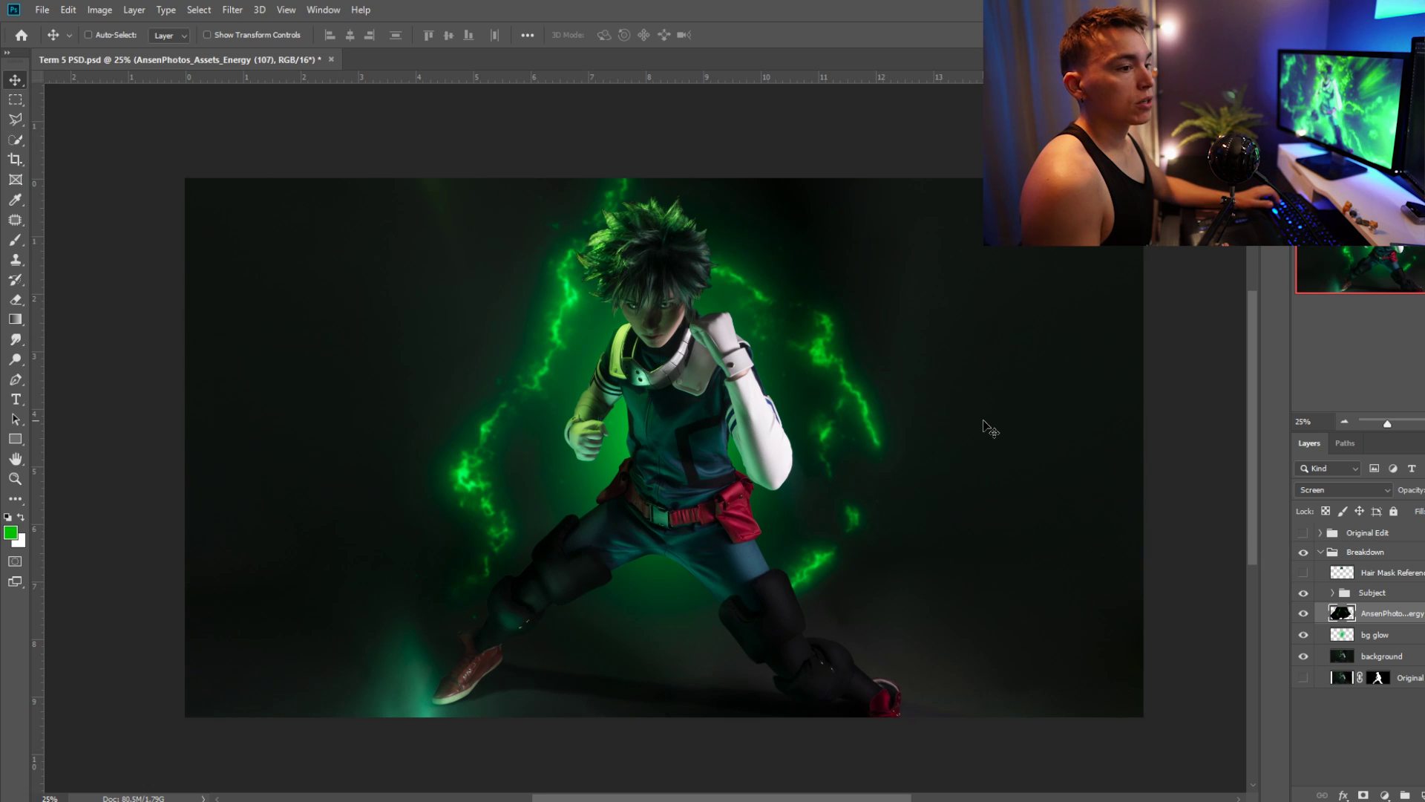
Duplicate the blurred energy layer and apply a Radial Blur to the copy with amount 100, Zoom method and Good quality
key(ctrl)
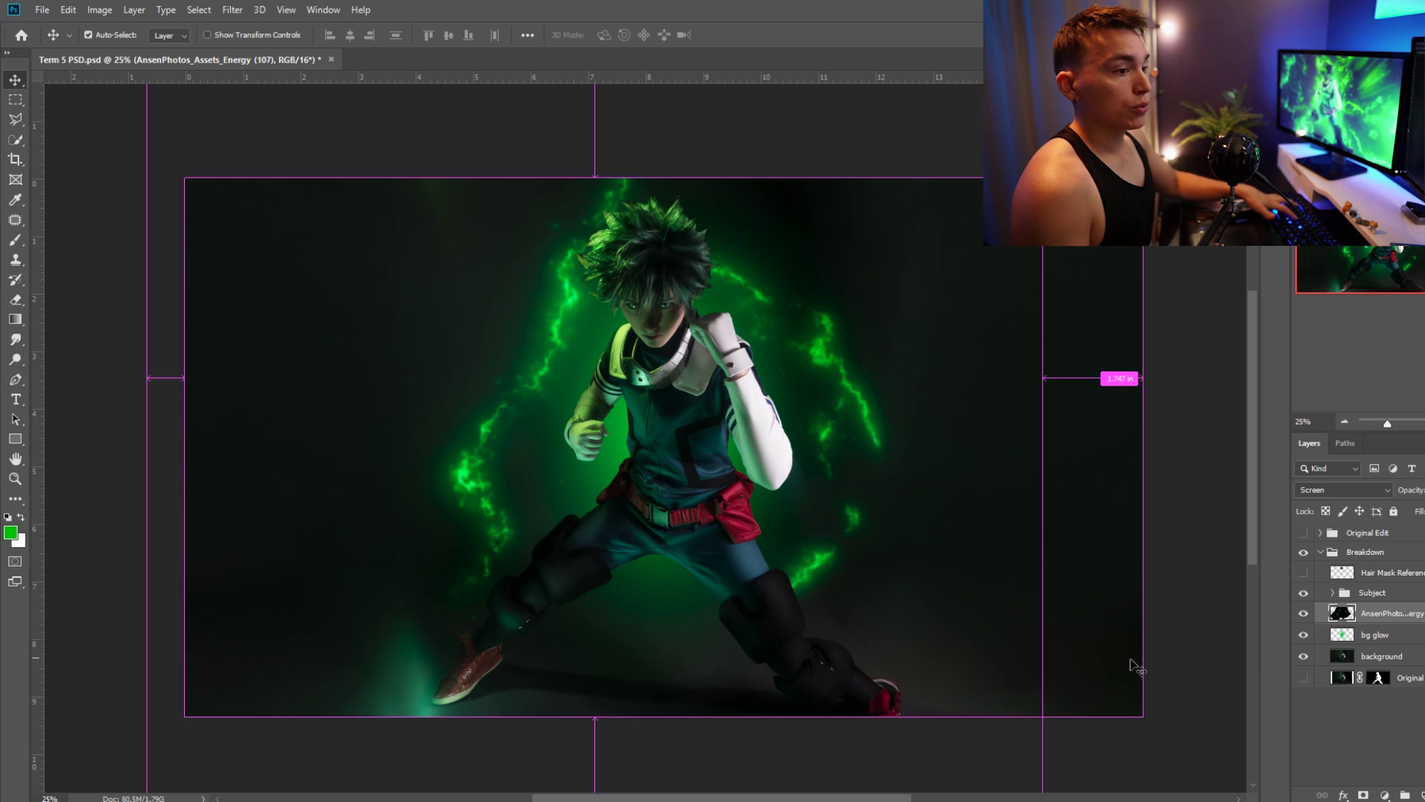
key(ctrl+j)
click(236, 11)
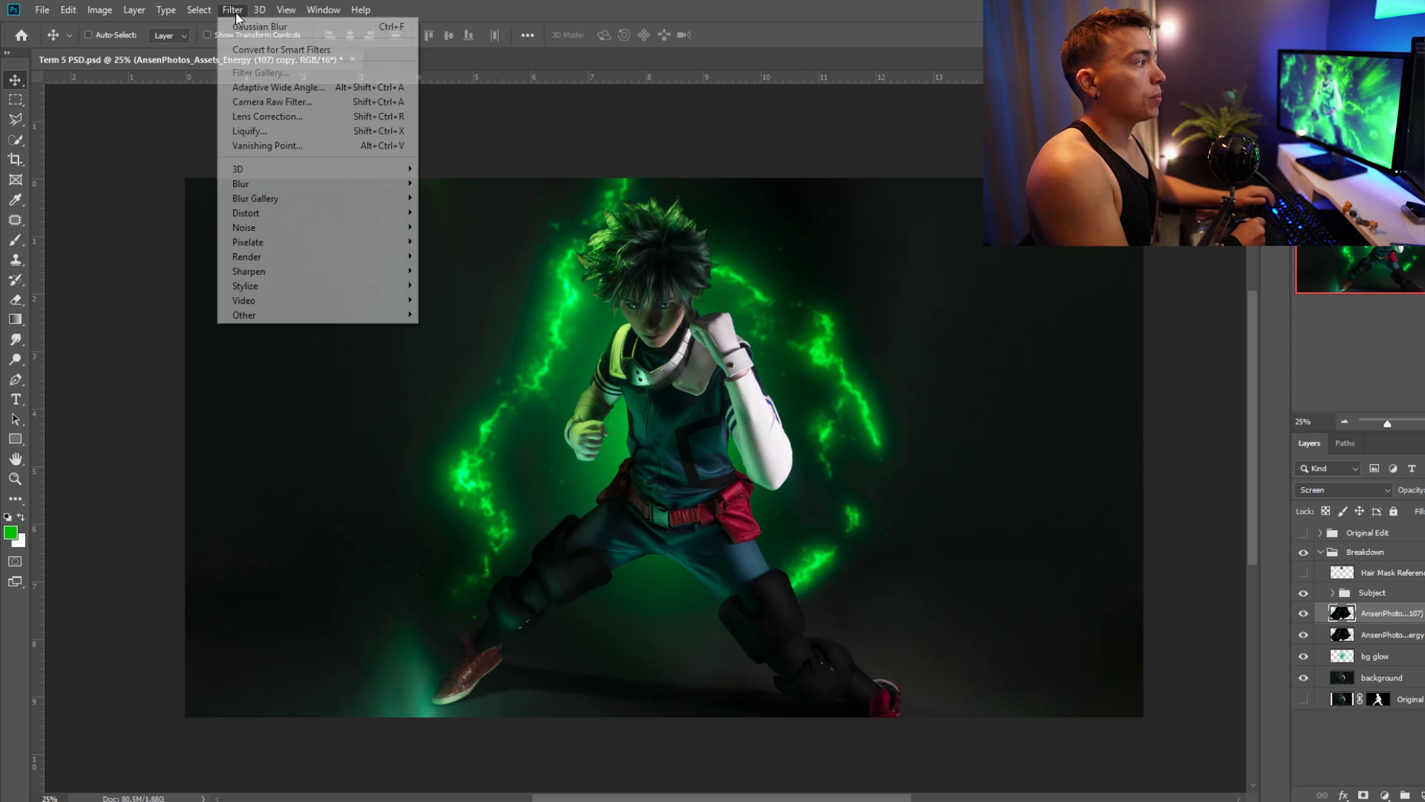
mouse_move(286, 184)
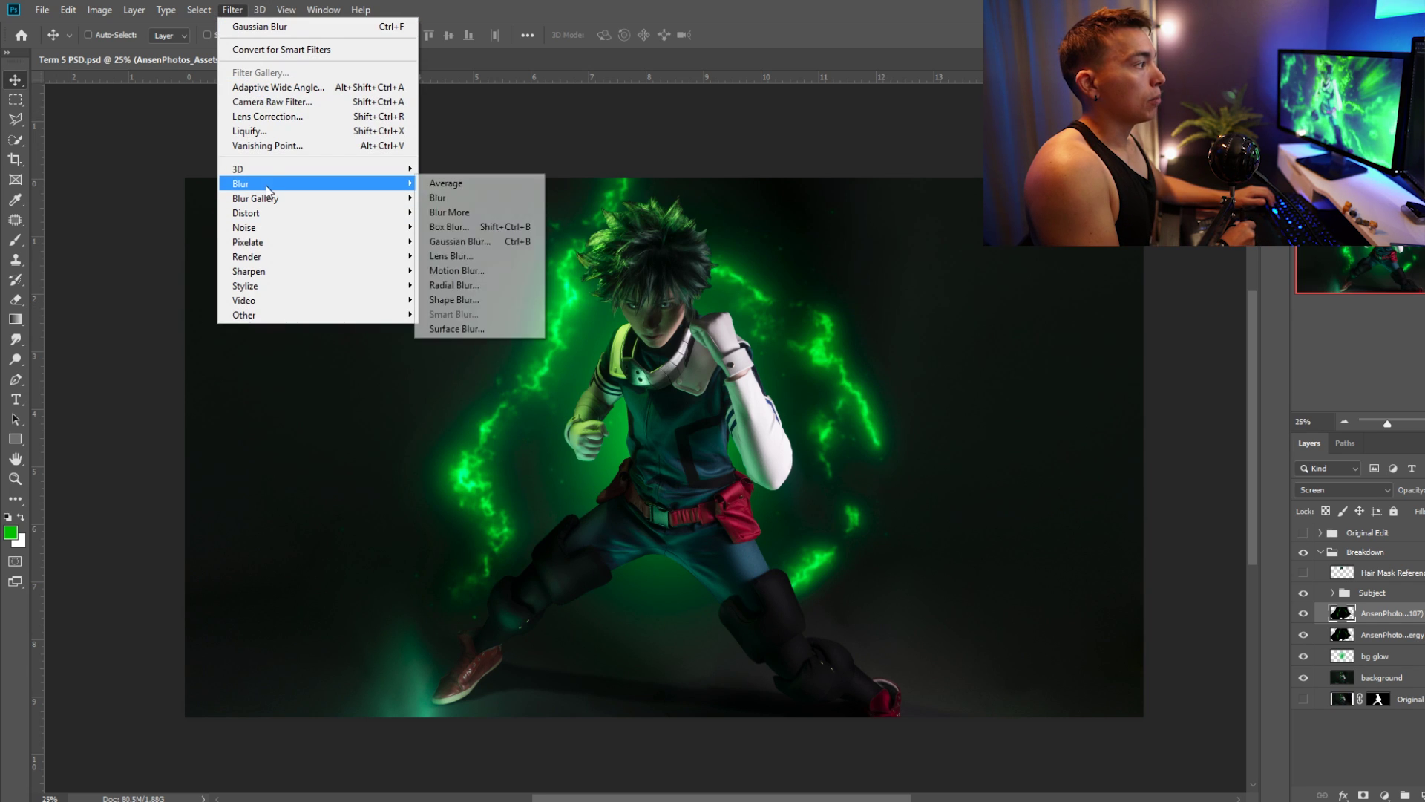
click(470, 288)
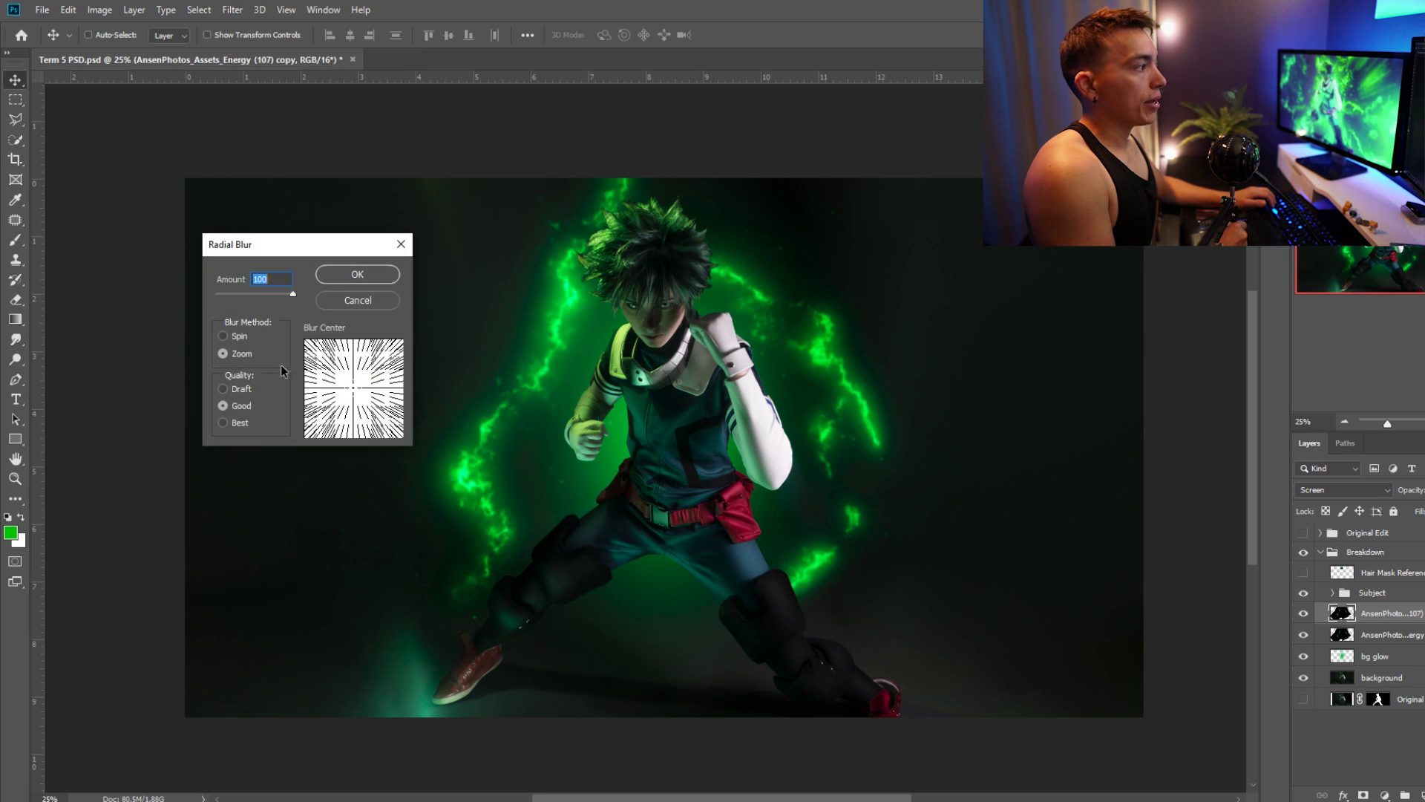
click(228, 352)
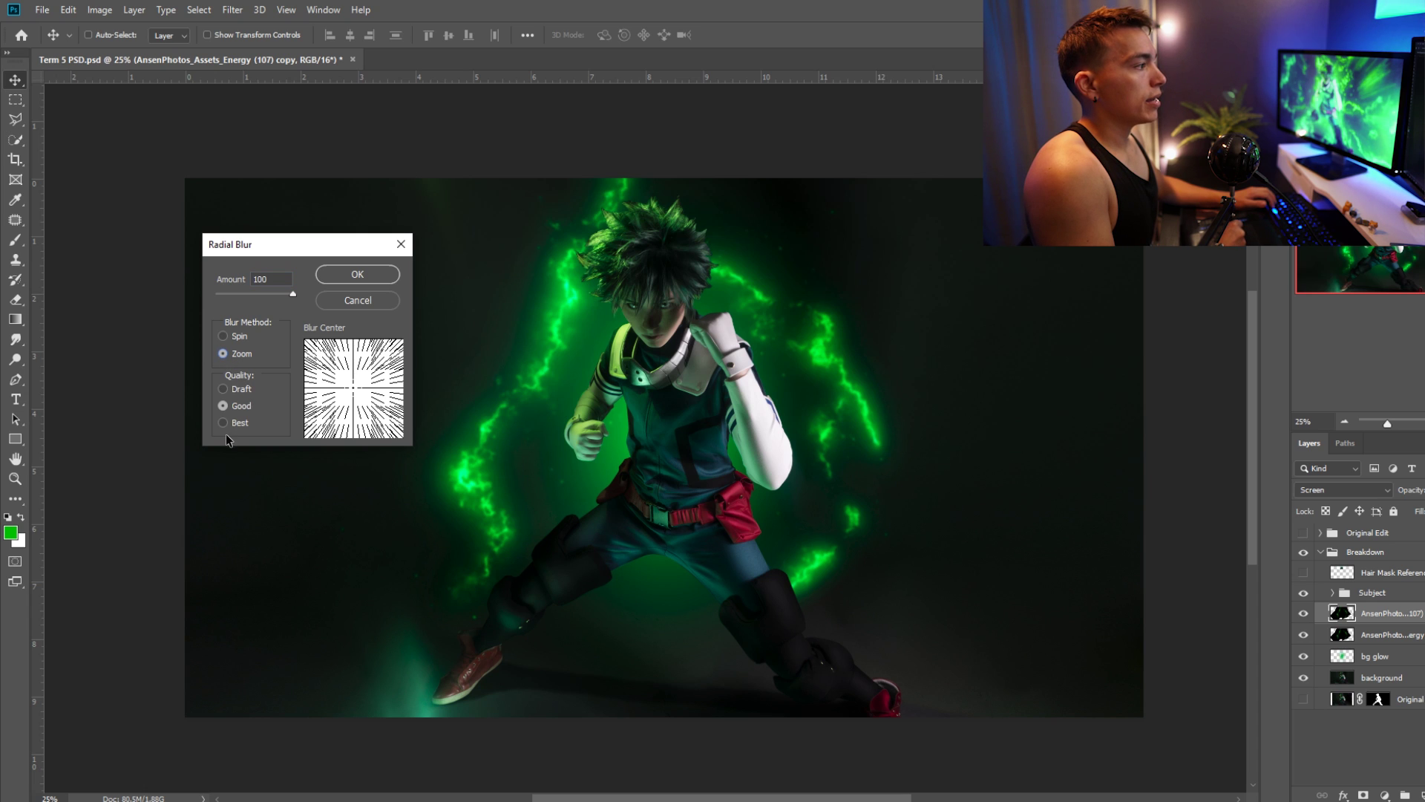
click(344, 276)
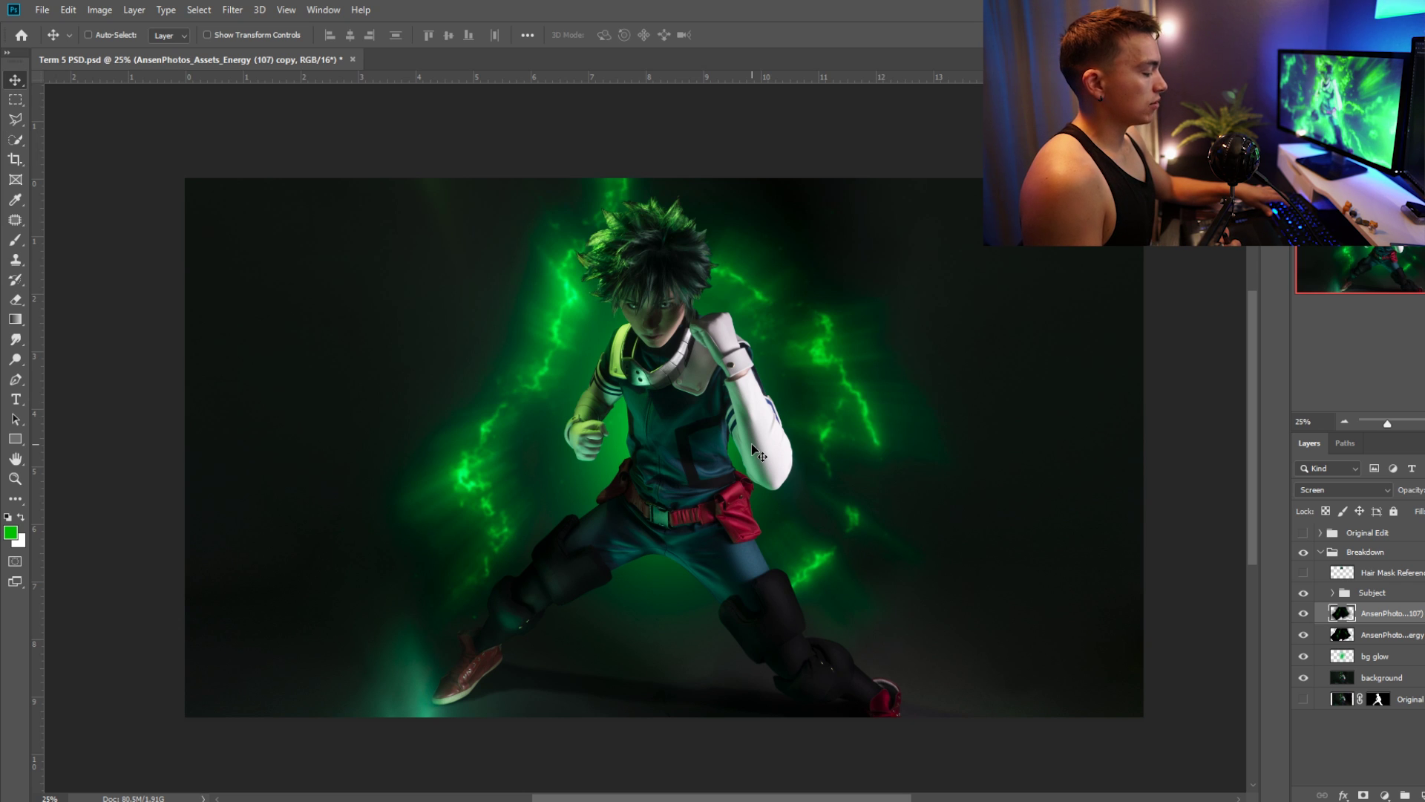
Repeat the Radial Blur on the energy copy and enlarge the layer so its light rays spread out around the character
key(ctrl+f)
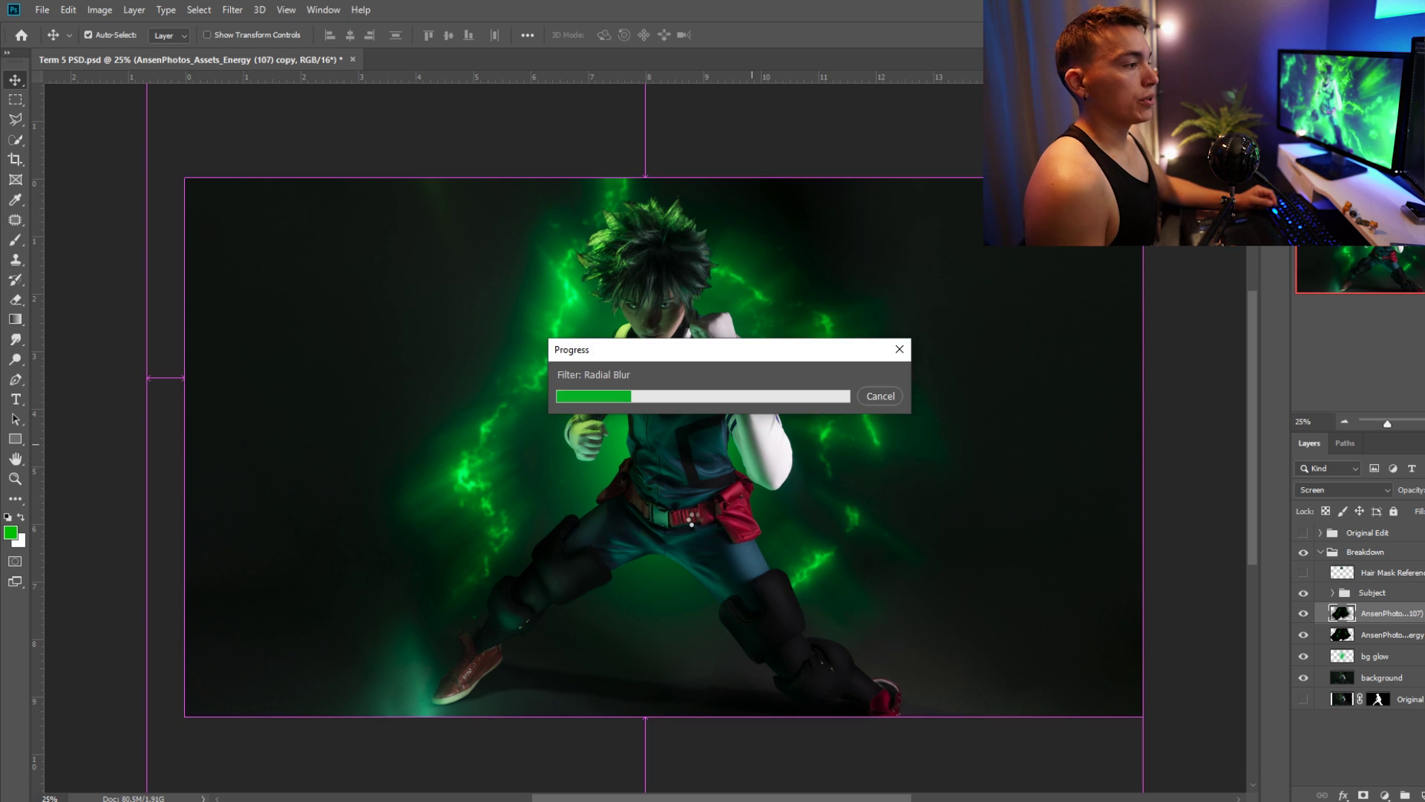
key(ctrl+t)
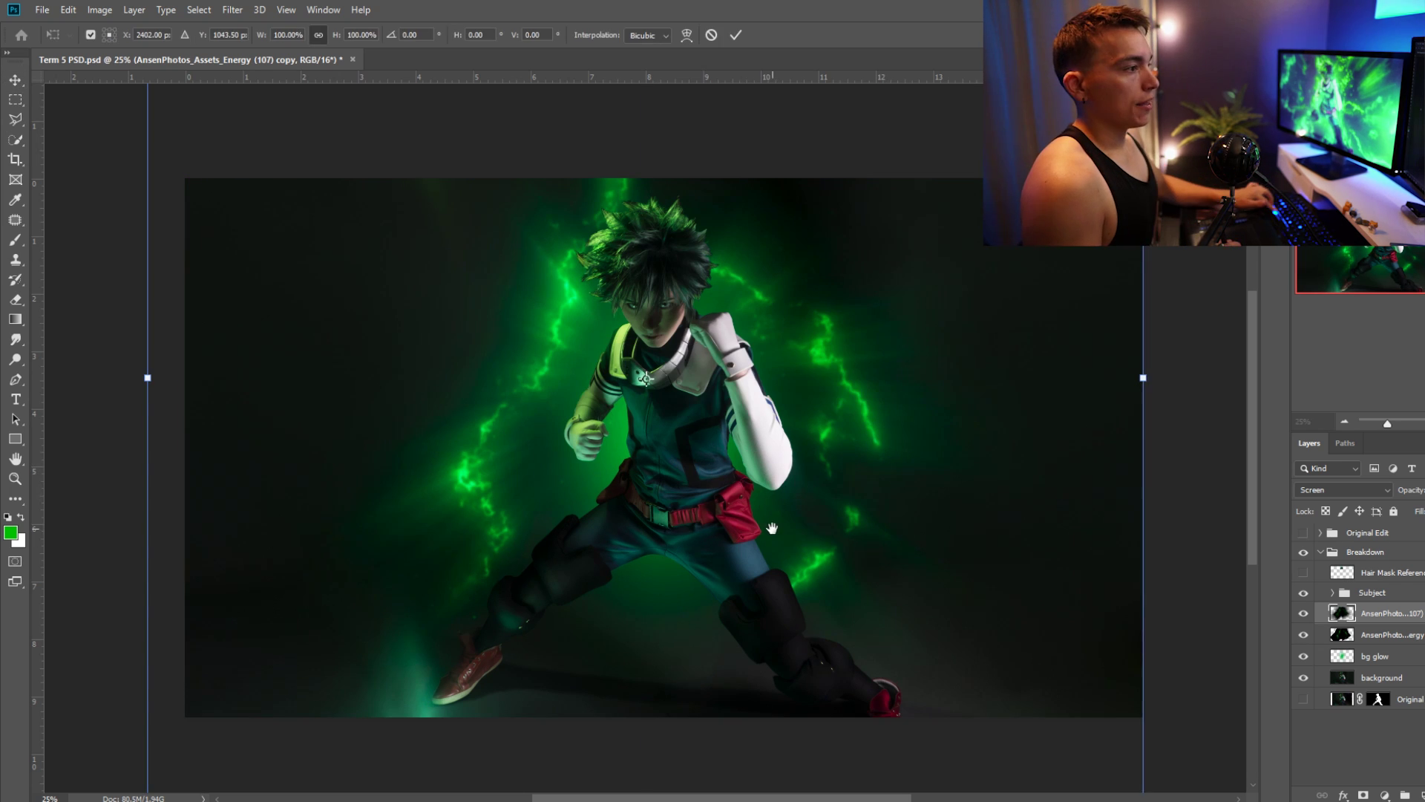
alt+click(772, 518)
alt+click(772, 518)
drag(732, 516, 795, 582)
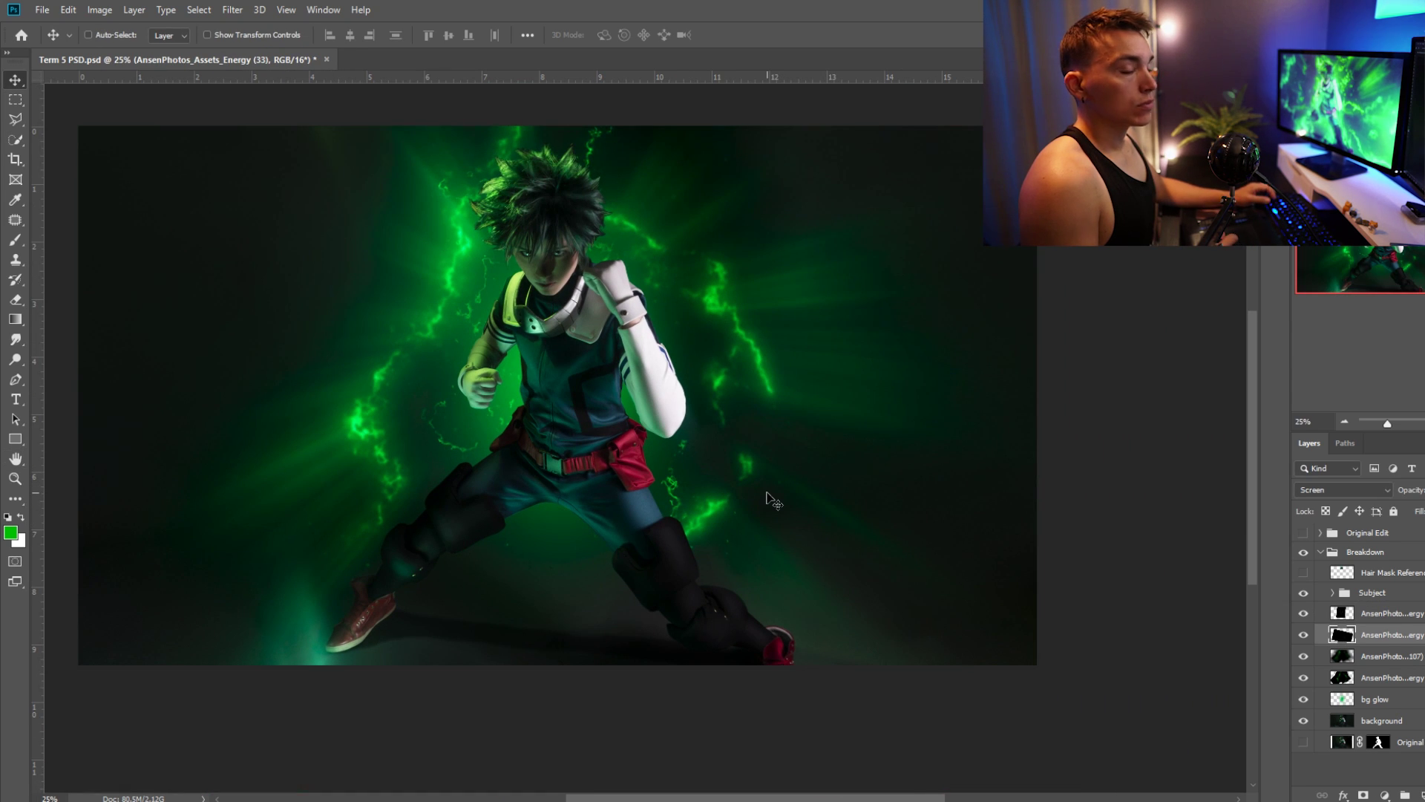
Group the energy layers and the bg glow layer into a group named bg fx
click(1412, 620)
shift+click(1392, 699)
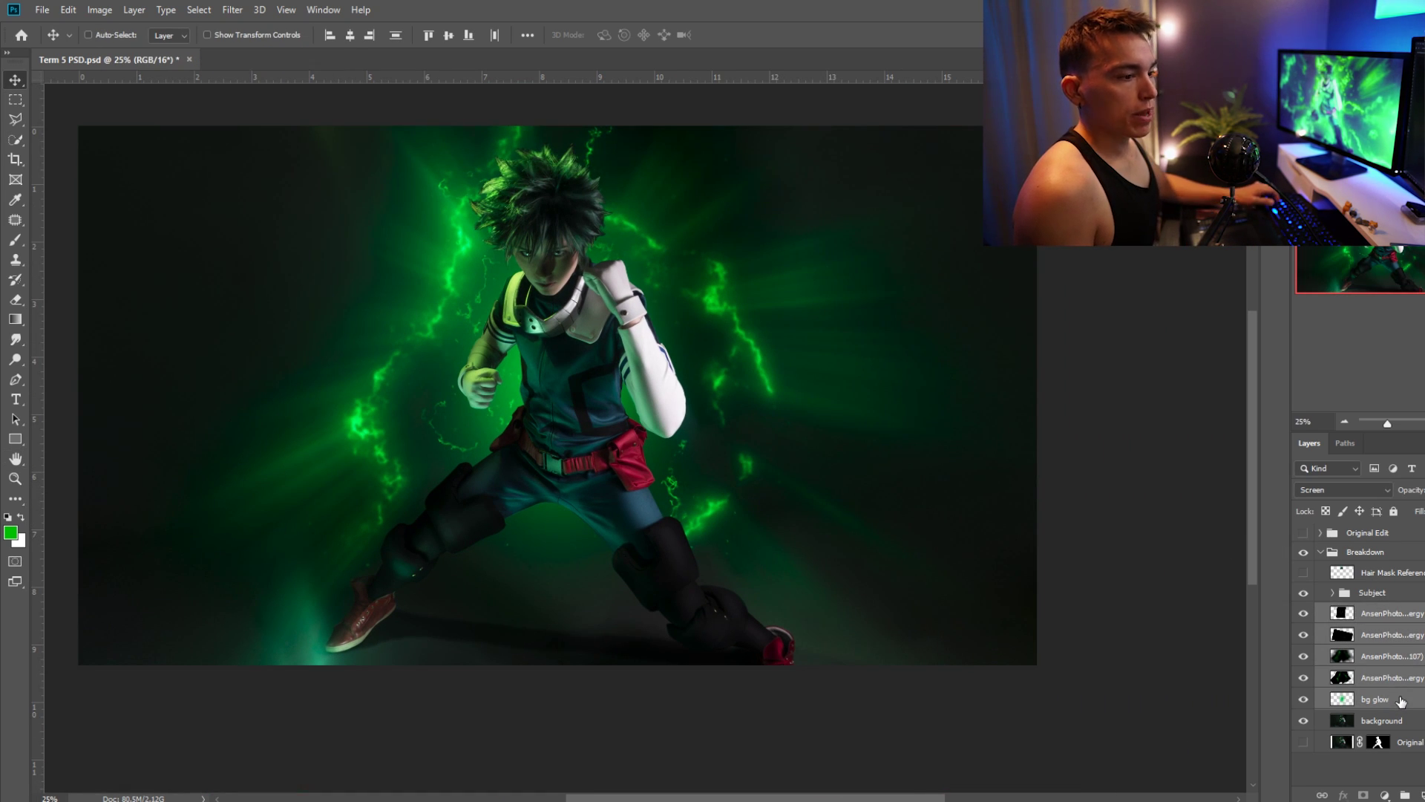
key(ctrl+g)
double_click(1372, 613)
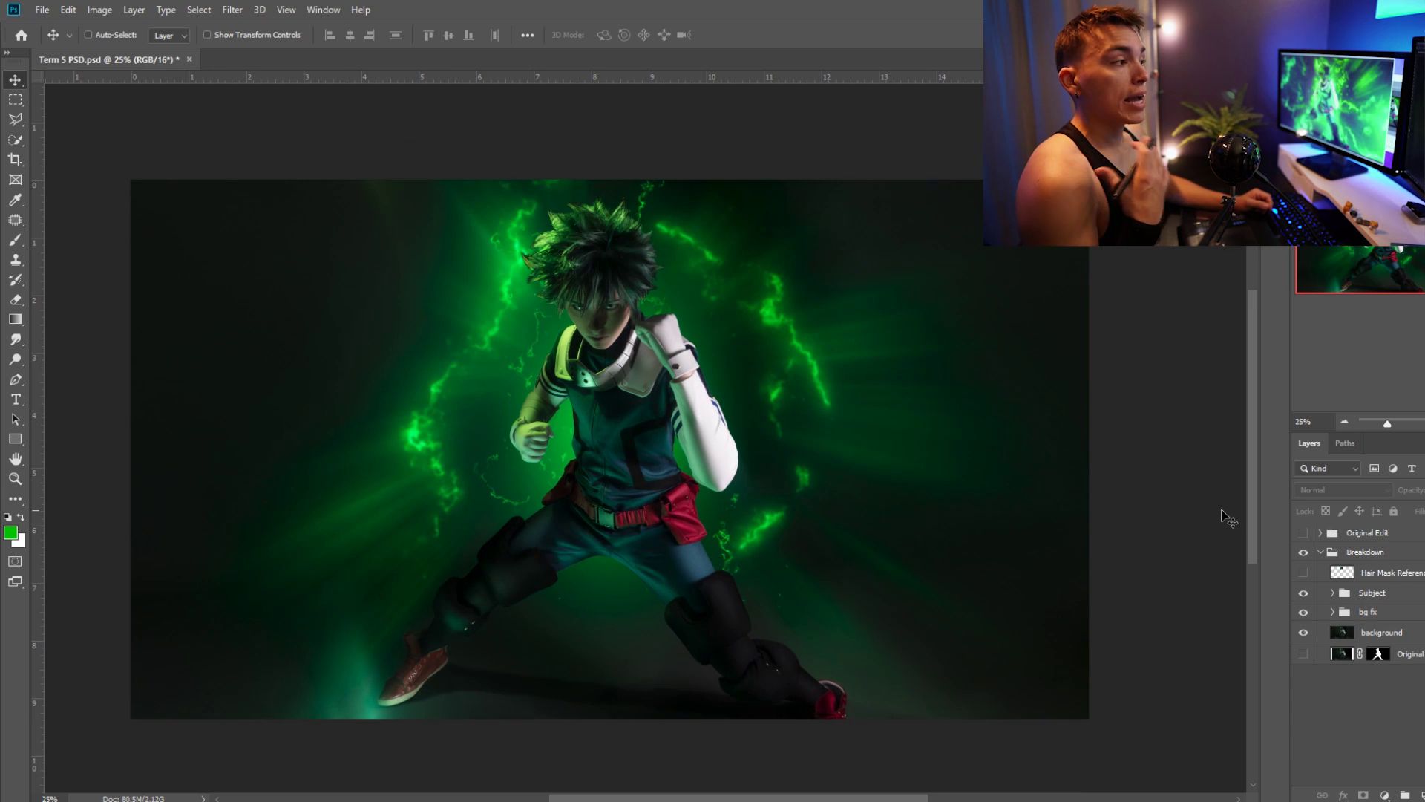
Place AnsenPhotos_Assets_Energy (98) above the Subject group, scaled to about 9% and rotated about 141° over the bent leg, with Screen blending
drag(1229, 519, 720, 404)
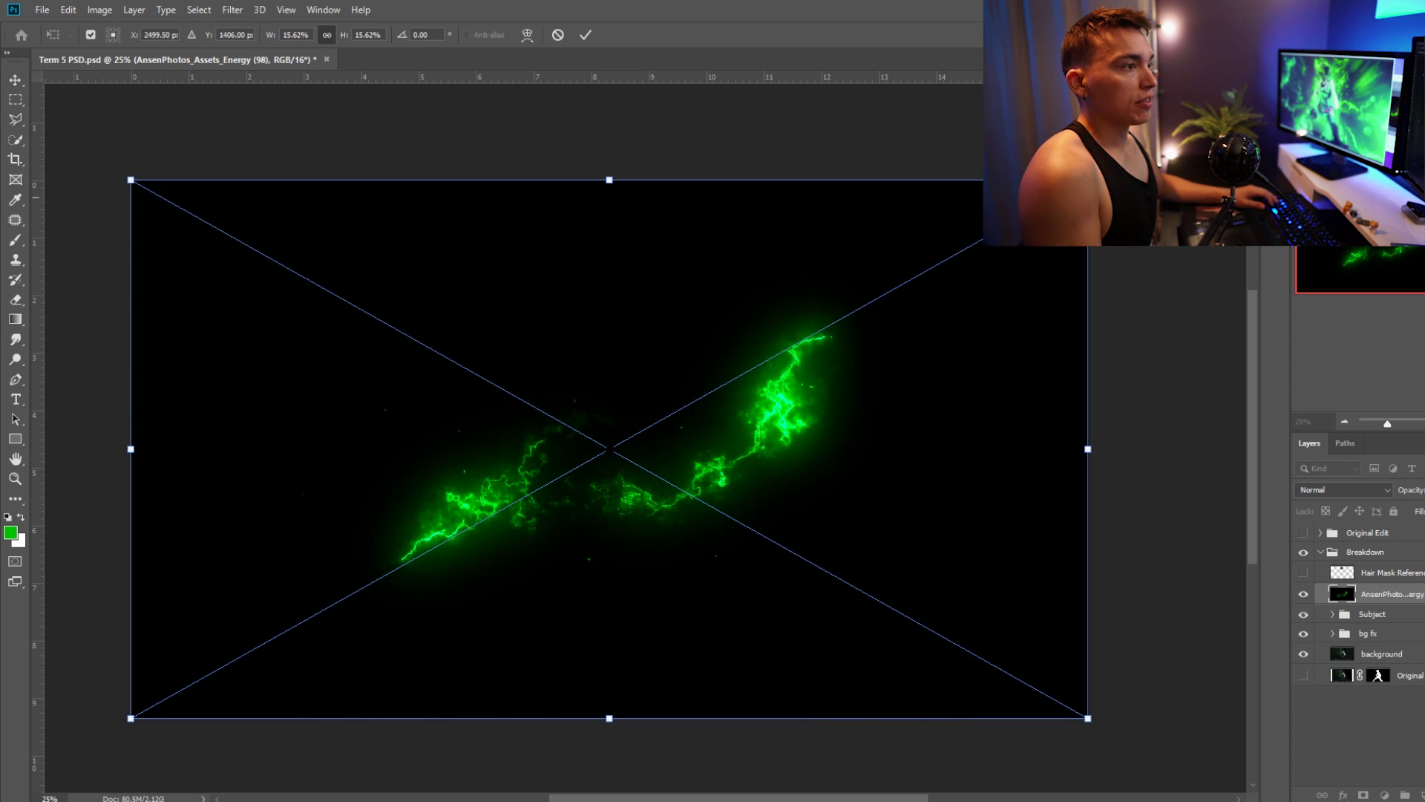
drag(1088, 179, 320, 791)
click(1325, 492)
click(1342, 403)
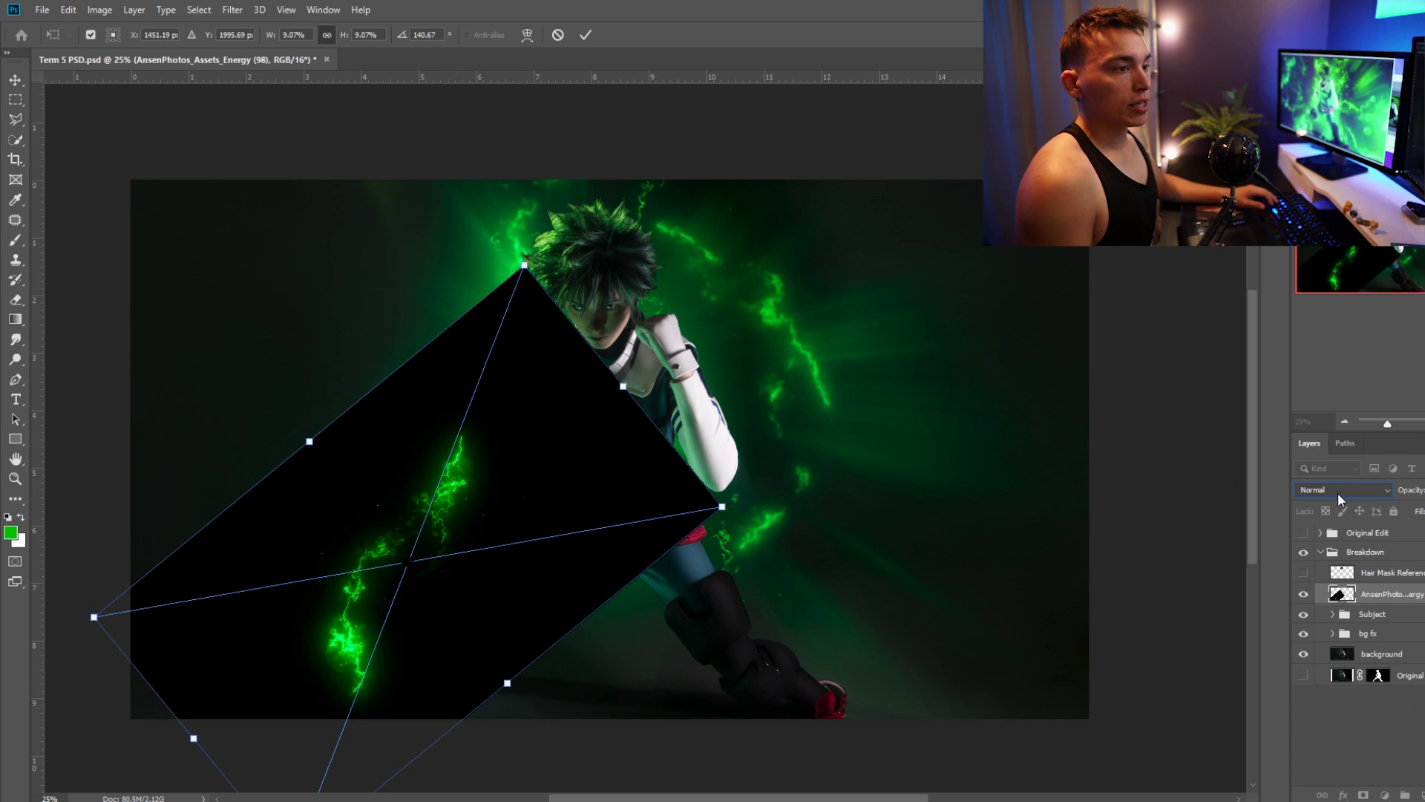
click(1318, 496)
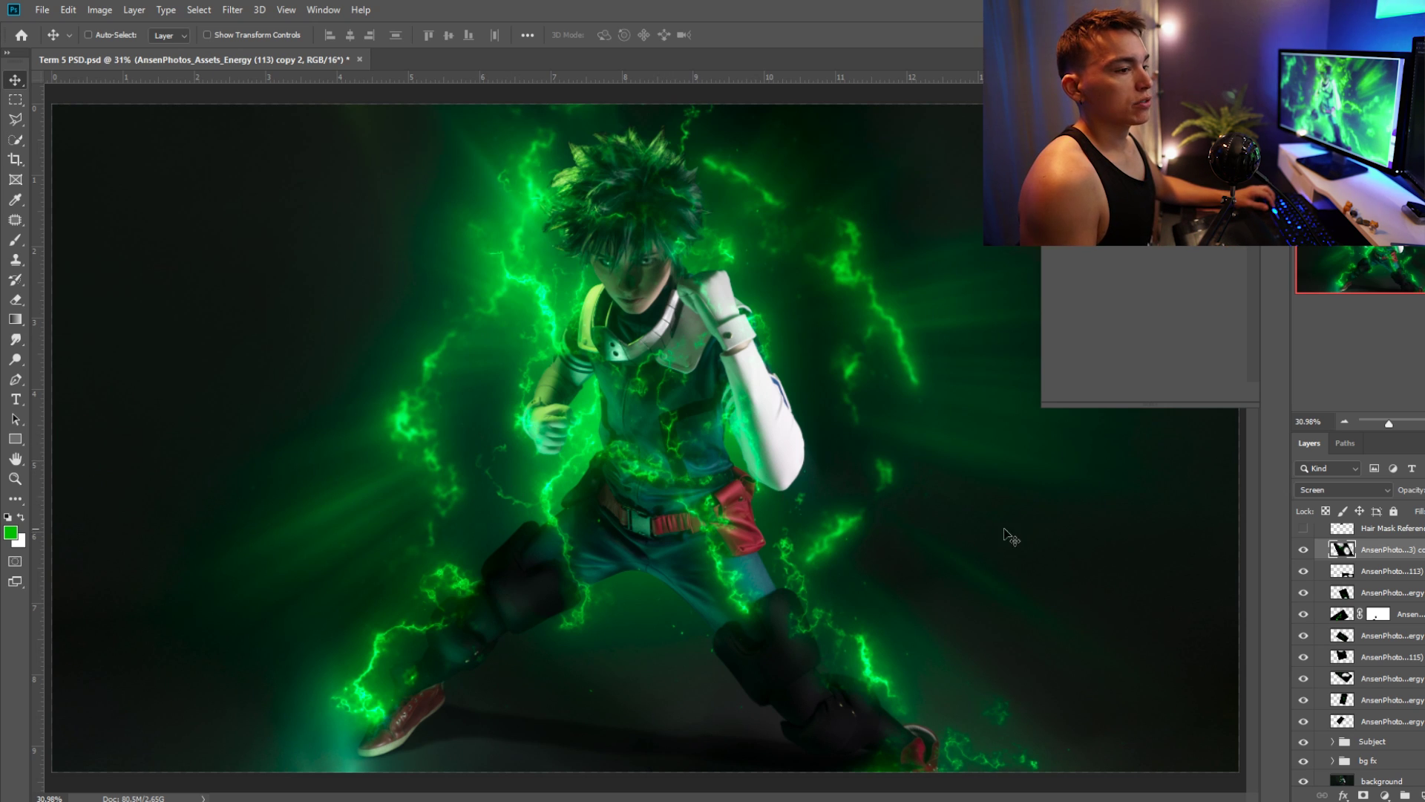
Adjust the hue of the energy layers around the subject with Hue/Saturation so their greens match
key(ctrl+u)
drag(1028, 367, 1045, 379)
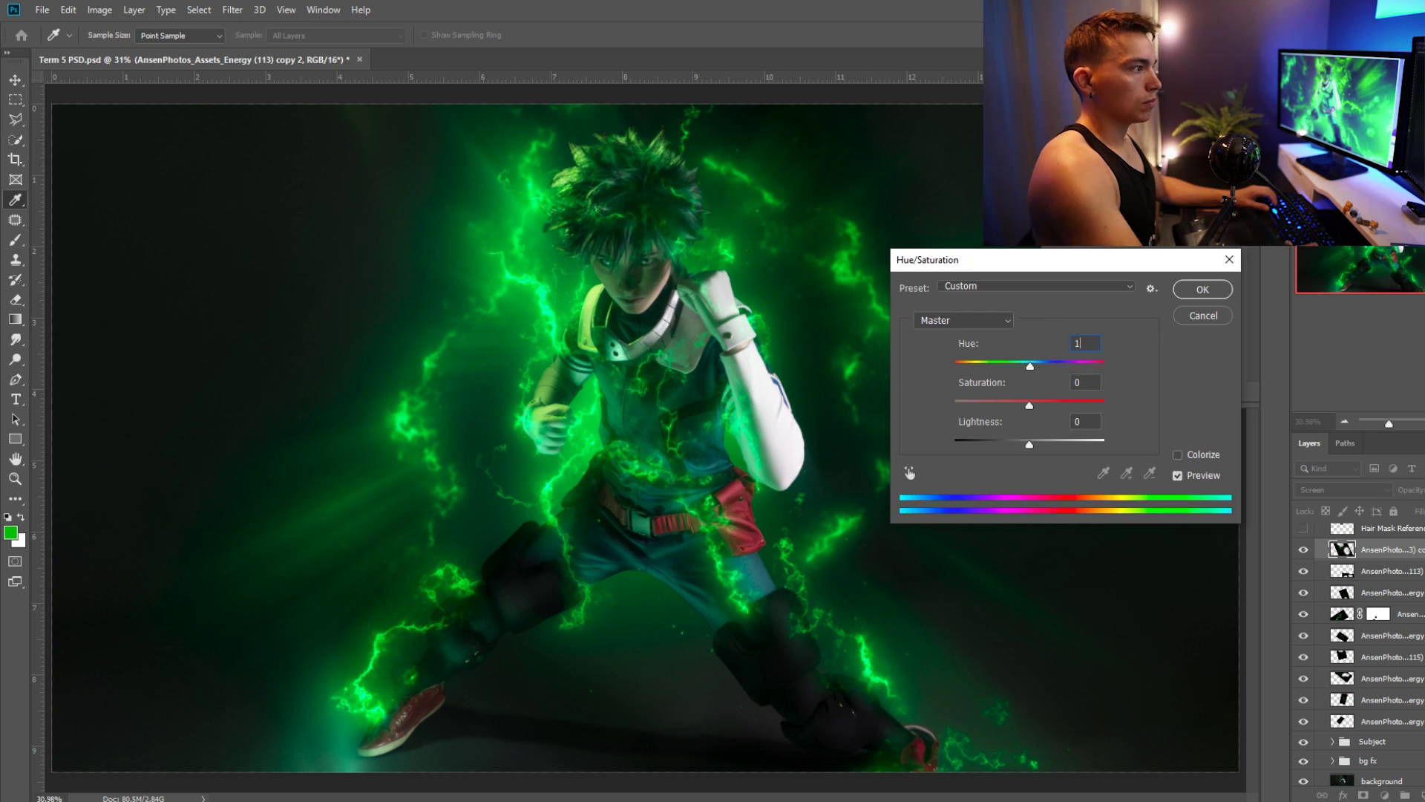
key(Return)
key(v)
click(1380, 614)
click(1388, 720)
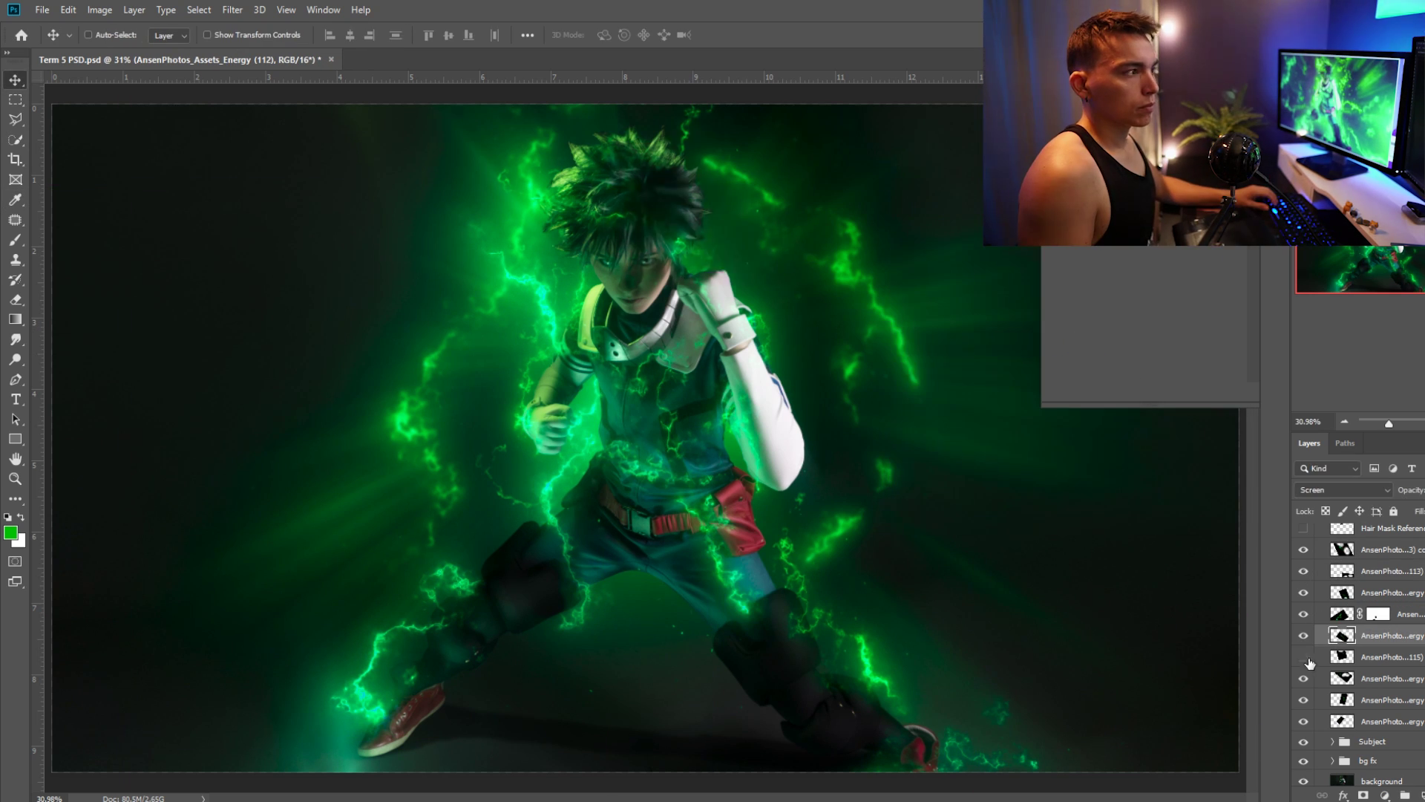
key(ctrl+u)
key(Return)
key(ctrl+minus)
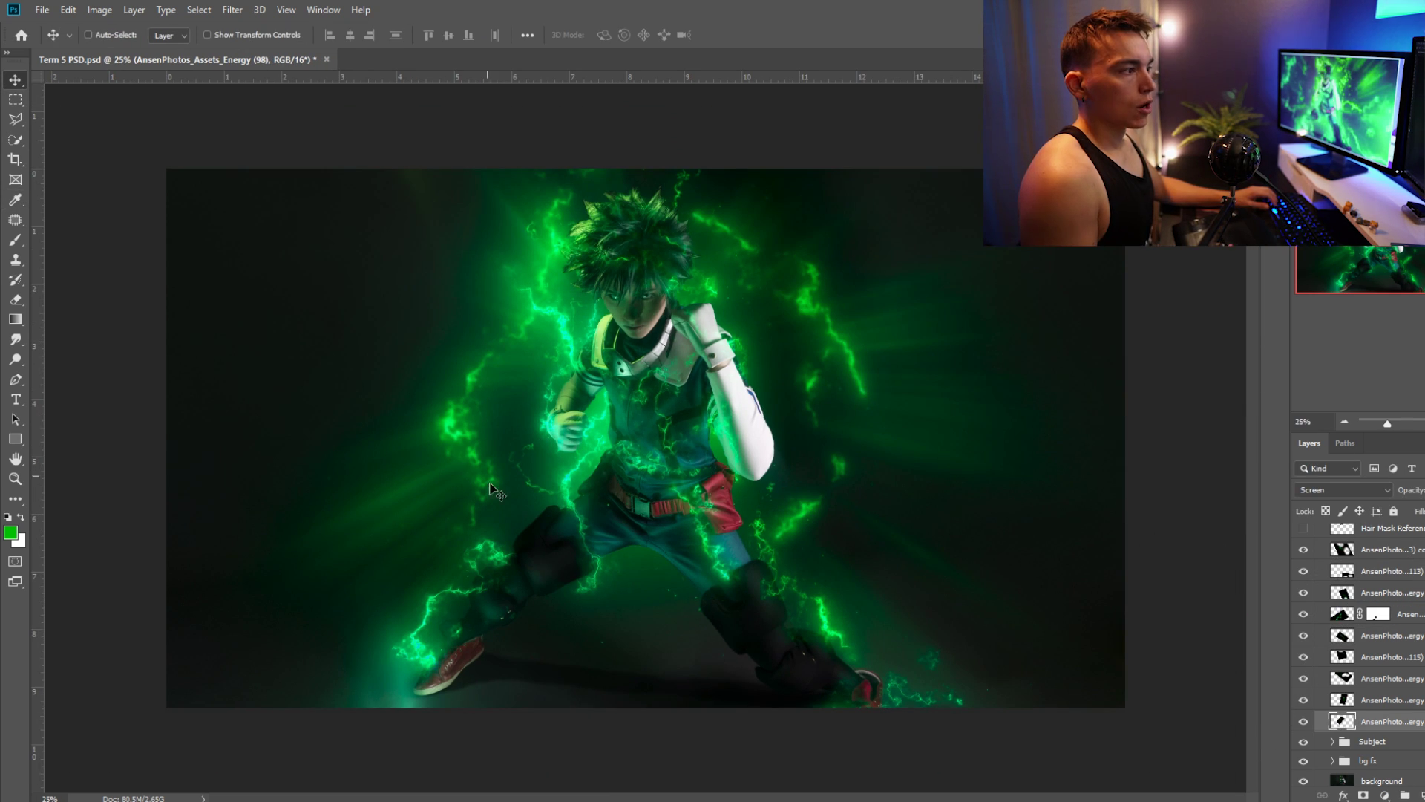
Group all the energy layers above the Subject group and name the group Subject fx
click(1418, 551)
key(ctrl+g)
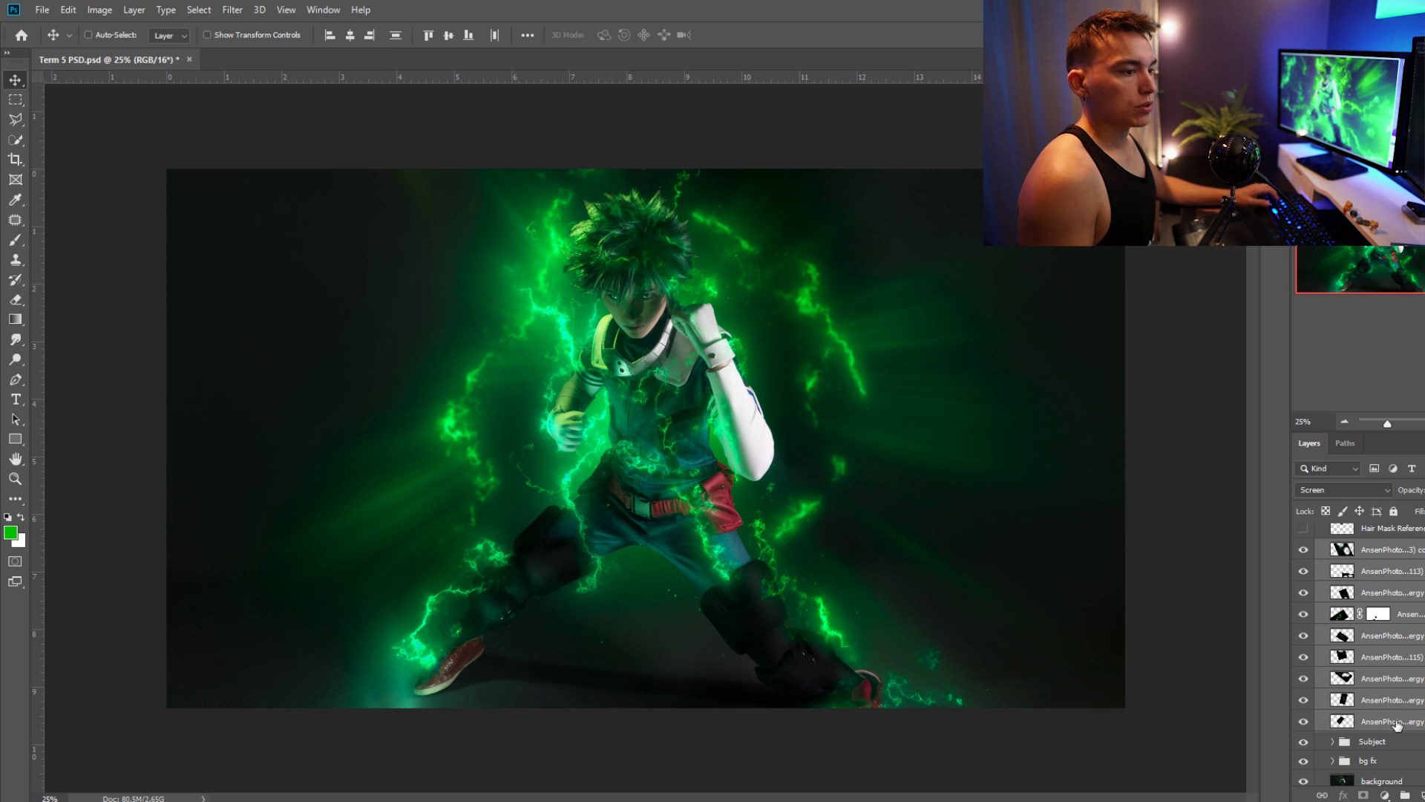
double_click(1373, 592)
text(Subject fx)
key(Return)
Place AnsenPhotos_Assets_Energy (214) above the Subject fx group with Screen blending, flipped vertically into the image's upper-left corner
key(alt+Tab)
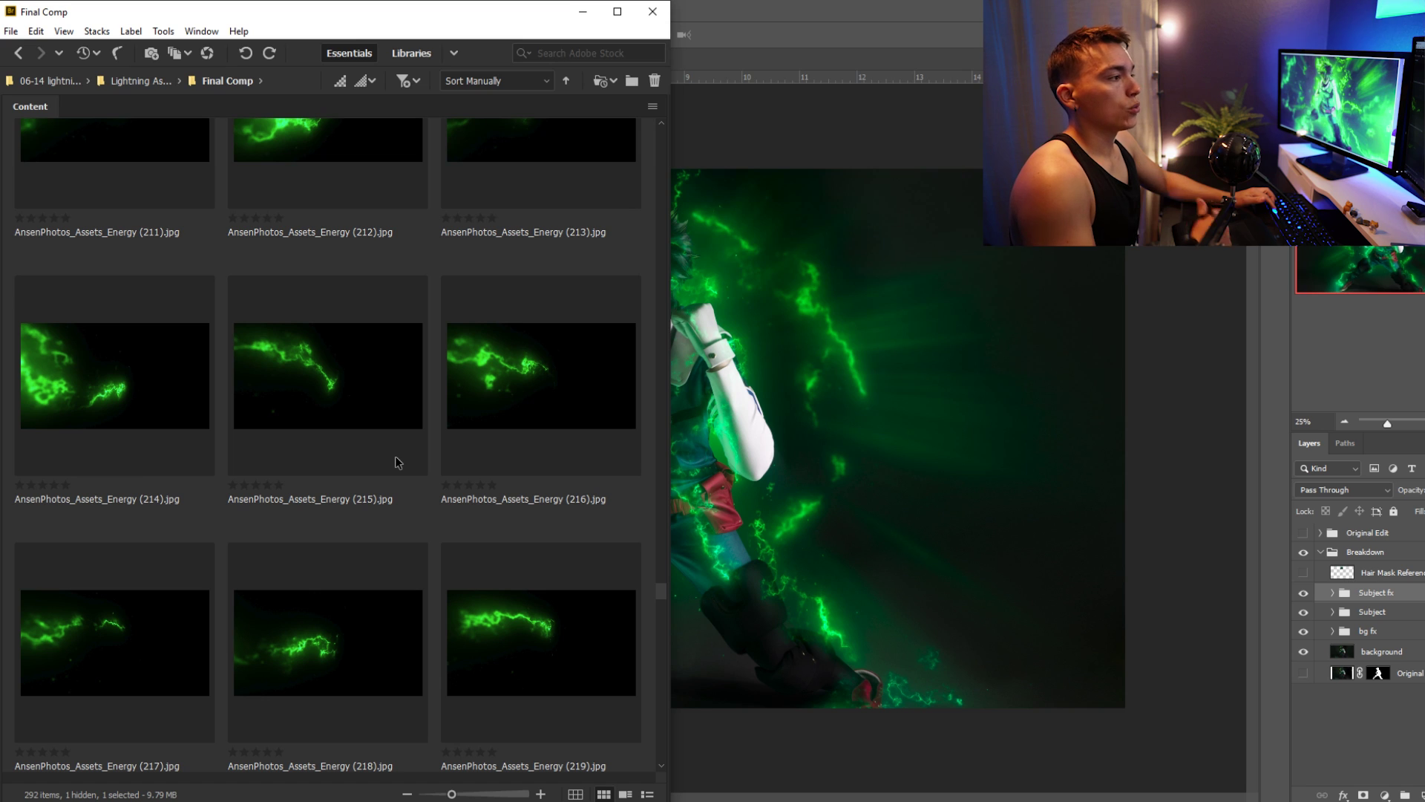
drag(119, 419, 621, 464)
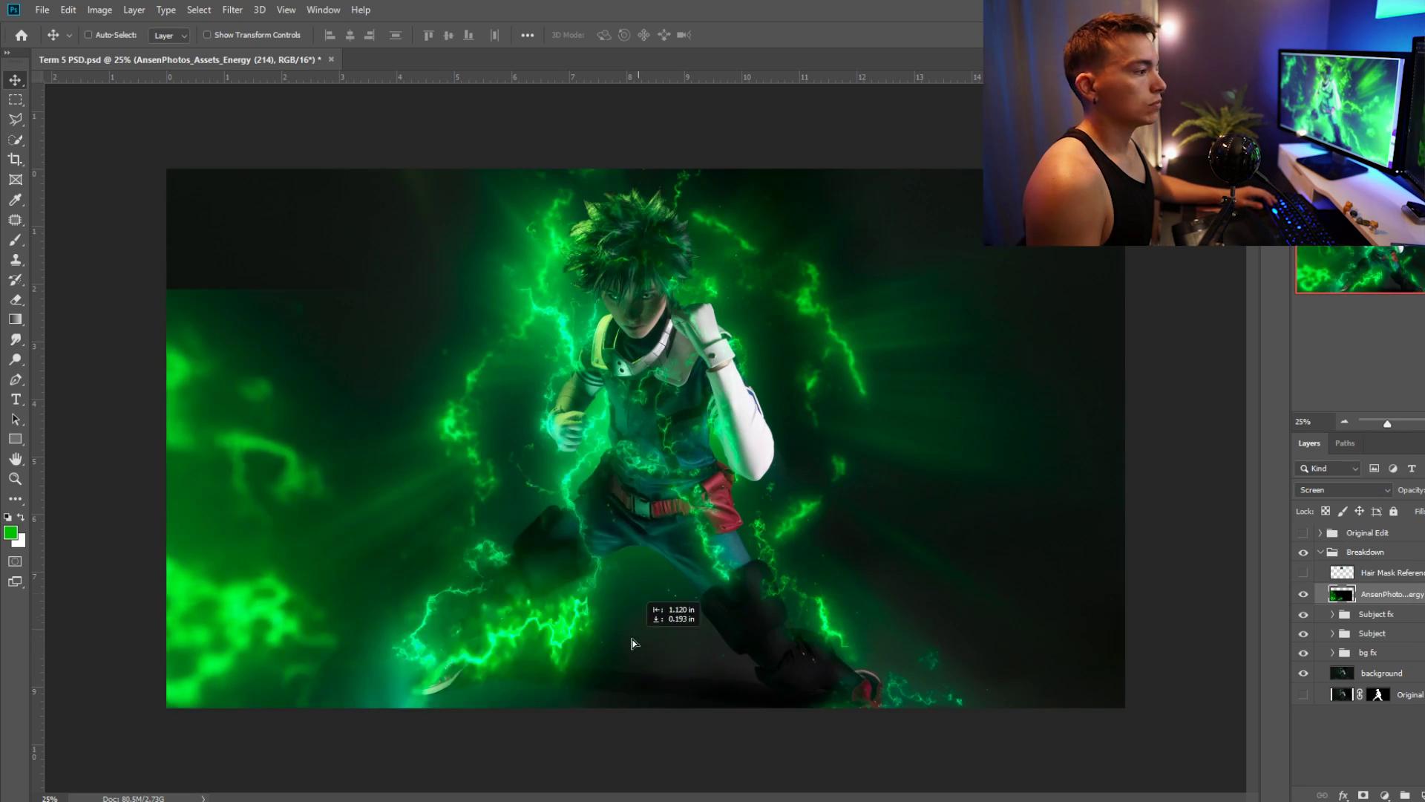
key(ctrl+t)
right_click(528, 445)
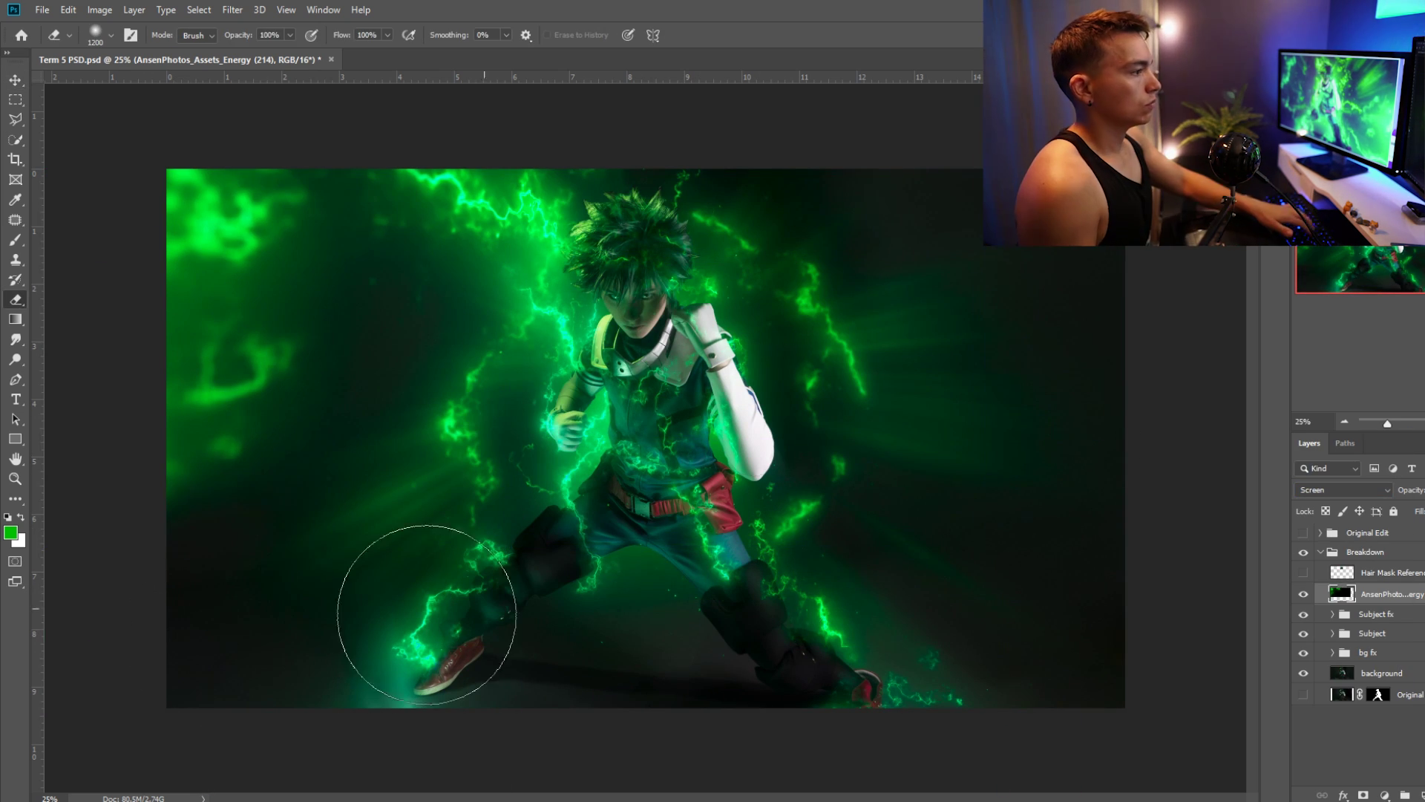
key(v)
Add AnsenPhotos_Assets_Energy (215) with Screen blending, rotated about -41° and placed in the image's lower-right corner
drag(1065, 386, 947, 426)
key(Return)
key(ctrl+t)
drag(854, 445, 938, 468)
drag(913, 152, 664, 108)
drag(1004, 491, 1104, 667)
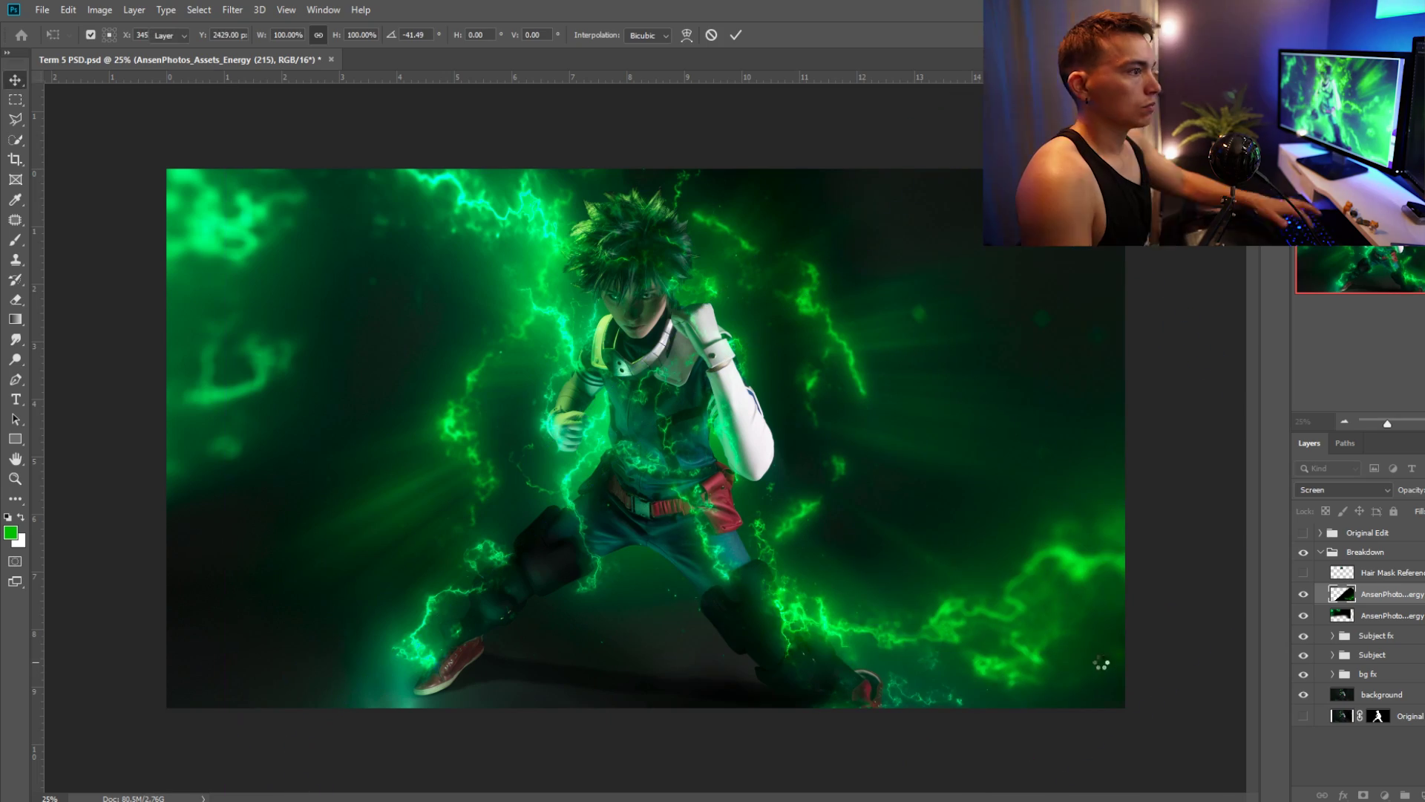
key(Return)
Add AnsenPhotos_Assets_Energy (217) with Screen blending over the image's lower-left corner
double_click(328, 366)
drag(965, 608, 865, 553)
key(Return)
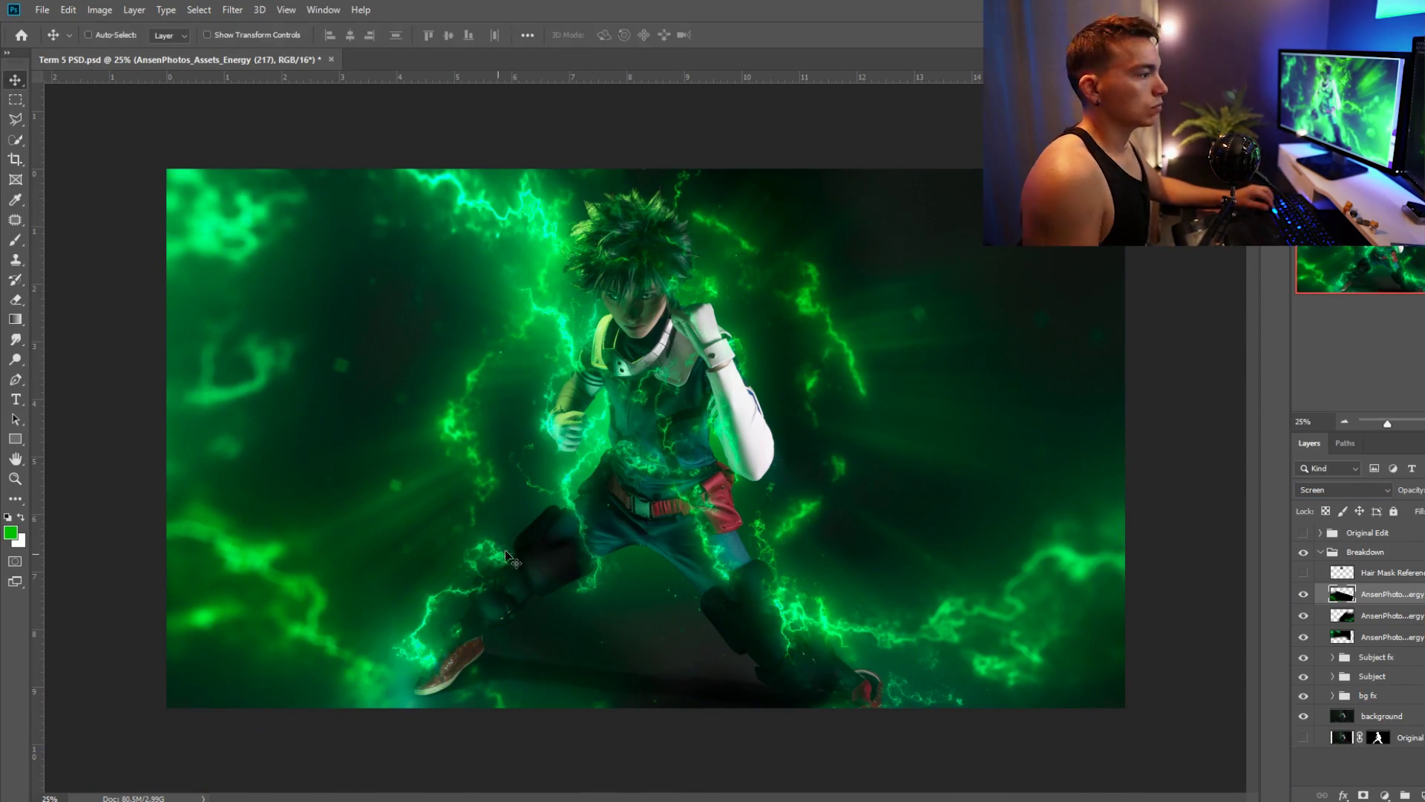
Add another energy image with Screen blending and group the foreground energy layers as fg fx
key(alt+Tab)
click(1345, 490)
drag(541, 690, 821, 346)
click(1320, 550)
key(ctrl+t)
key(Return)
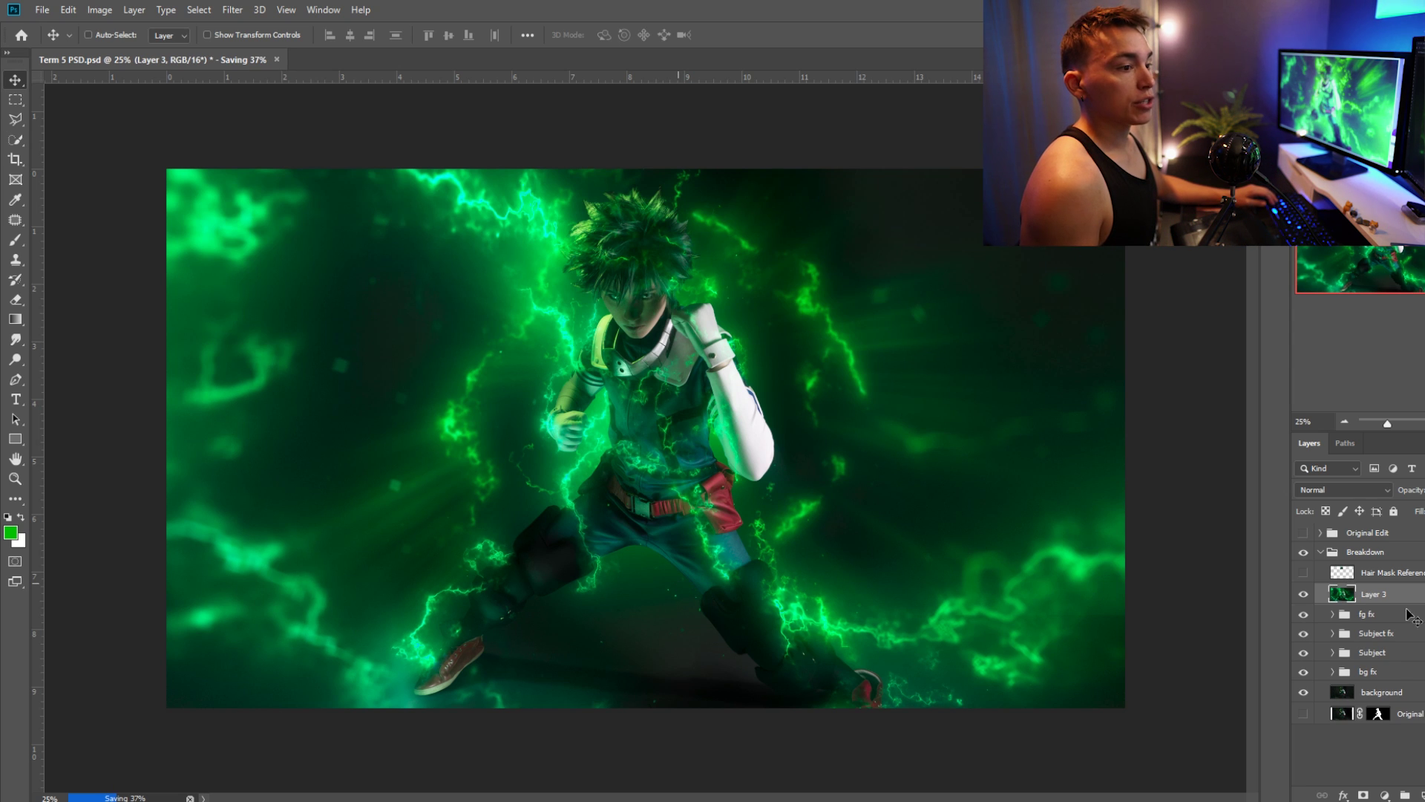
Set the merged copy of the composite above the fg fx group to Overlay blending
key(ctrl+v)
drag(754, 389, 754, 438)
click(1346, 489)
click(1310, 608)
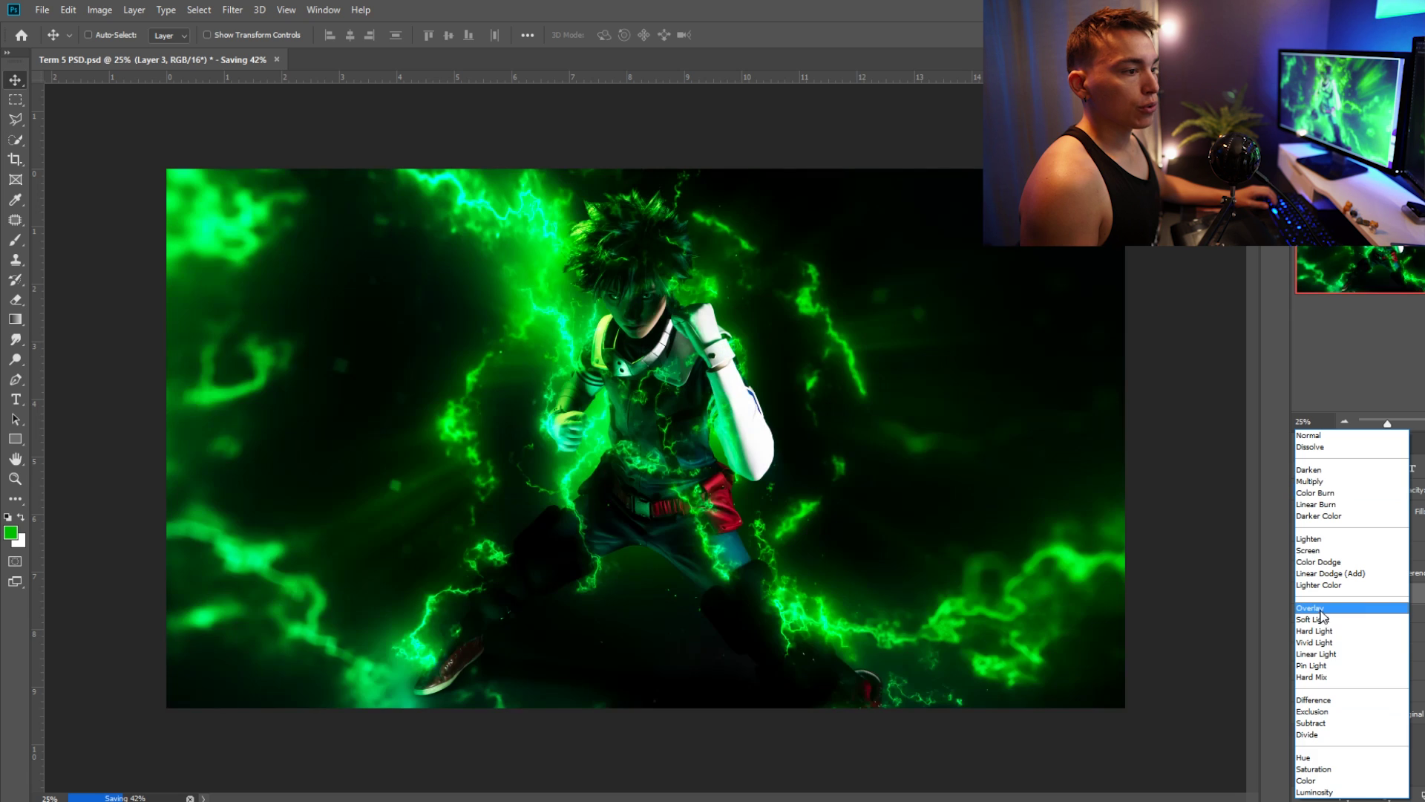
Apply a High Pass filter with a 3.0 pixel radius to the Overlay layer and name the layer sharpening
click(259, 10)
click(259, 10)
click(231, 9)
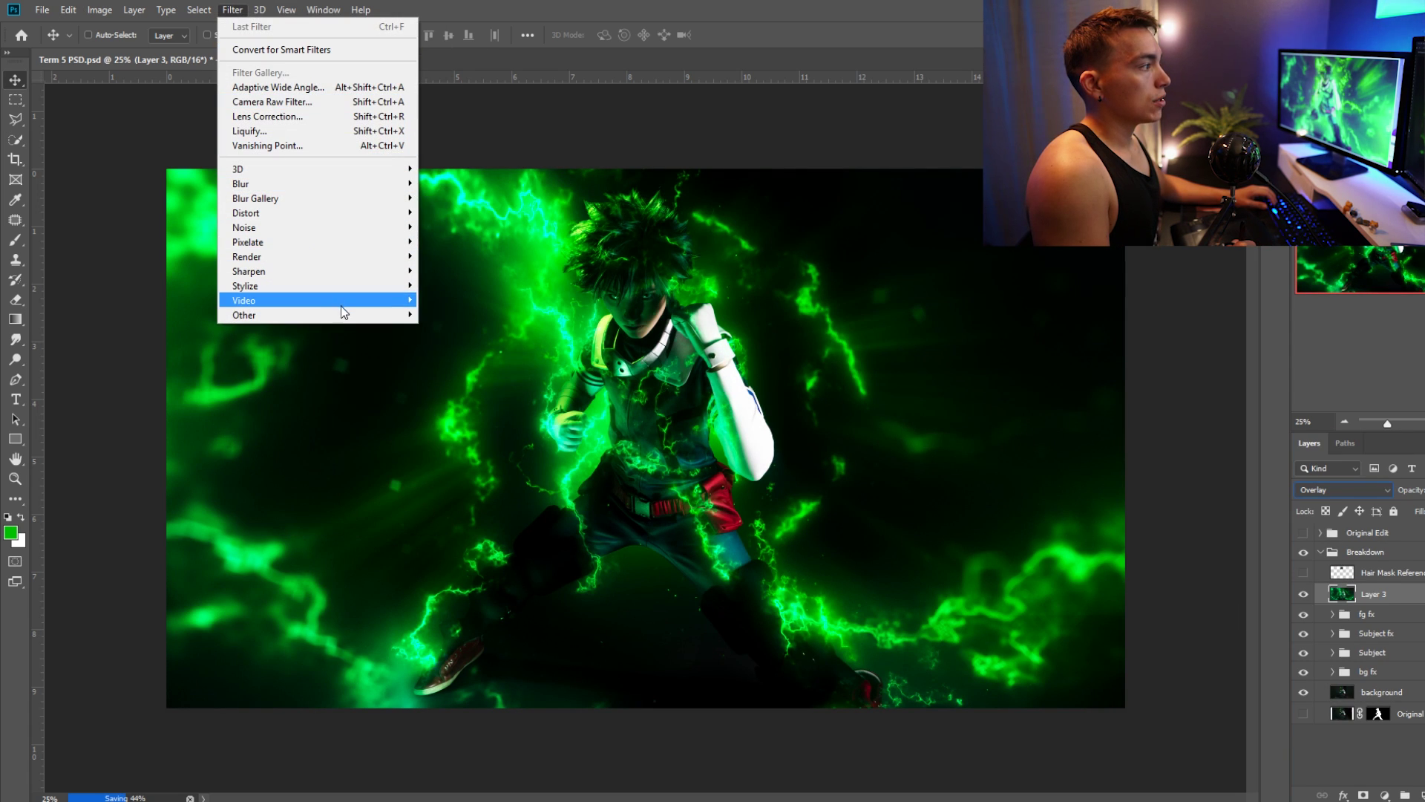
mouse_move(344, 316)
click(160, 328)
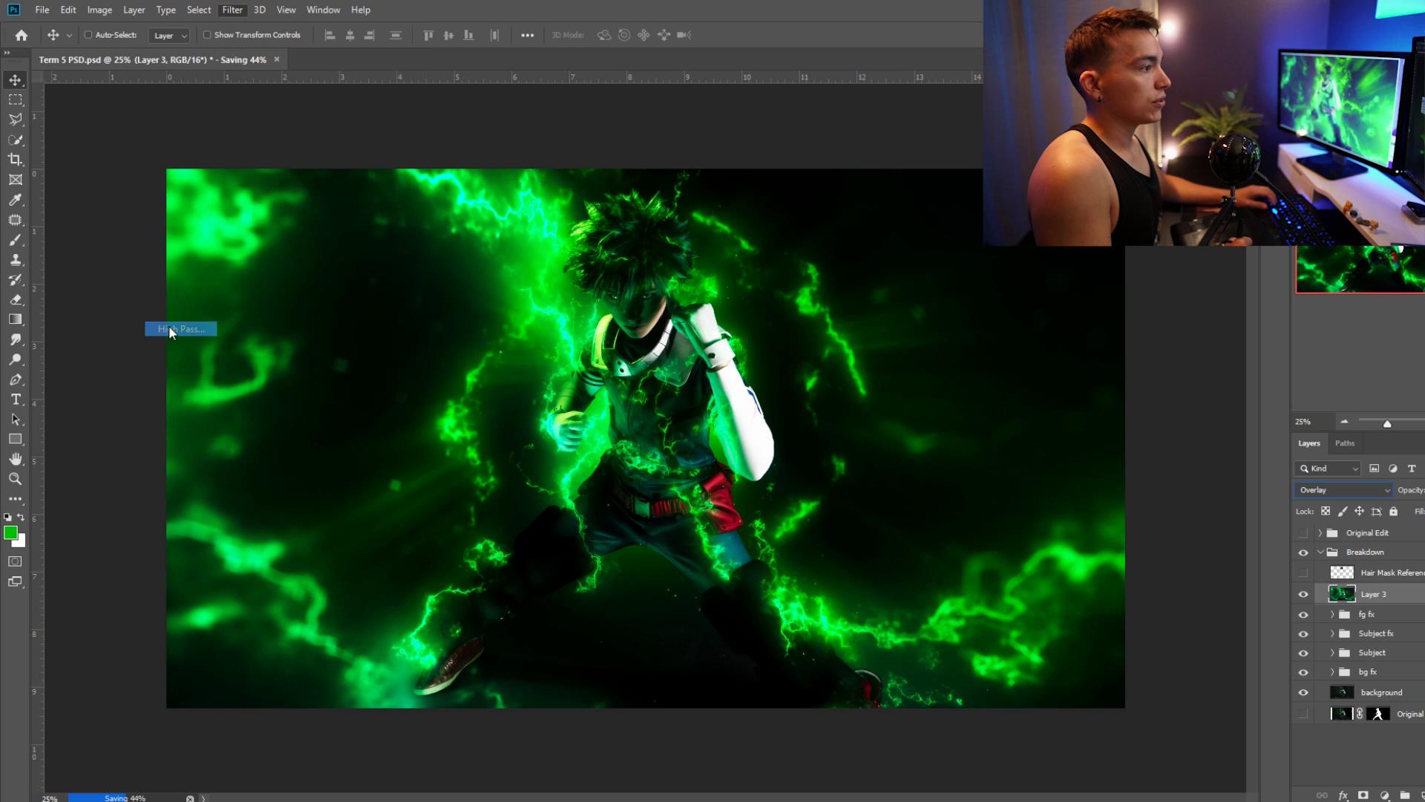
scroll(658, 320, up, 1)
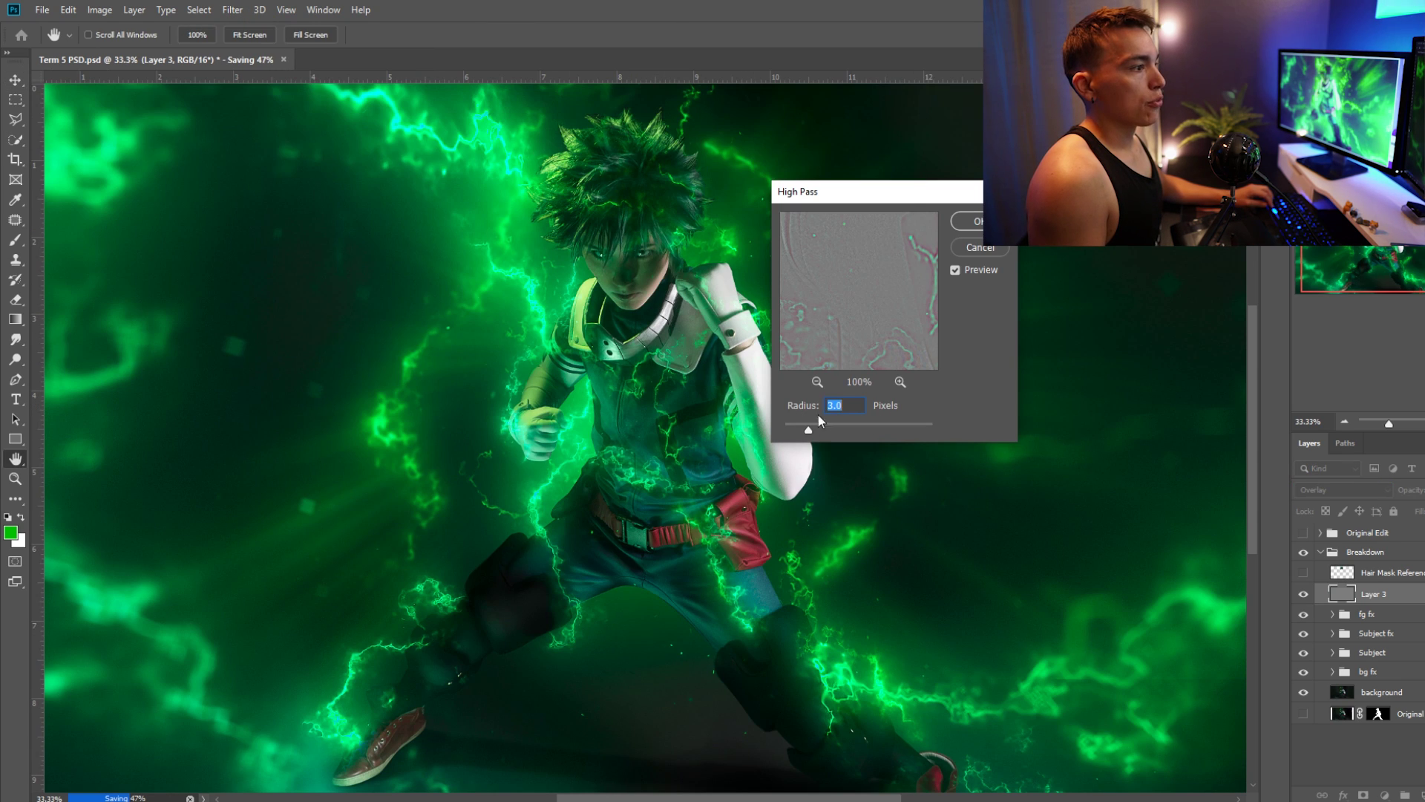
drag(573, 320, 563, 321)
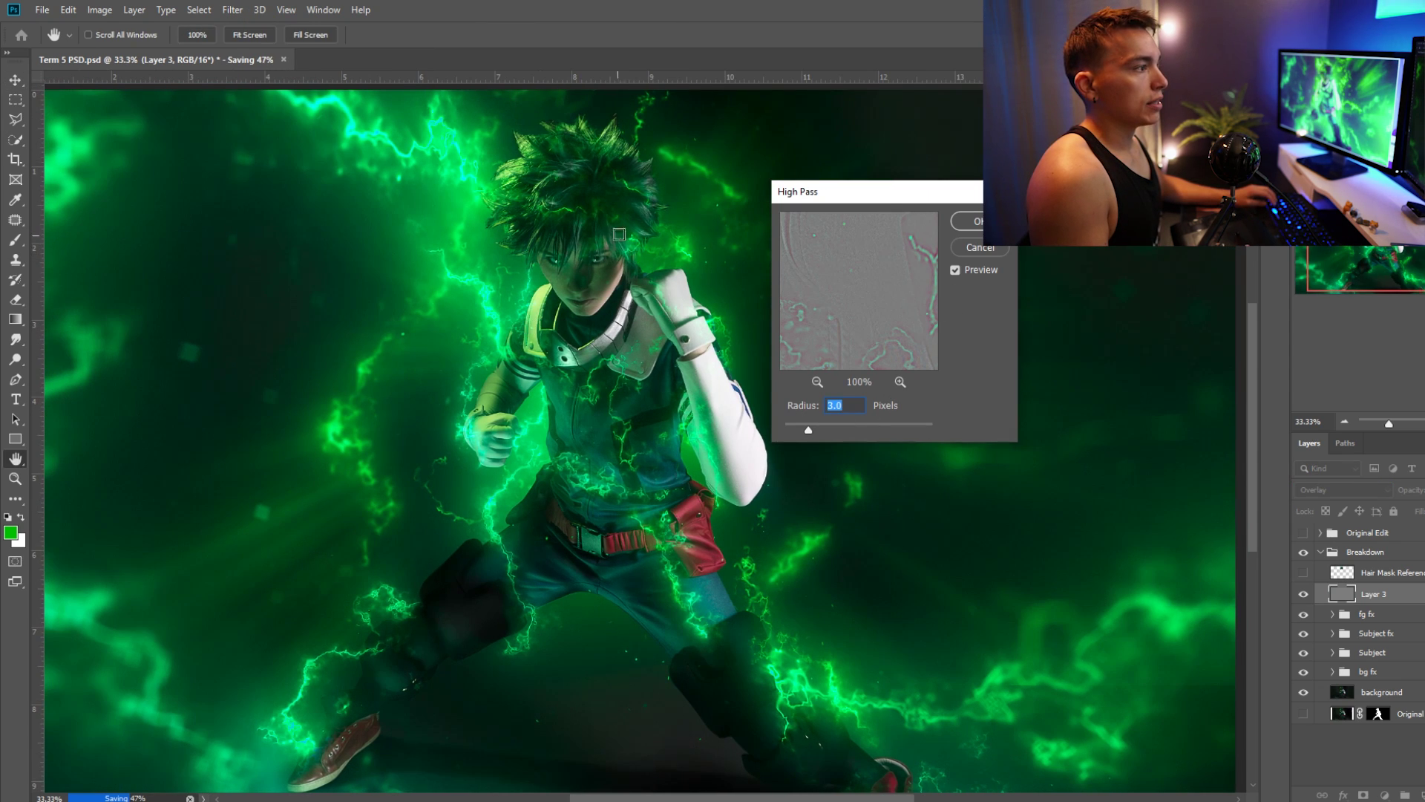
click(976, 222)
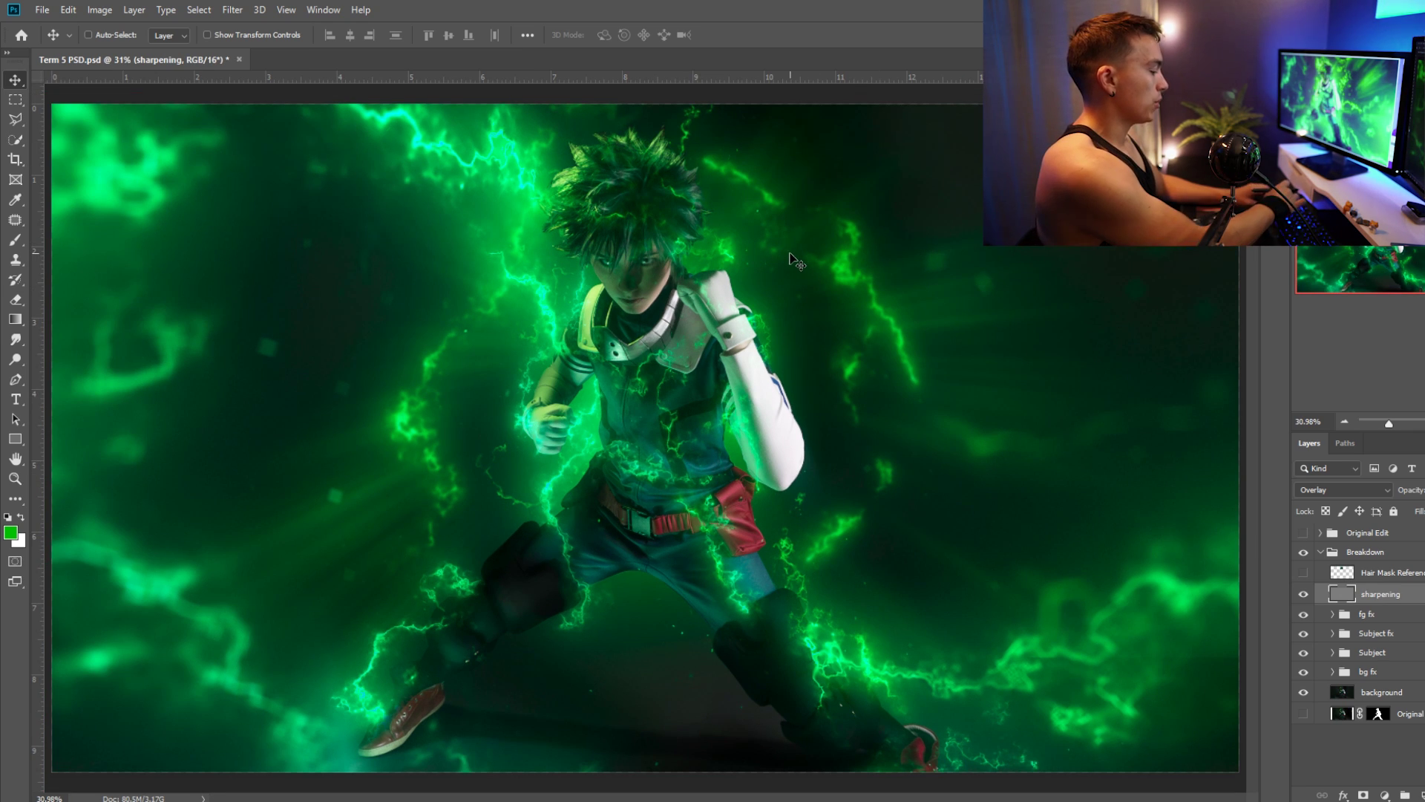
Stamp the visible image into a new layer above sharpening and turn off its red channel in the blending options
key(ctrl)
key(ctrl+shift+alt+e)
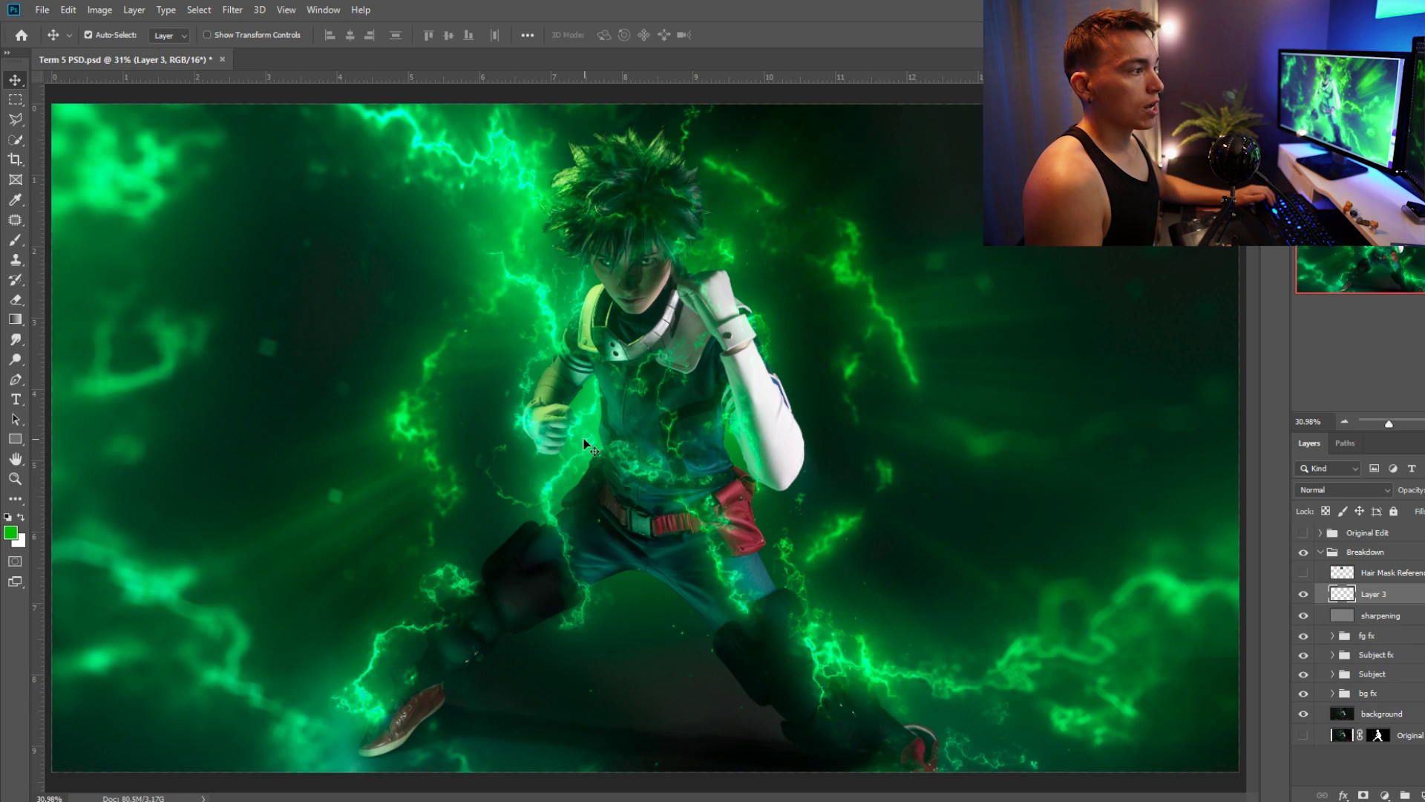
double_click(1391, 594)
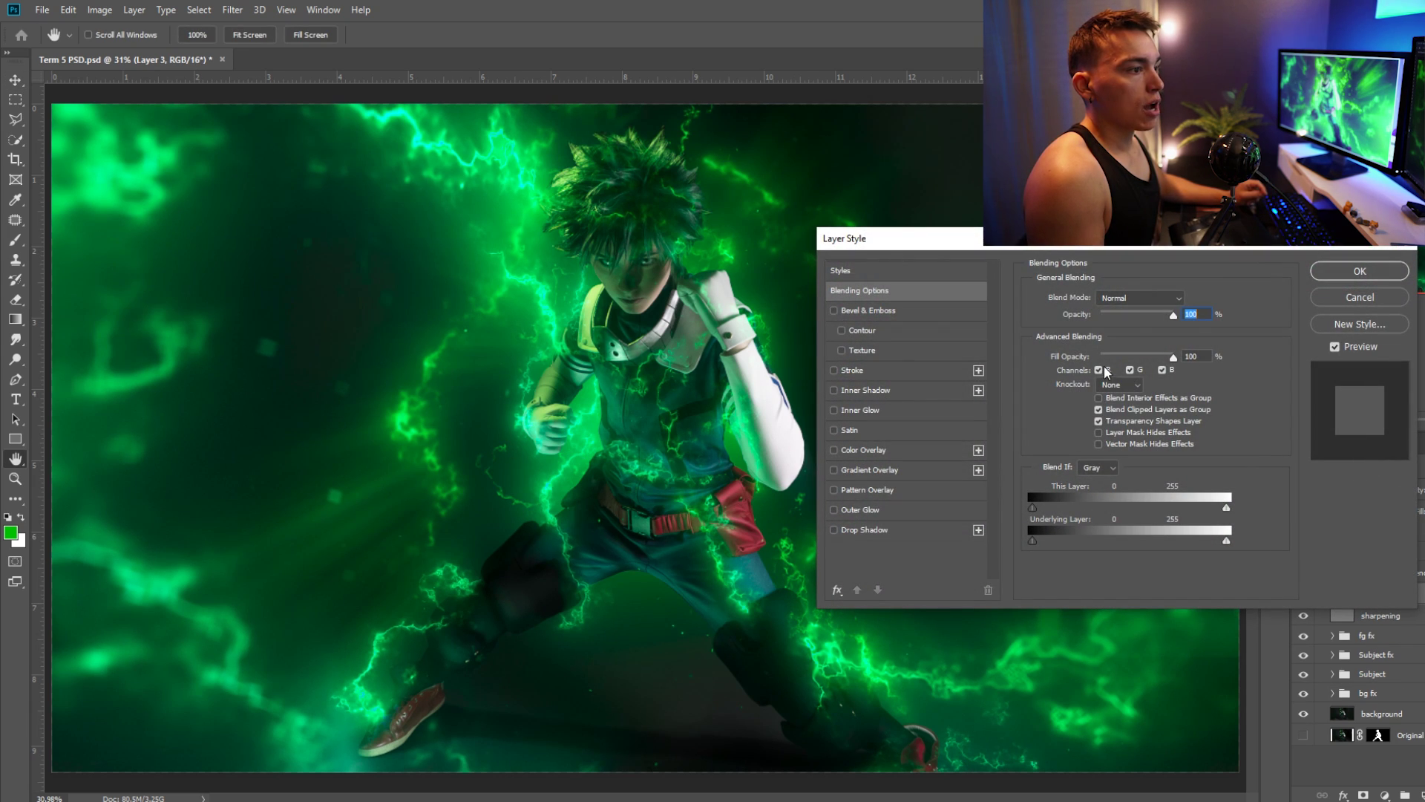
click(1097, 371)
click(1325, 276)
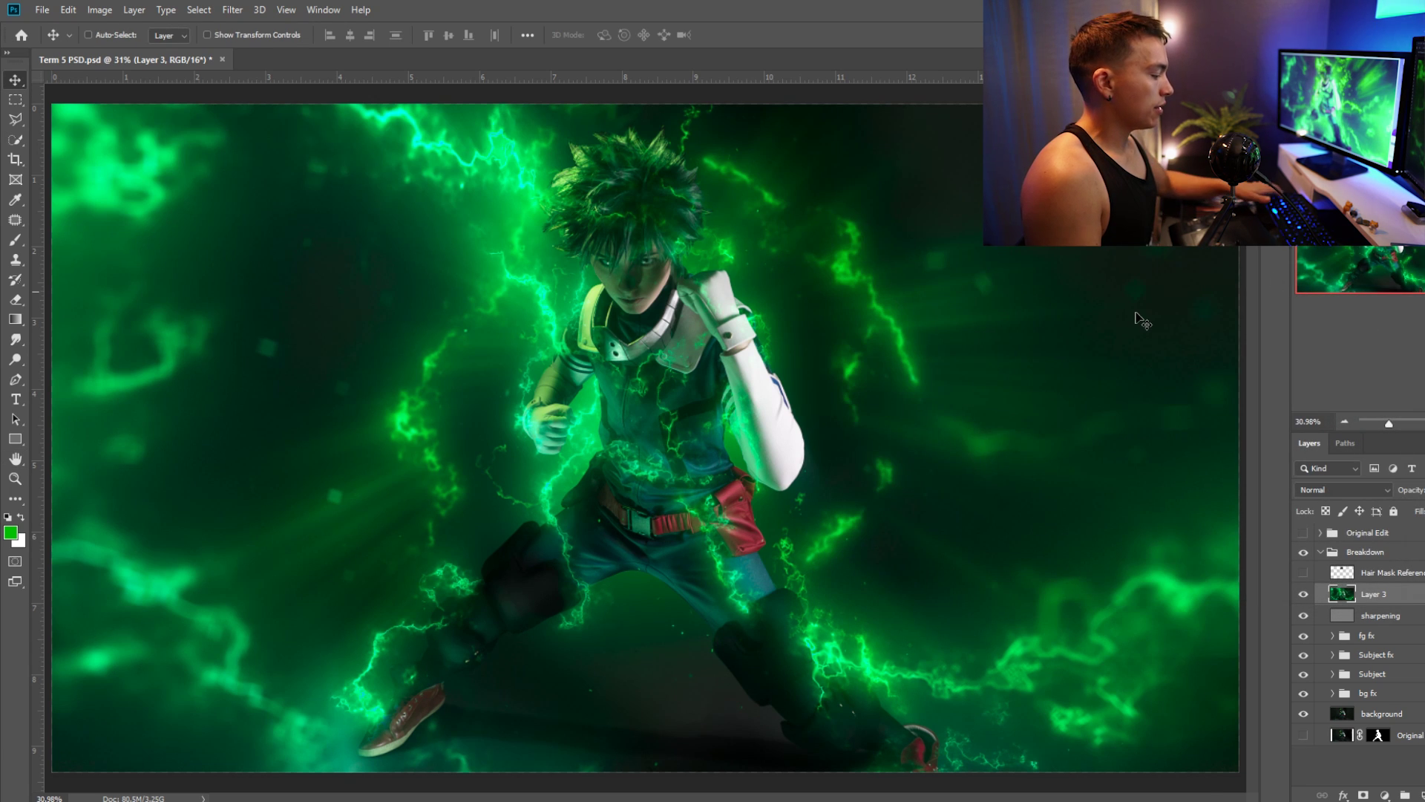
Scale the layer without the red channel to 101% from a reference point on the character's face
key(ctrl+t)
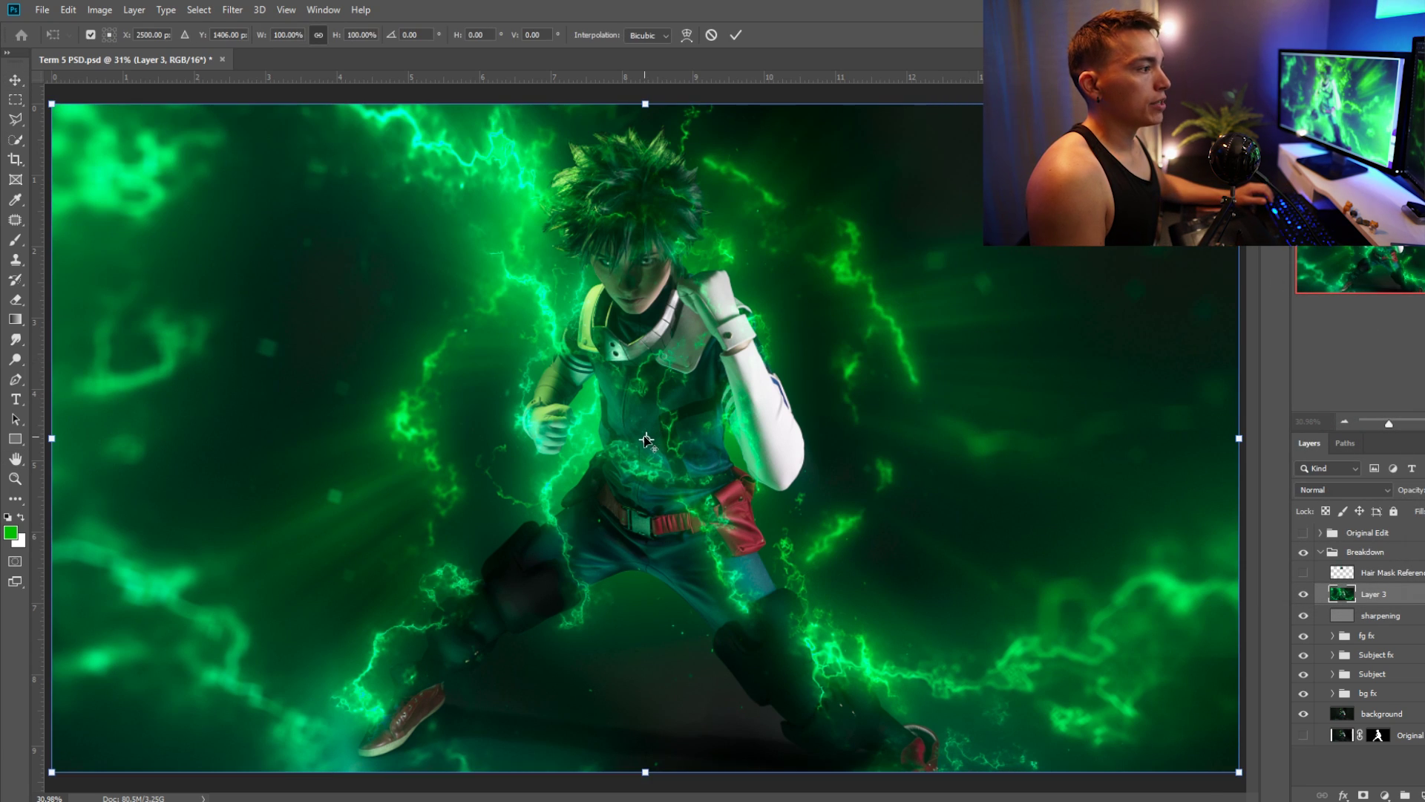
drag(646, 441, 631, 271)
drag(261, 35, 265, 21)
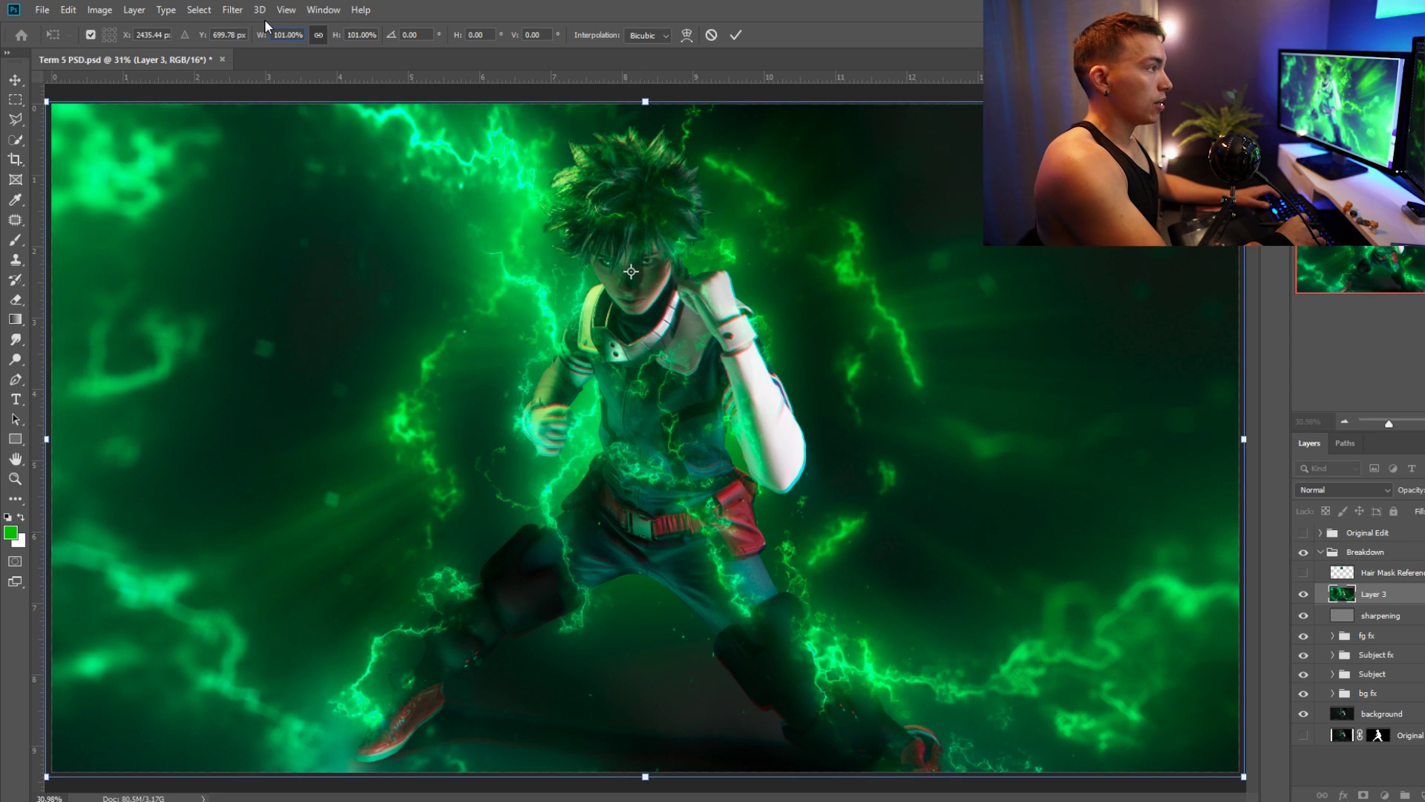
key(Return)
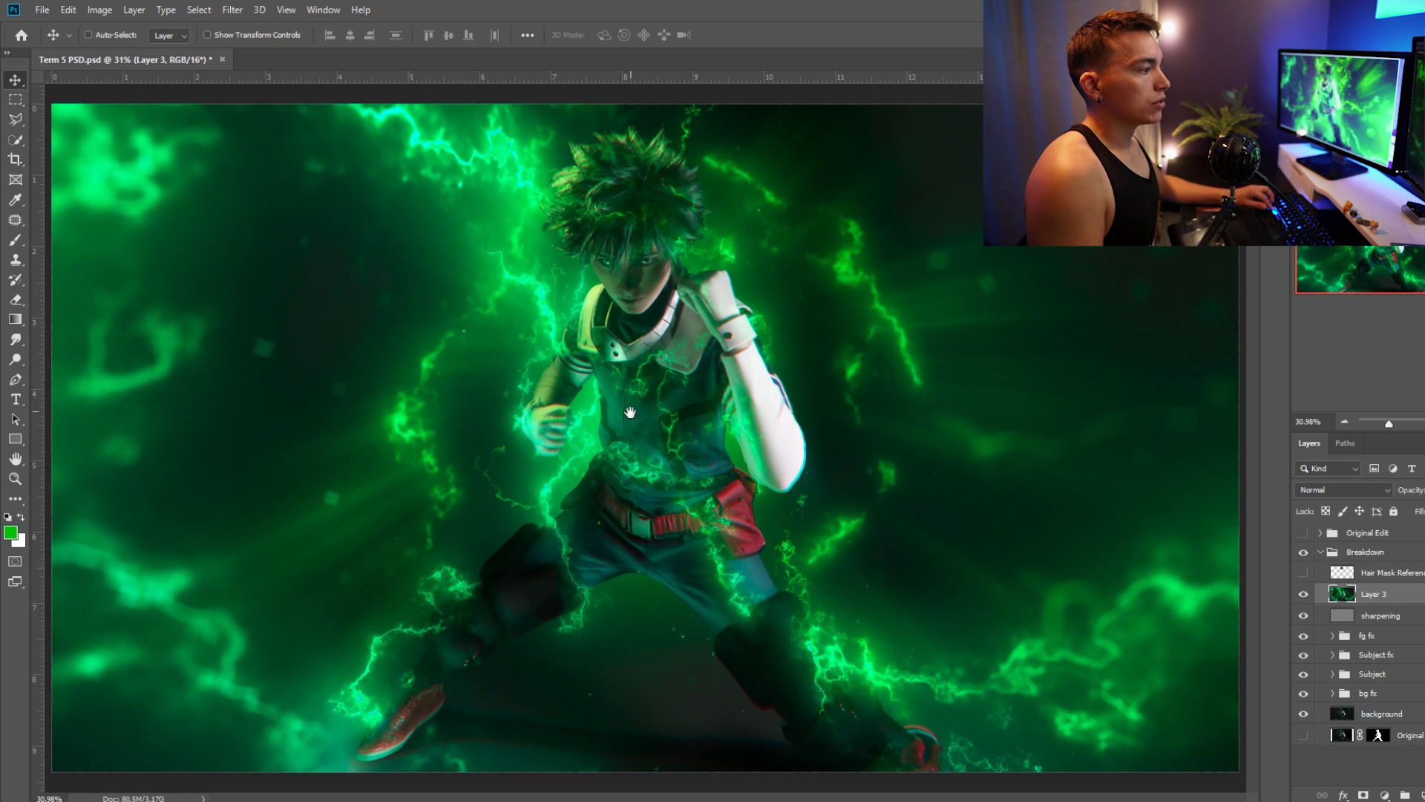
Examine the colour fringing around the character's arms, legs, shoe and face
ctrl+click(622, 321)
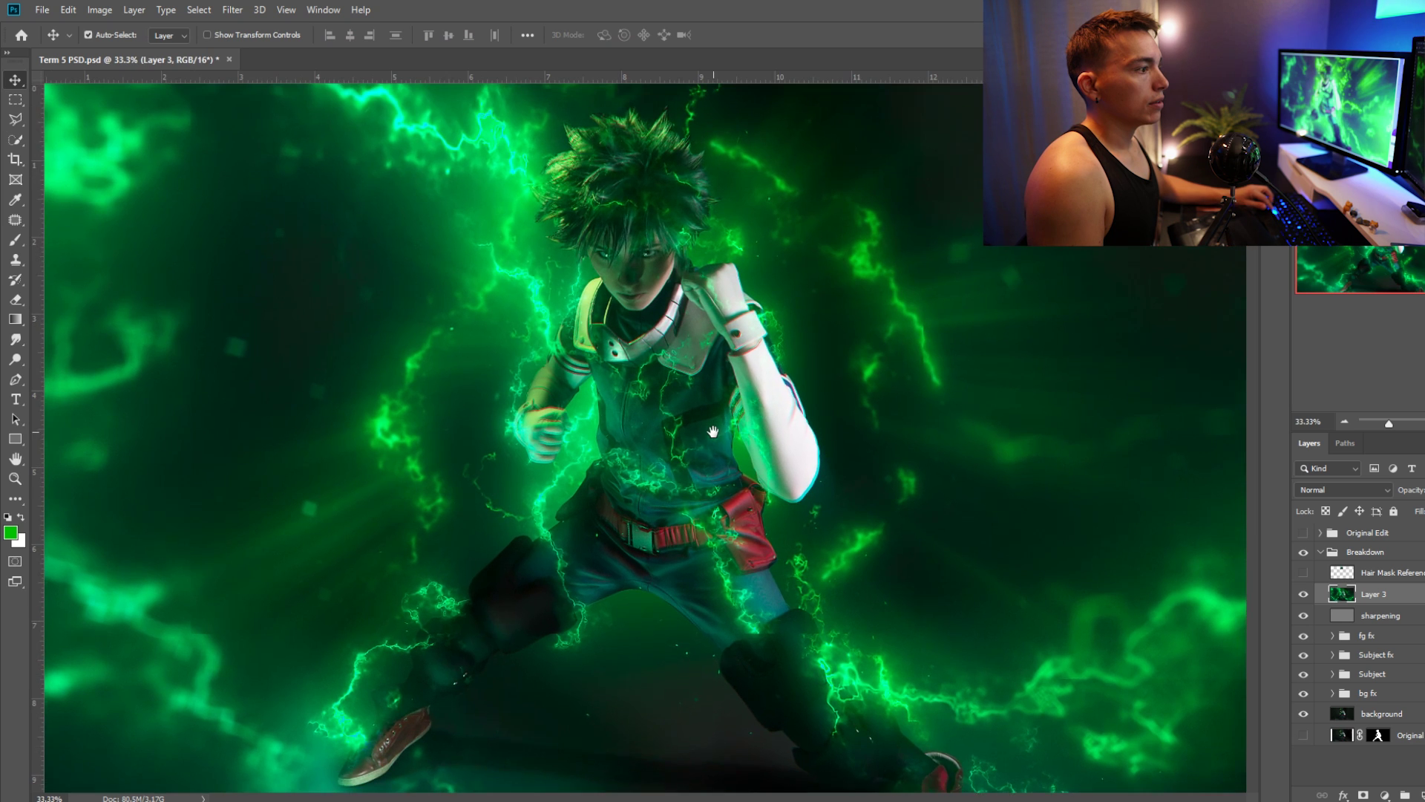
drag(745, 502, 618, 353)
ctrl+click(461, 296)
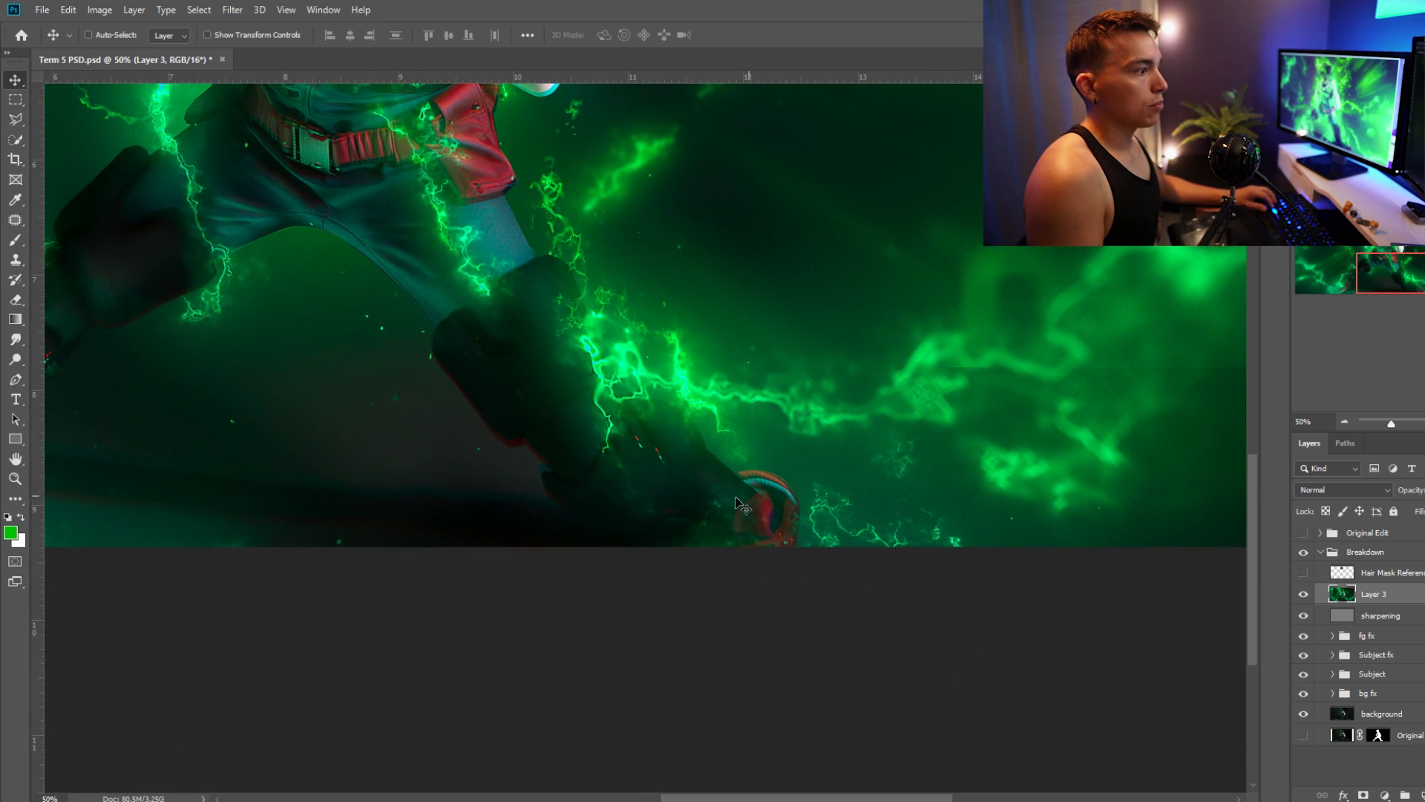
drag(329, 302, 426, 493)
drag(445, 90, 527, 319)
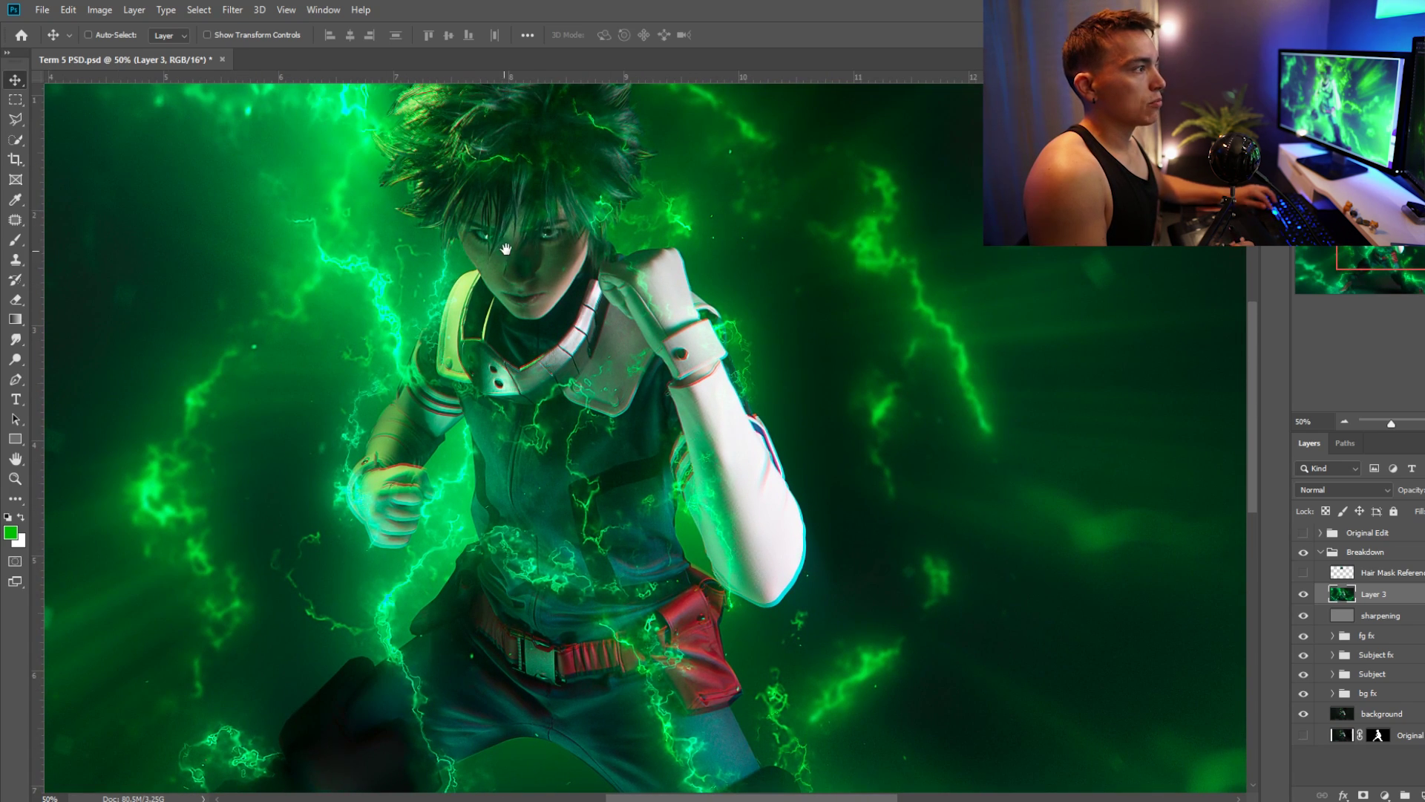
key(ctrl+0)
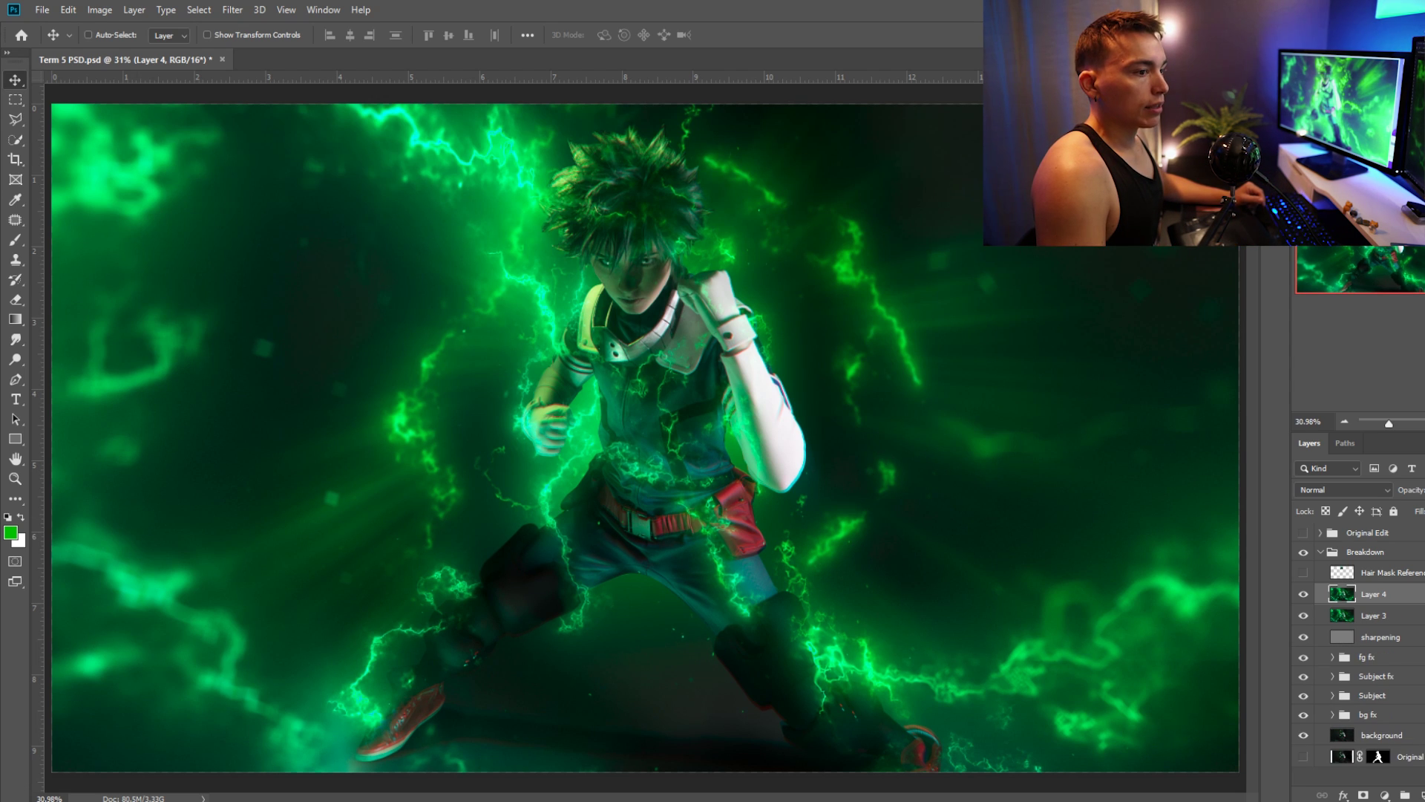
Convert the new merged top layer to a smart object and load Cosplay Enhance Basic 4.xmp in the Camera Raw Filter
right_click(1373, 594)
click(1331, 366)
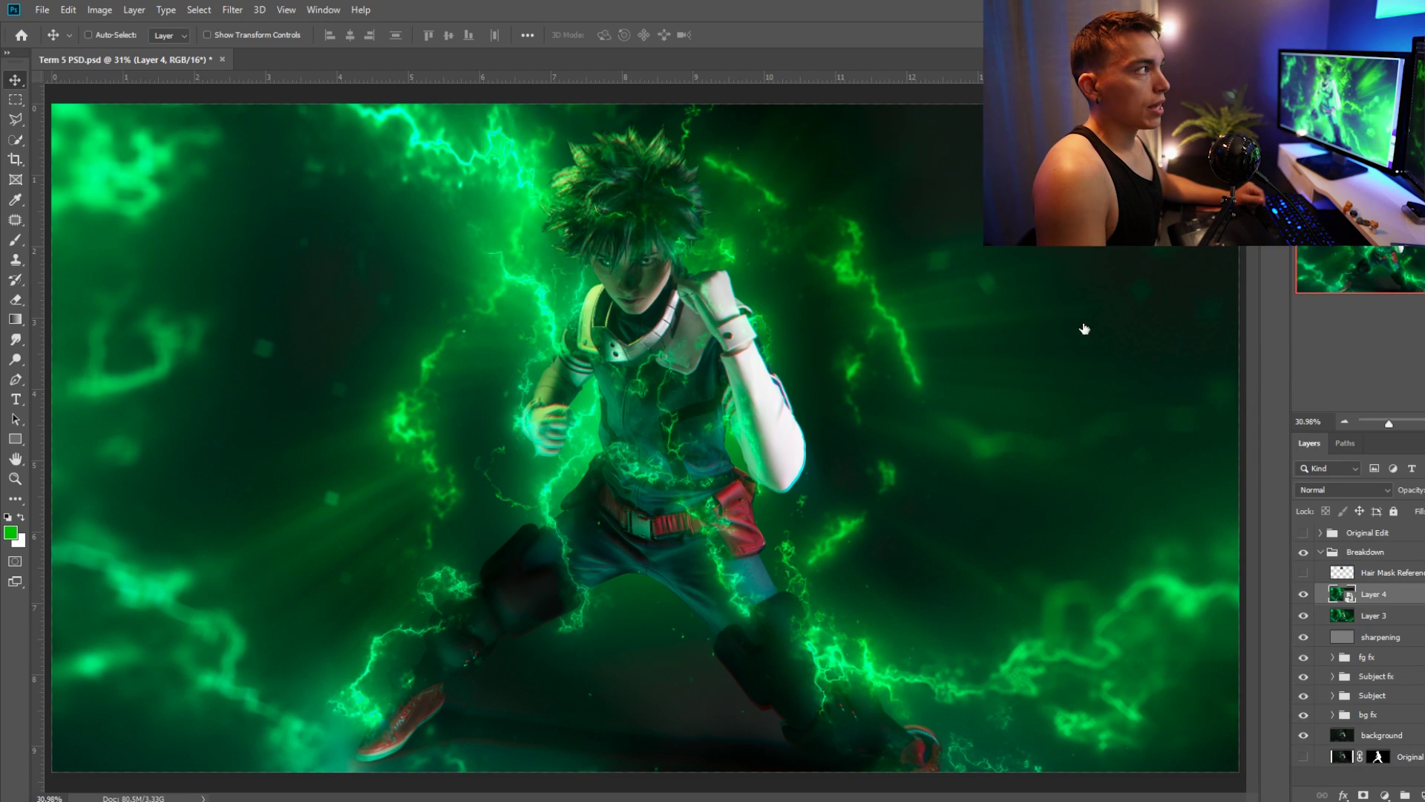
click(256, 9)
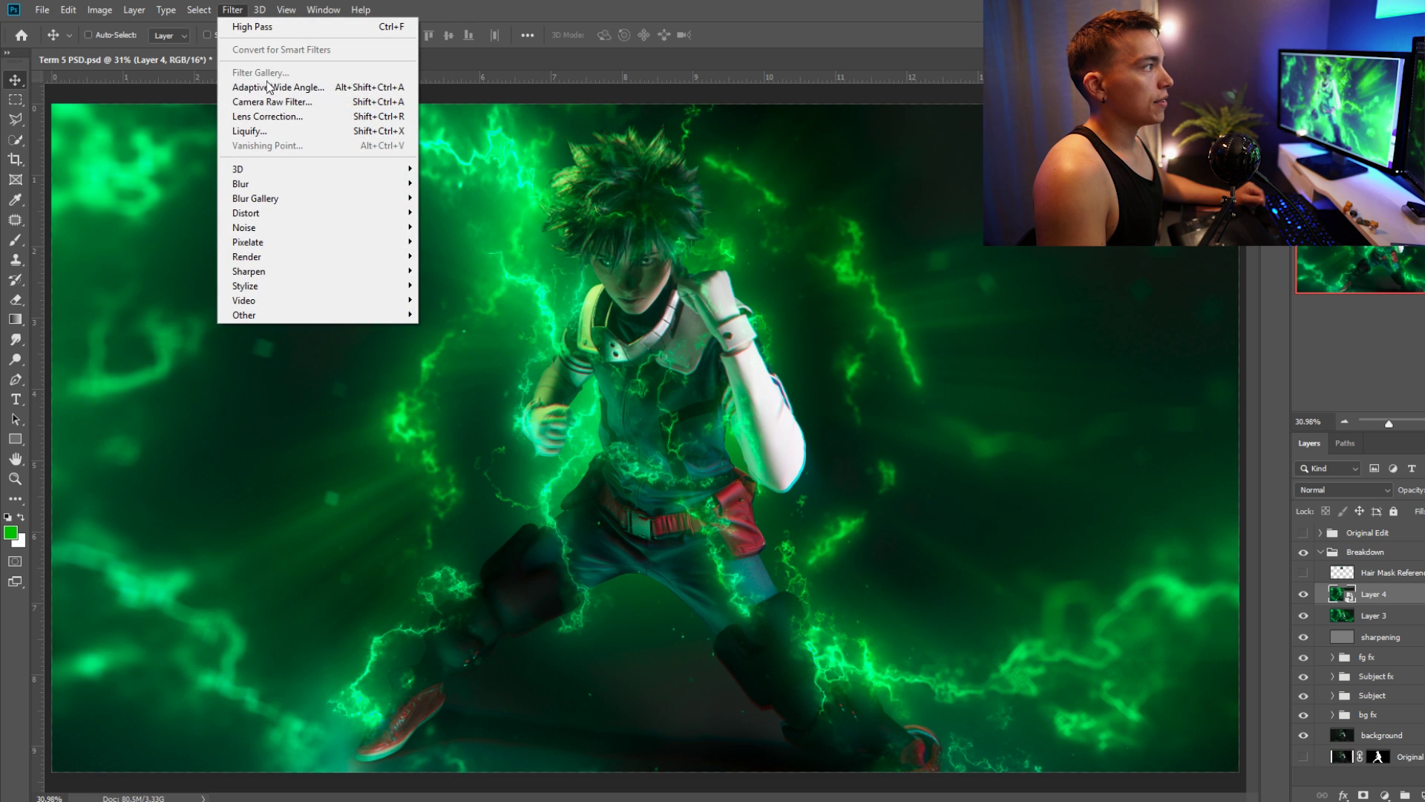
click(289, 112)
click(1258, 249)
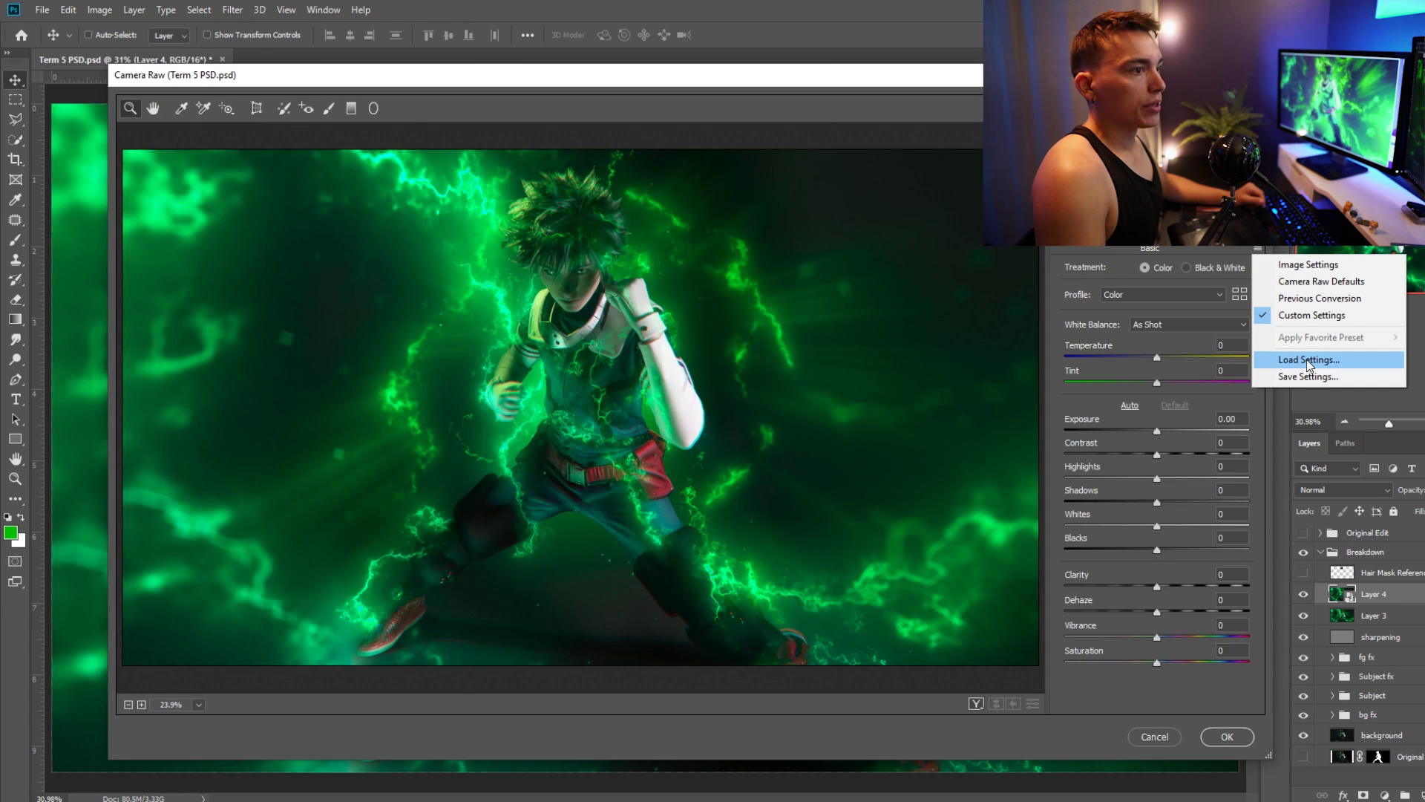
click(1306, 359)
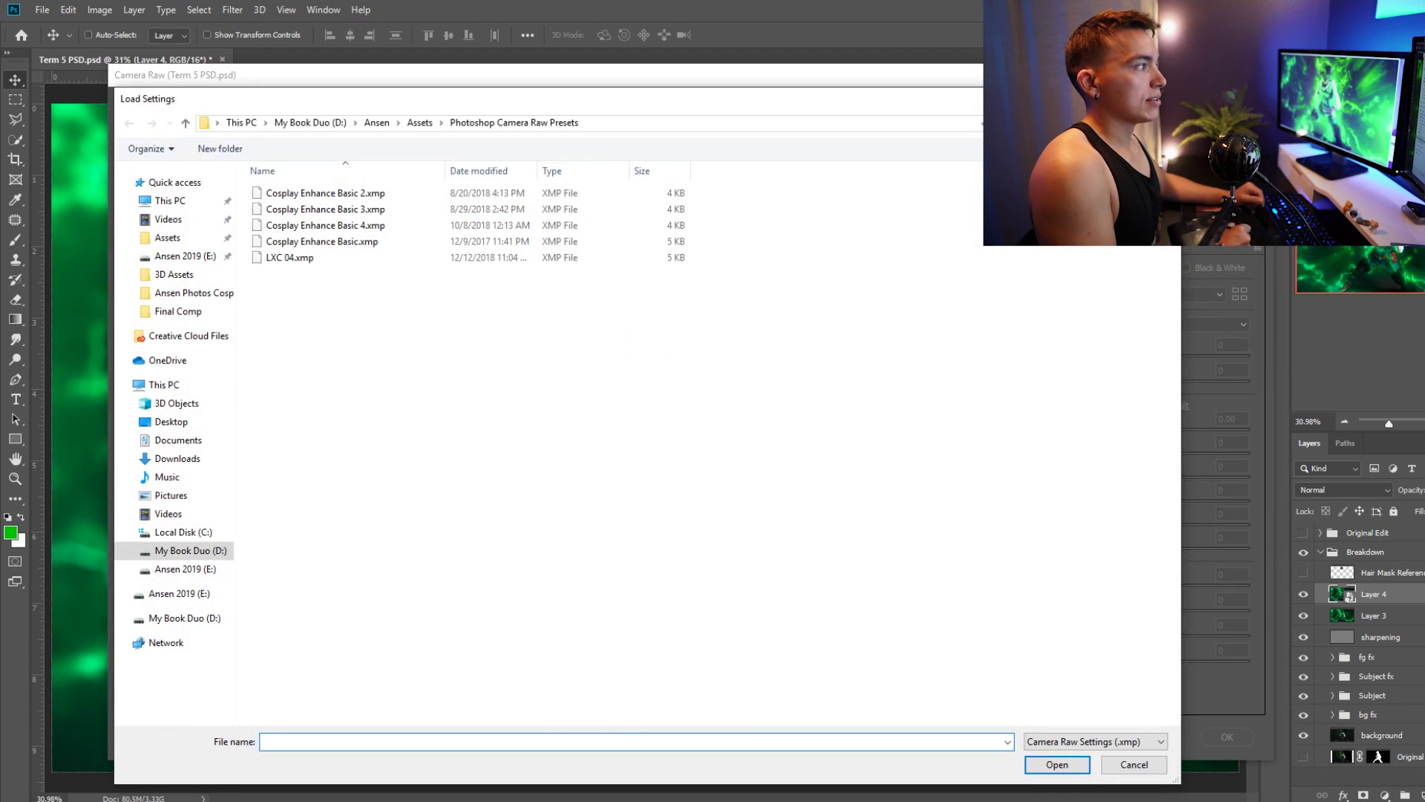
double_click(325, 225)
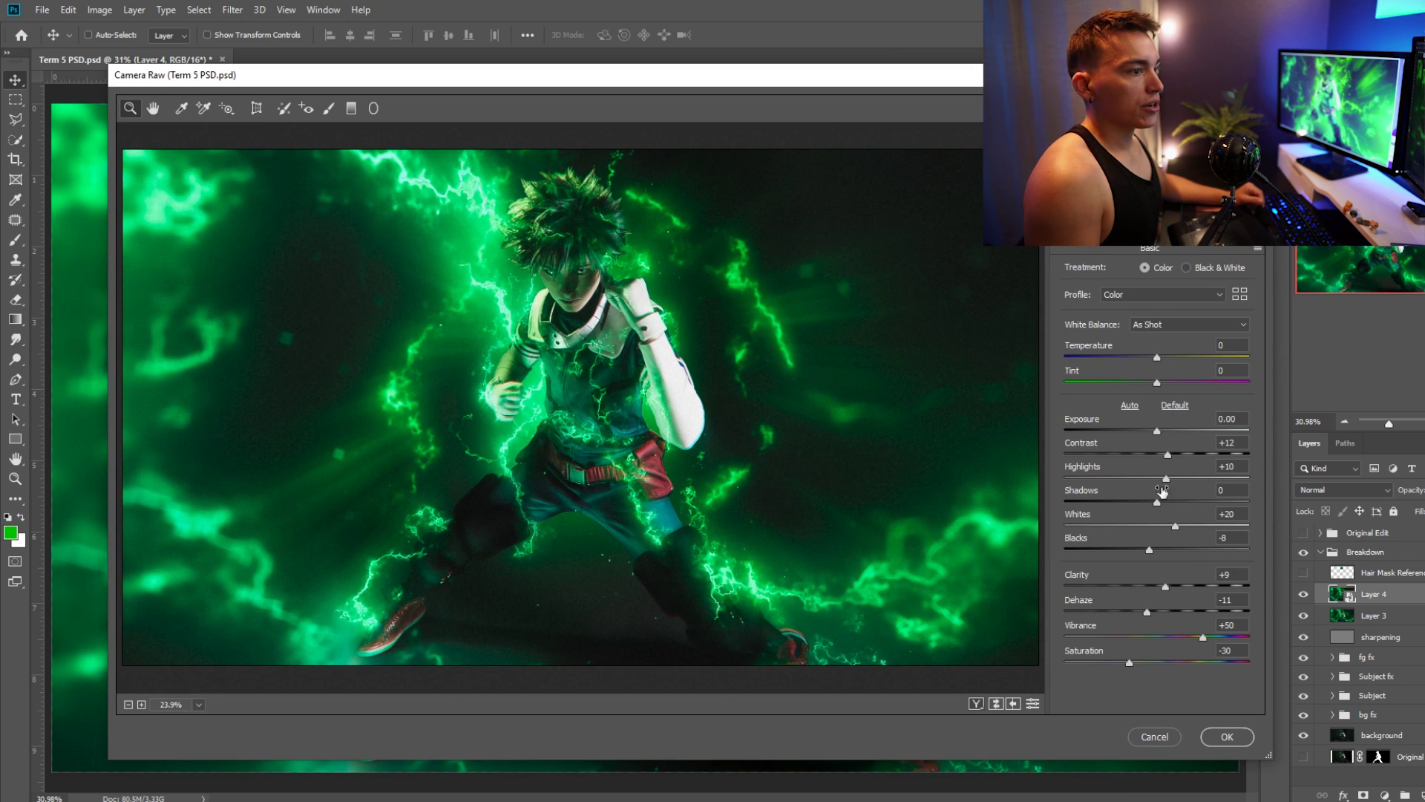
Review the preset's sharpening and grain settings, apply the Camera Raw Filter and name the layer camera raw toning
click(1105, 236)
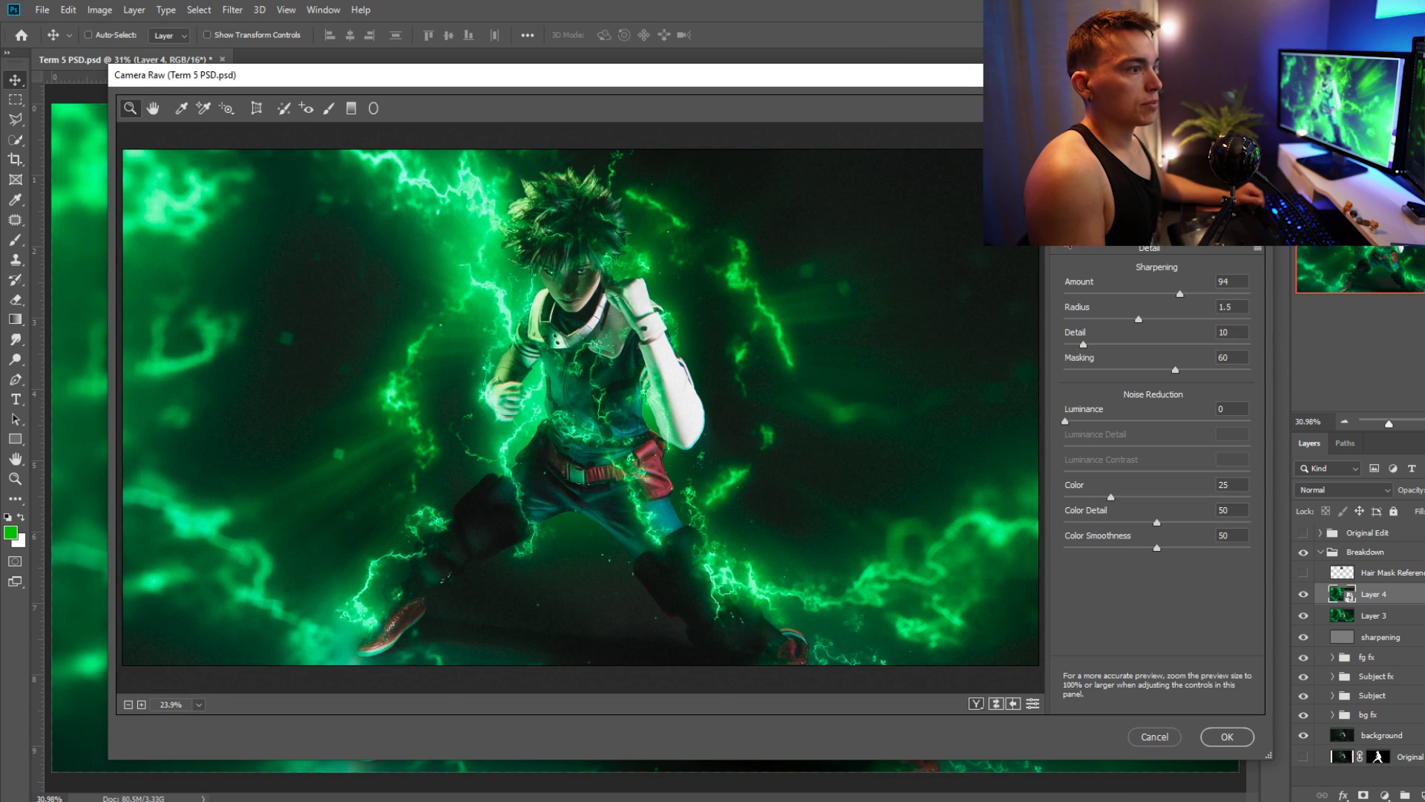
click(1082, 238)
click(1156, 239)
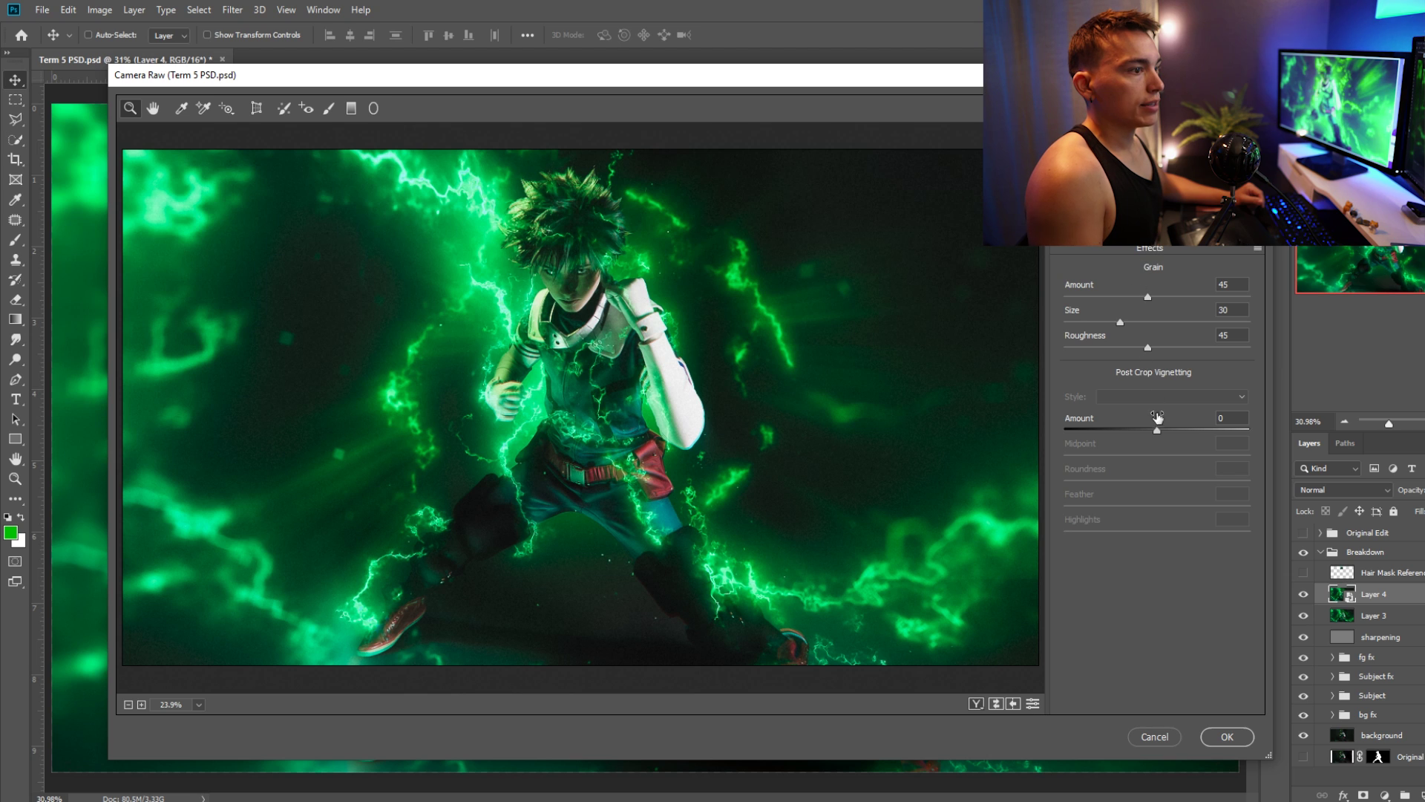
click(1230, 737)
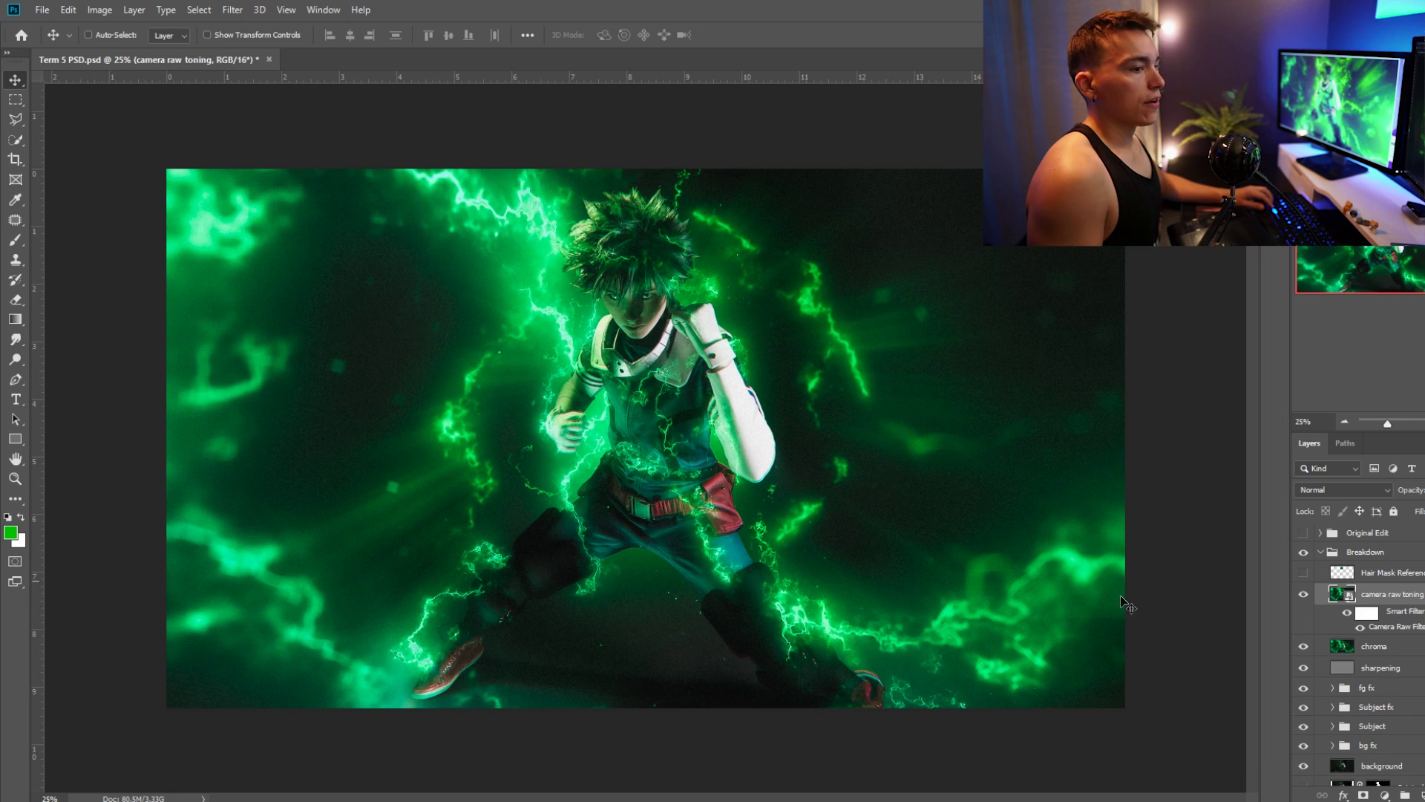
Add a Color Lookup adjustment layer above camera raw toning and set its blending mode to Color
click(1385, 795)
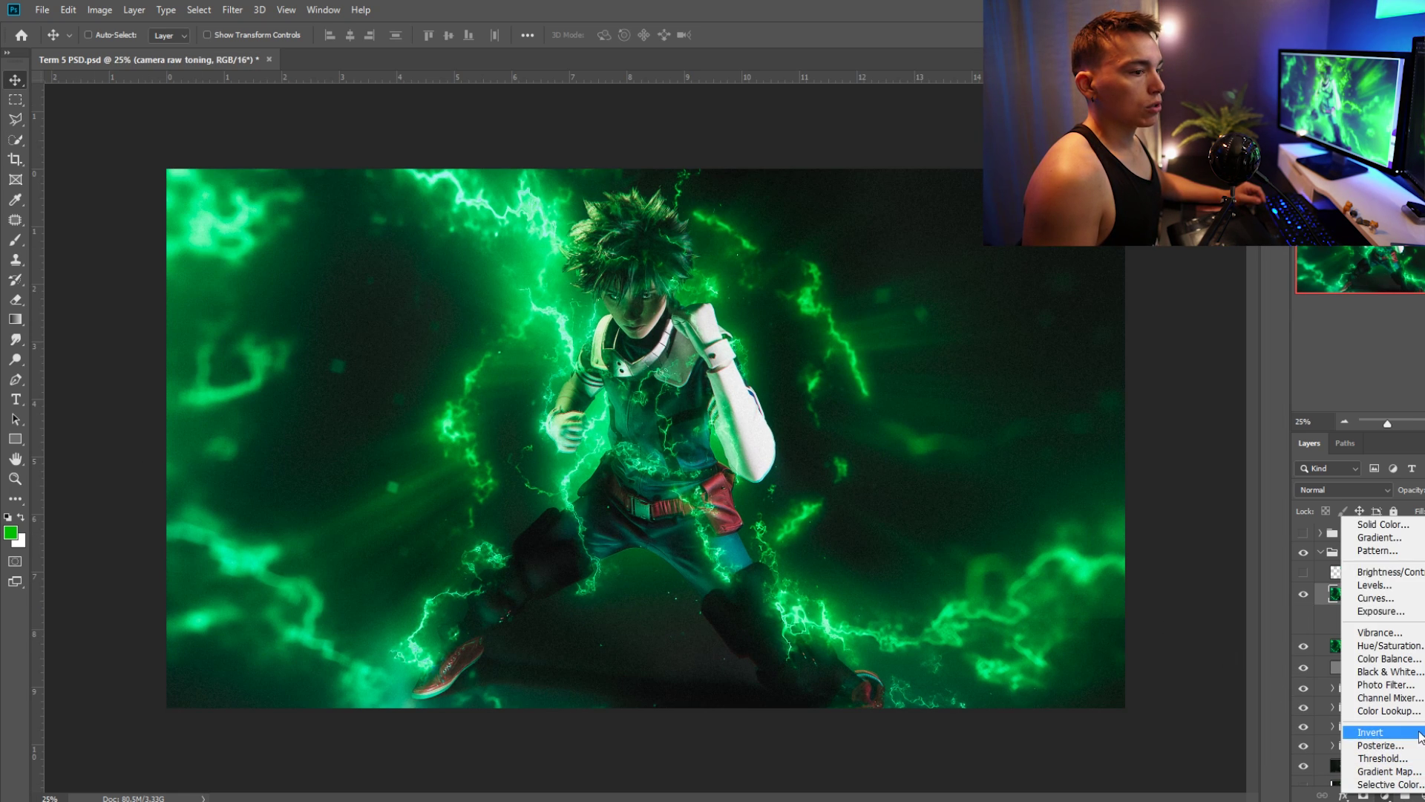
key(Escape)
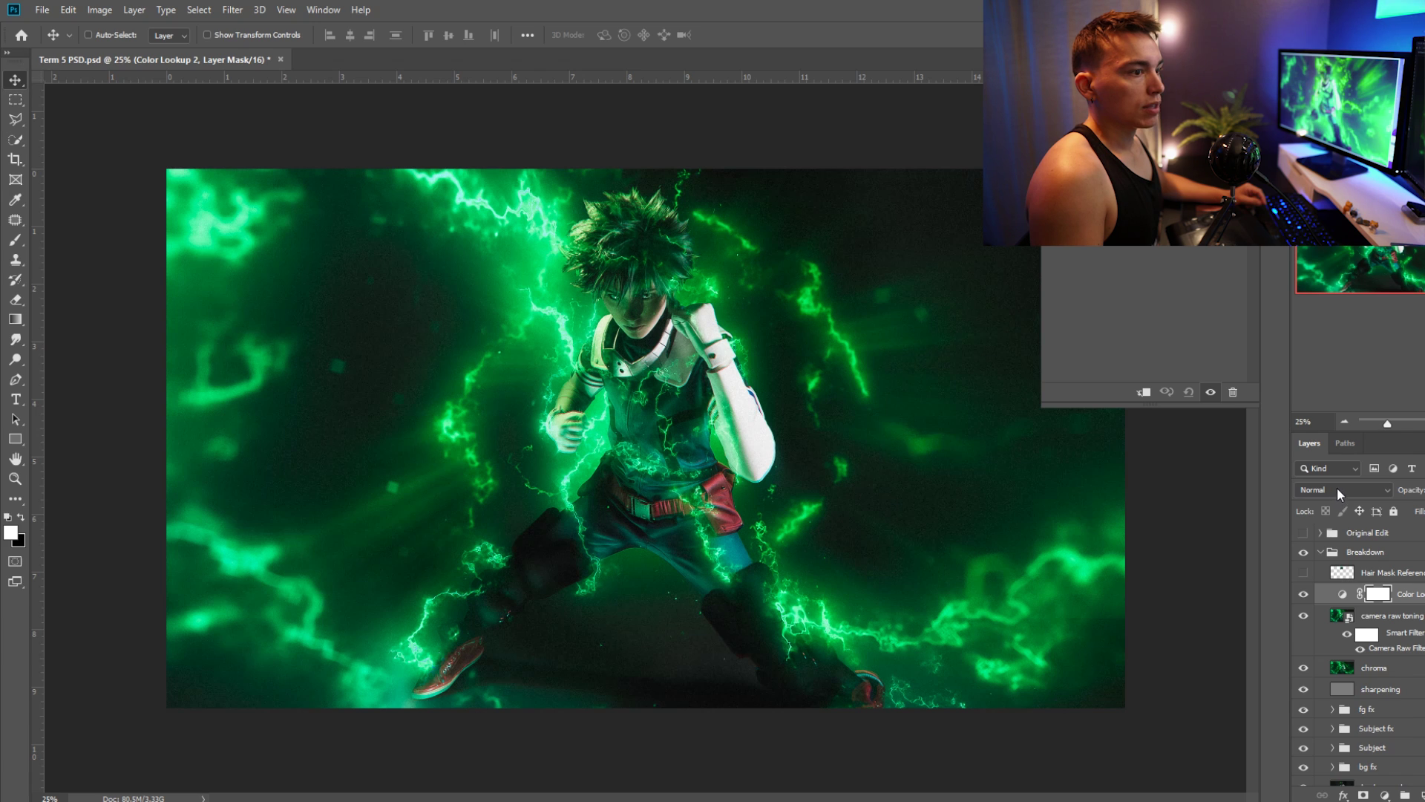
click(1339, 491)
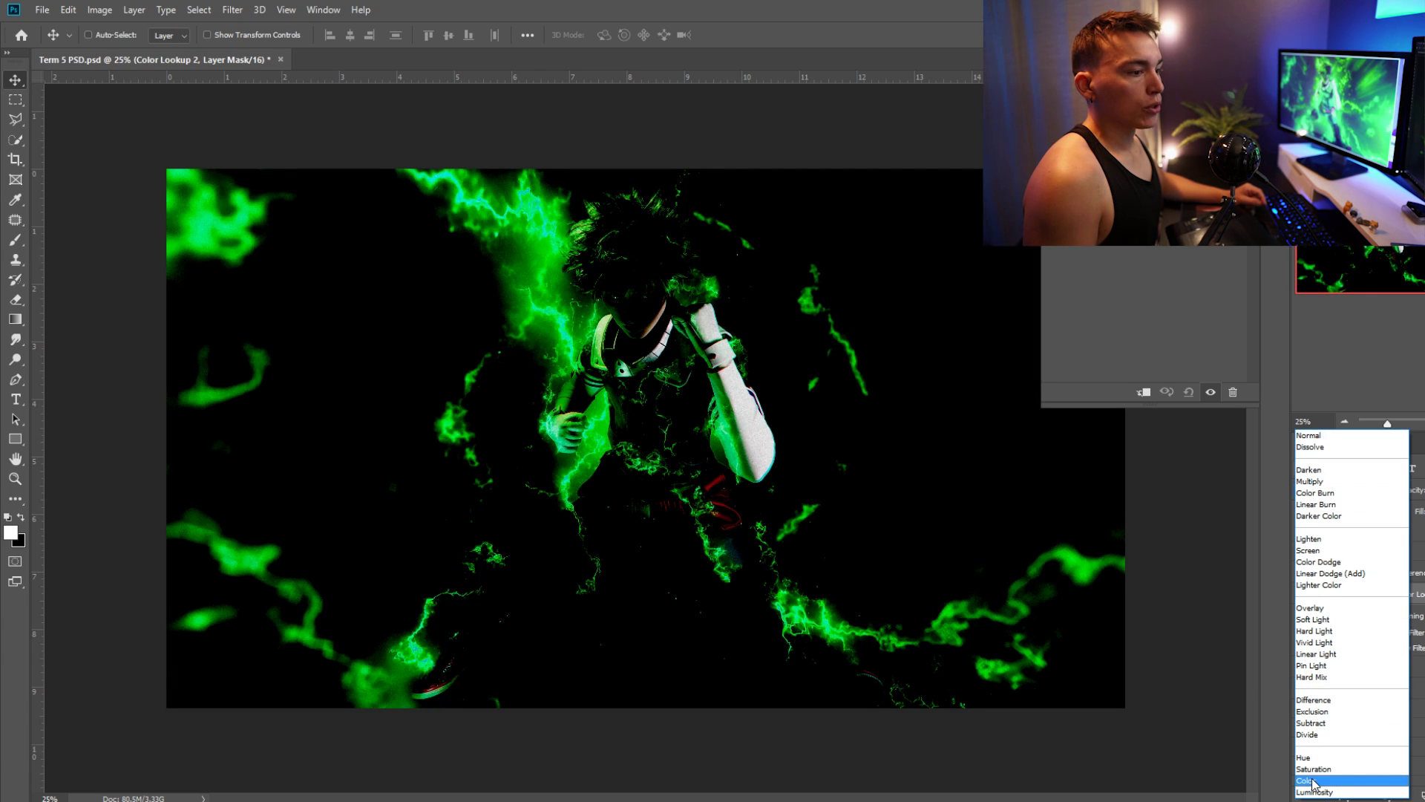
click(1306, 780)
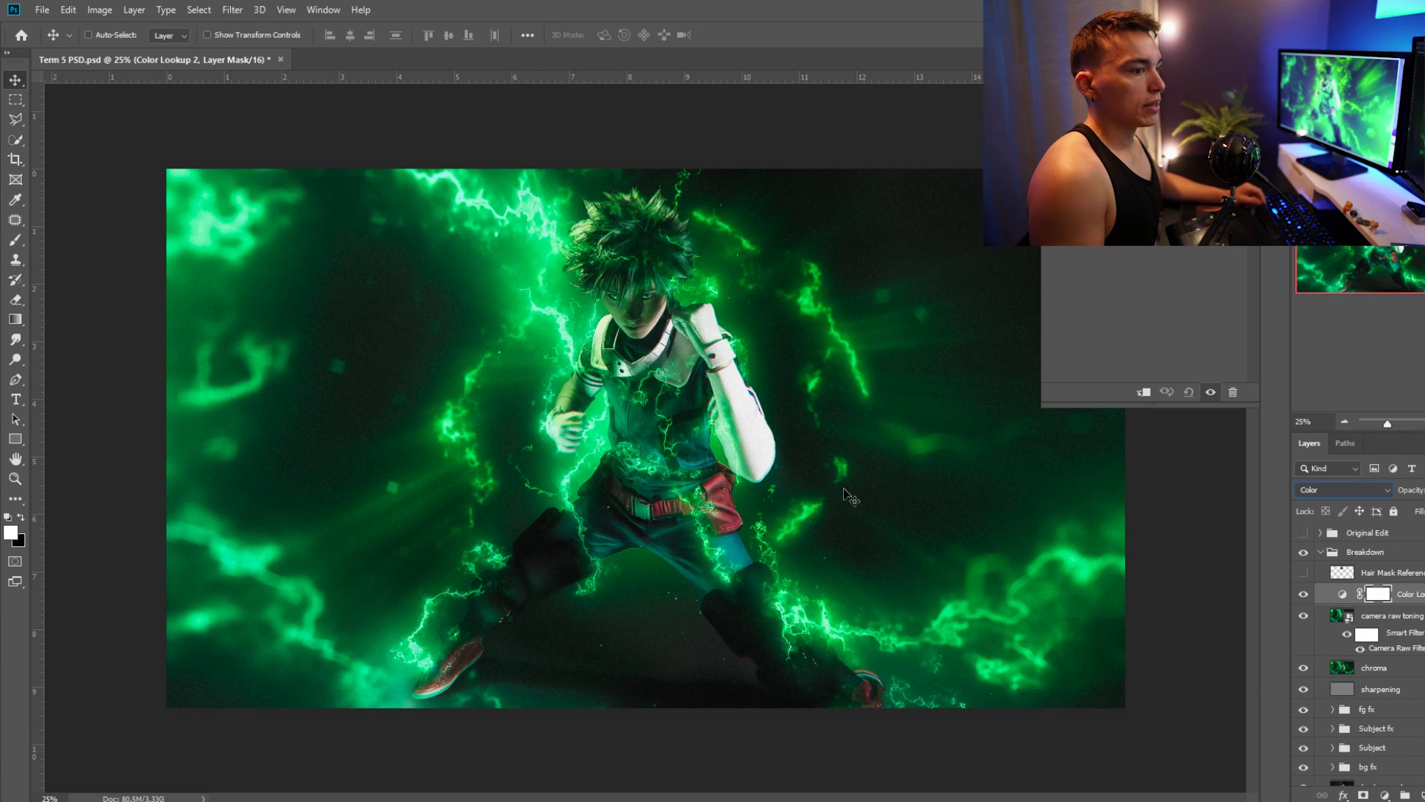
Load the Crisp_Warm.look lookup table in the Color Lookup adjustment layer
click(1180, 111)
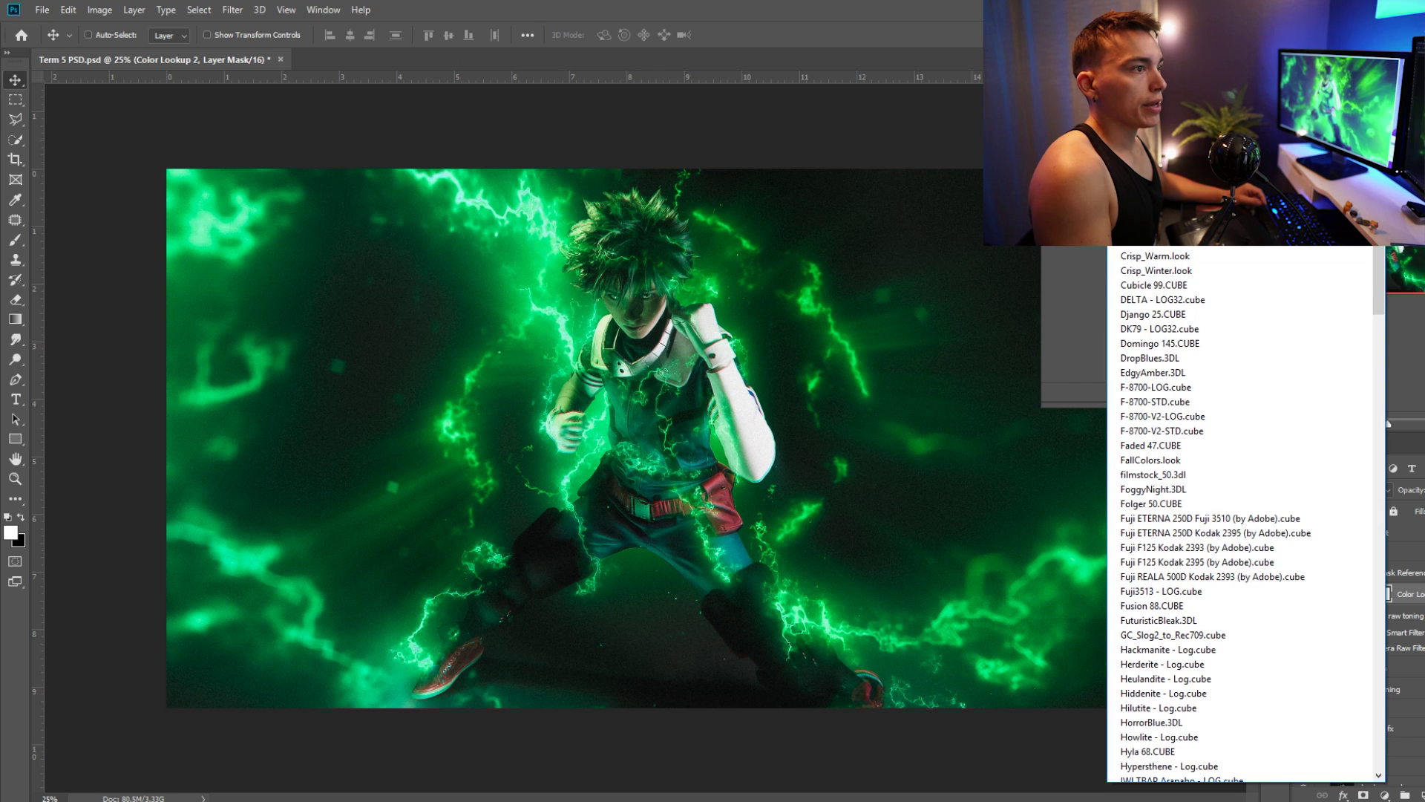
click(1172, 255)
key(ctrl+0)
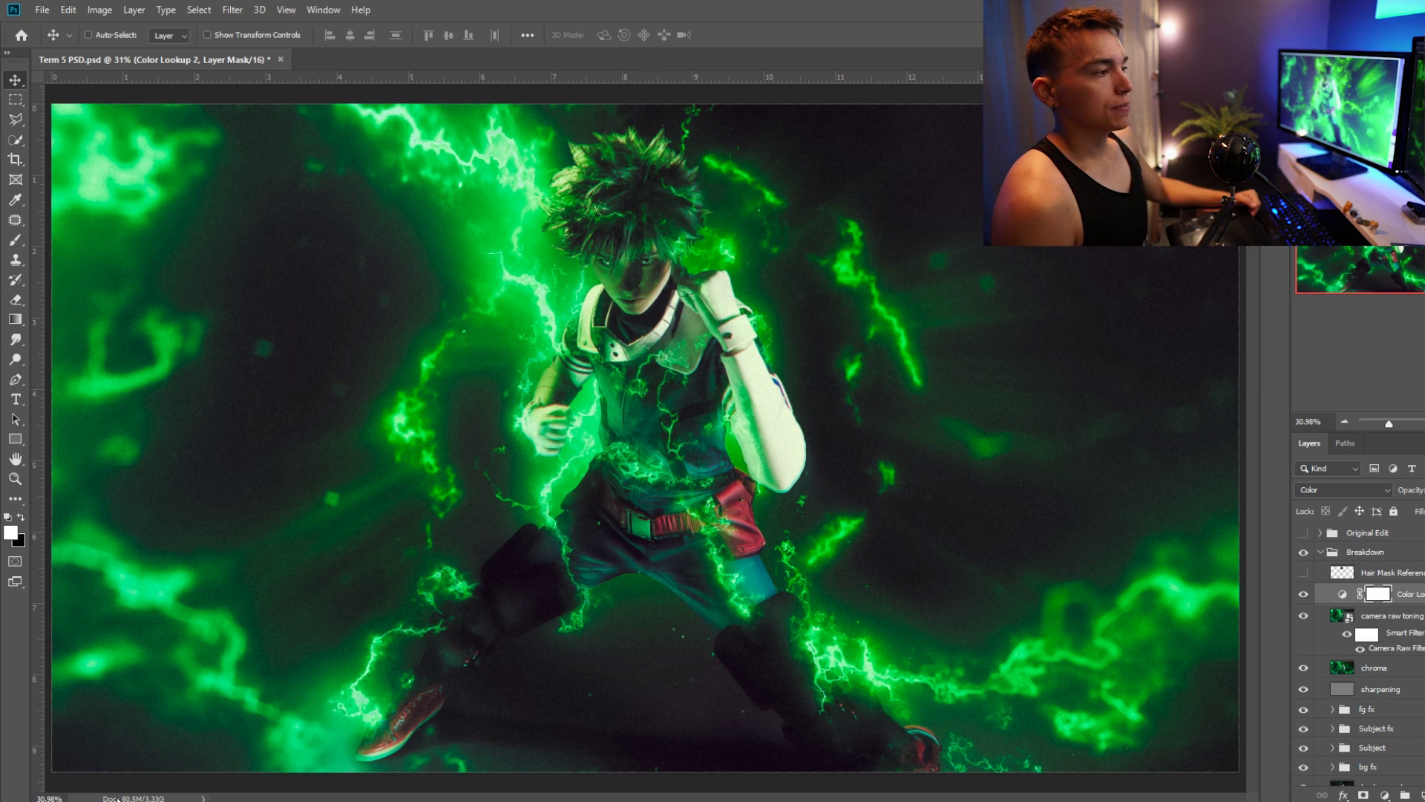